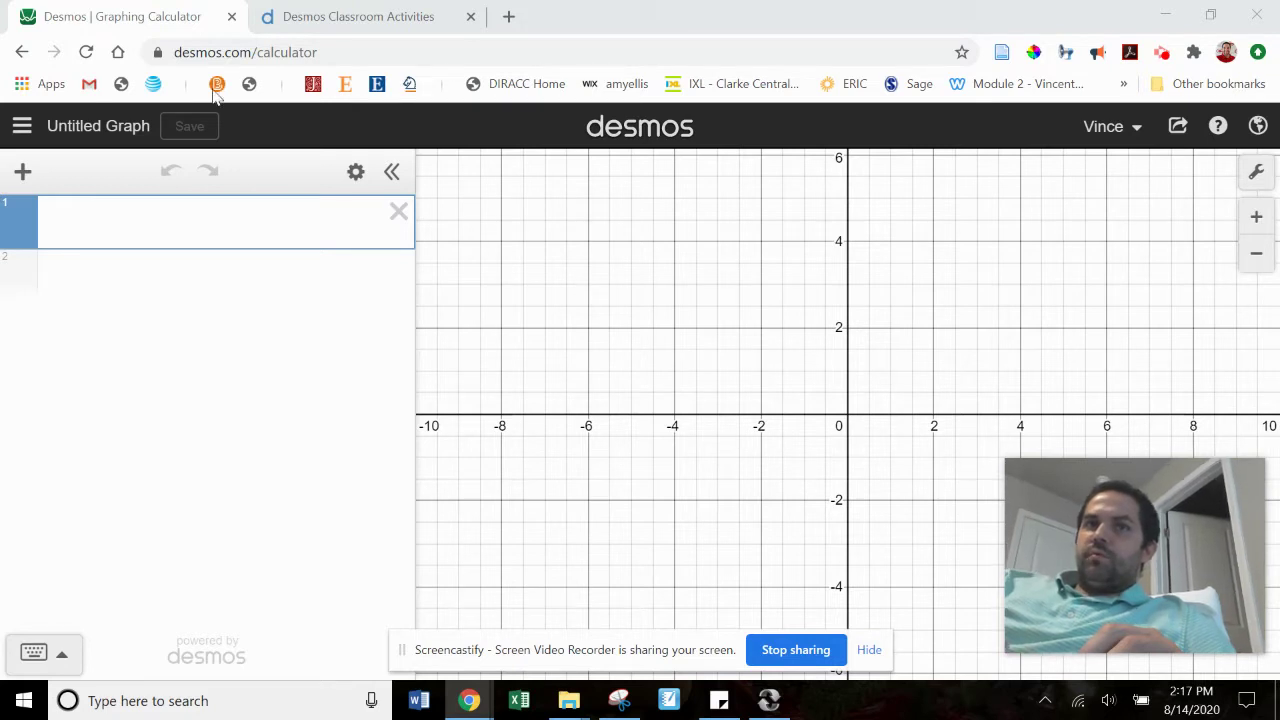
Step: Close the empty Desmos Graphing Calculator browser tab
click(231, 18)
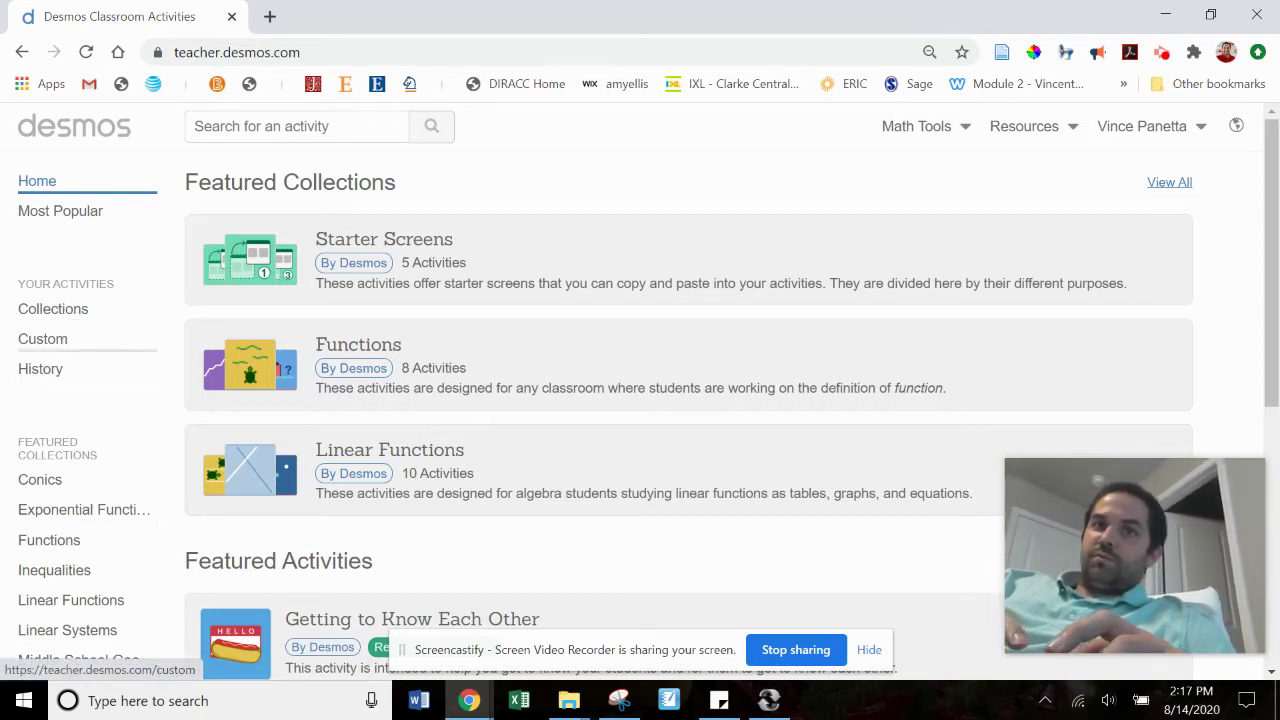
Step: Create a class code for the custom Non-Math Content activity and view its teacher dashboard
click(43, 338)
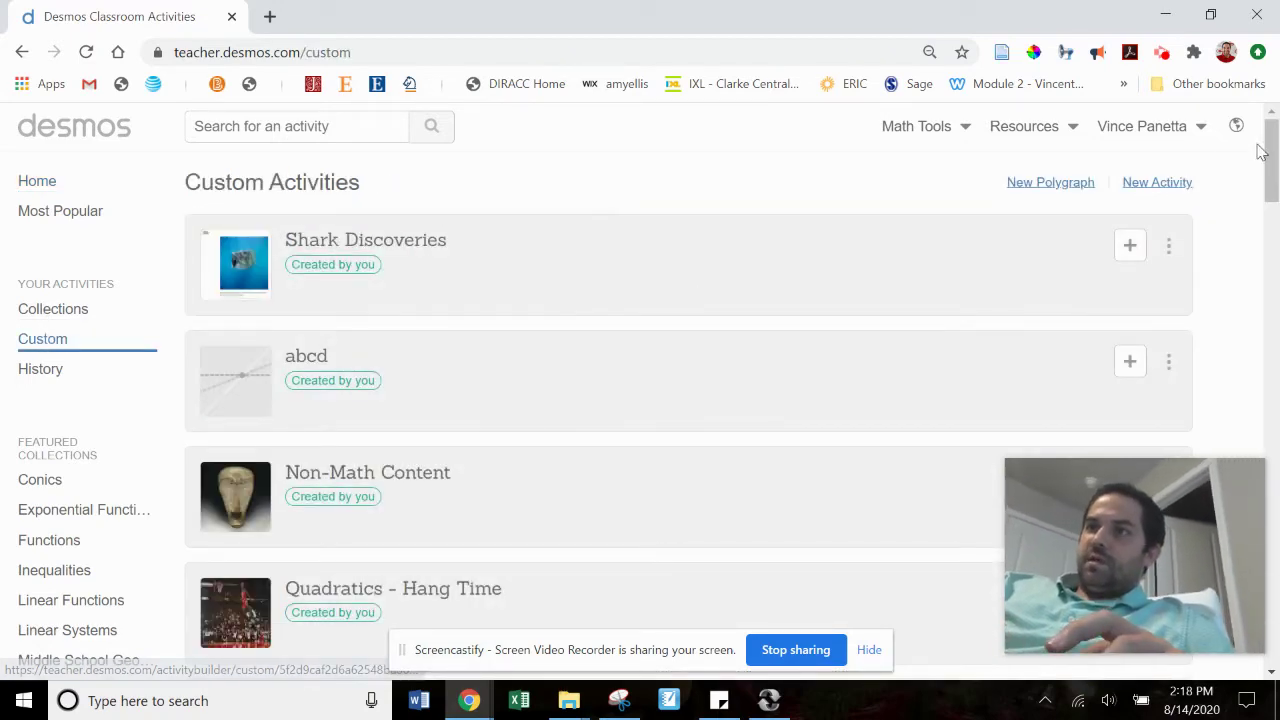
scroll(1268, 205, down, 3)
scroll(1268, 205, up, 1)
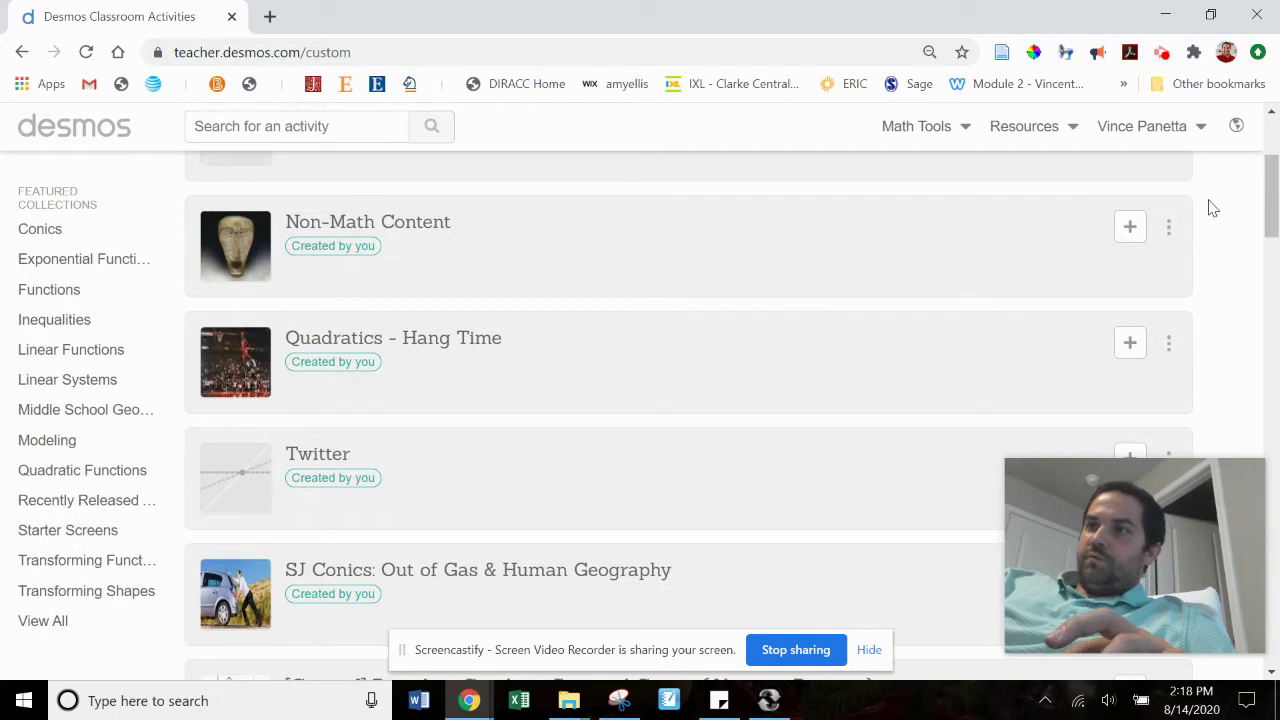
click(983, 235)
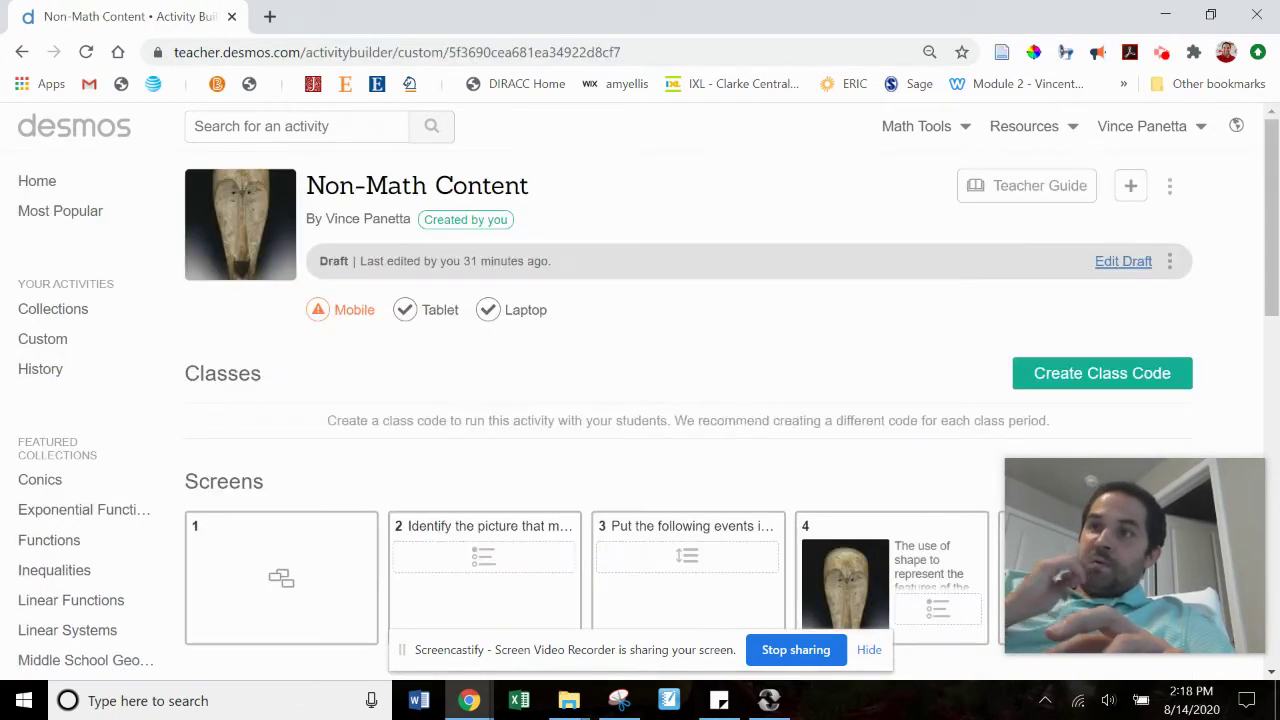
scroll(1268, 210, down, 1)
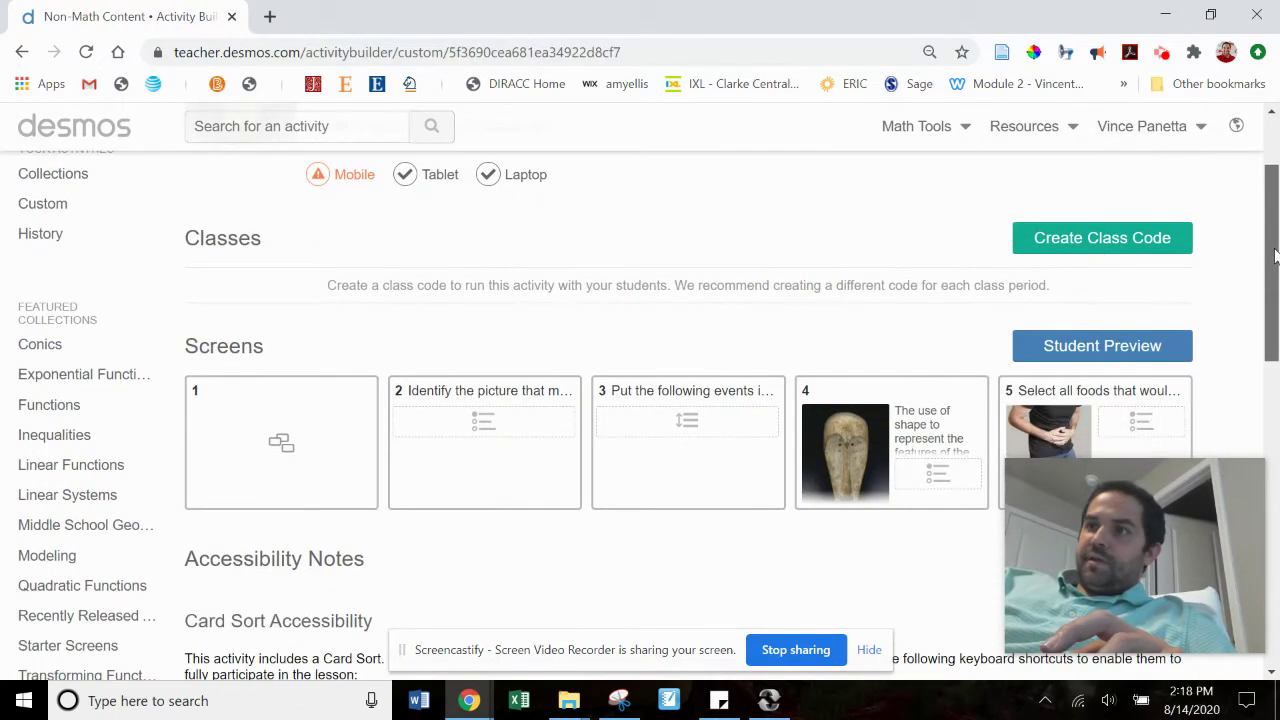
click(1130, 238)
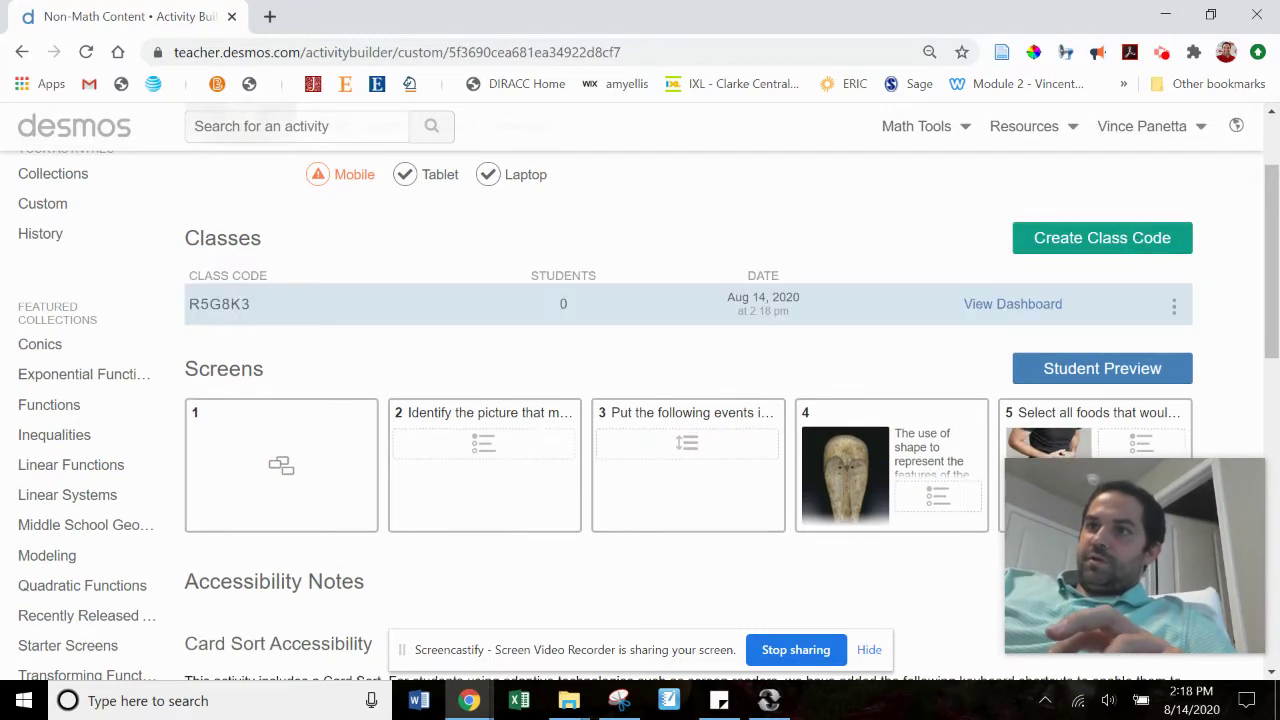
click(1000, 310)
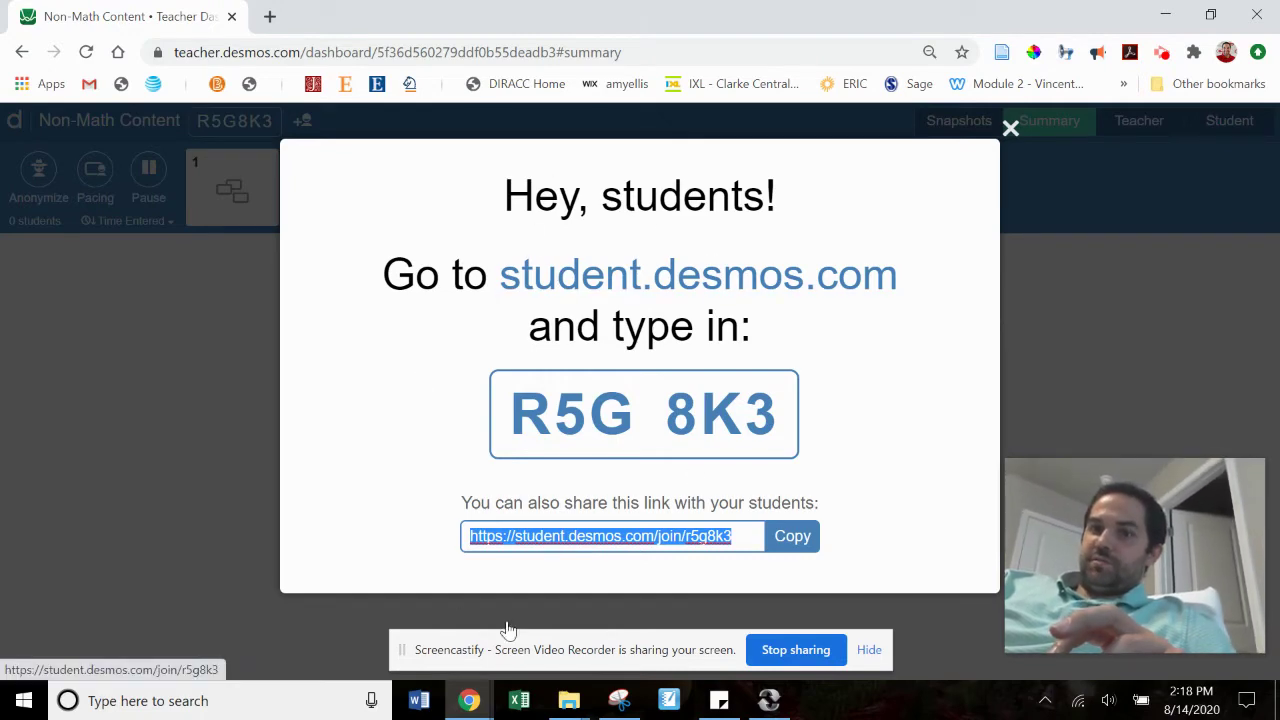
Step: Open a new Chrome incognito window from the taskbar
click(484, 706)
right_click(484, 706)
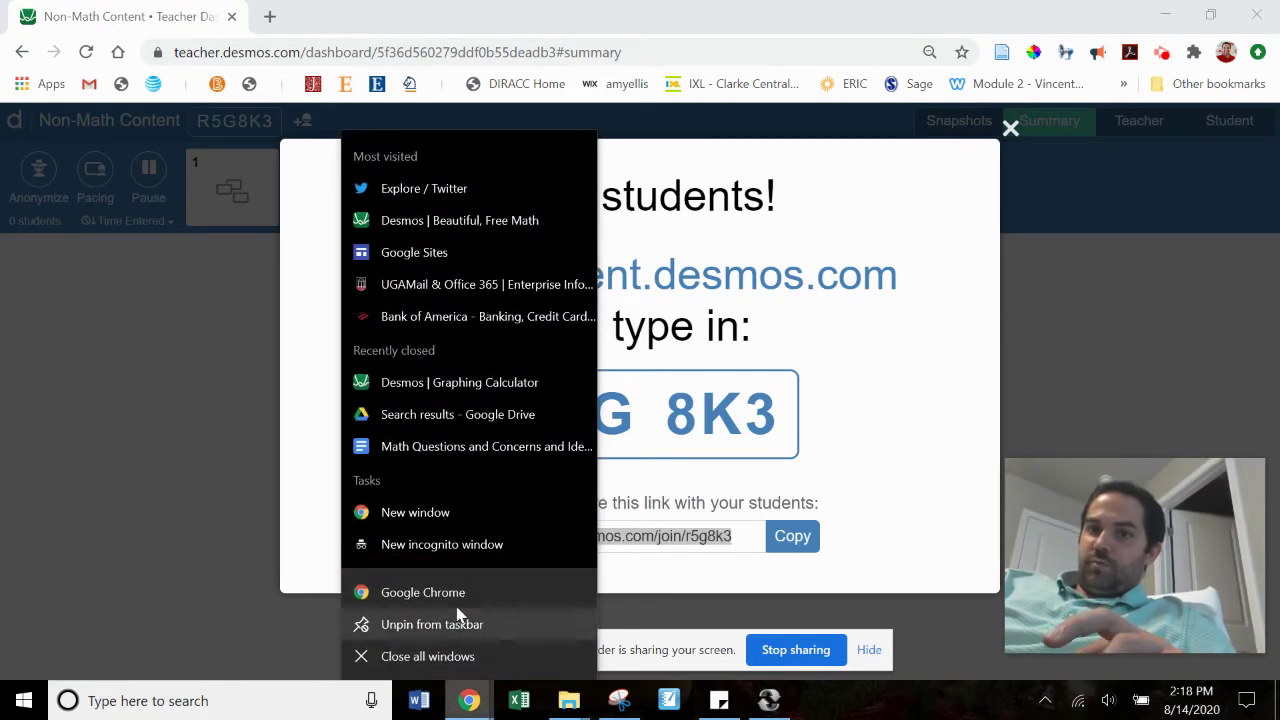
click(476, 548)
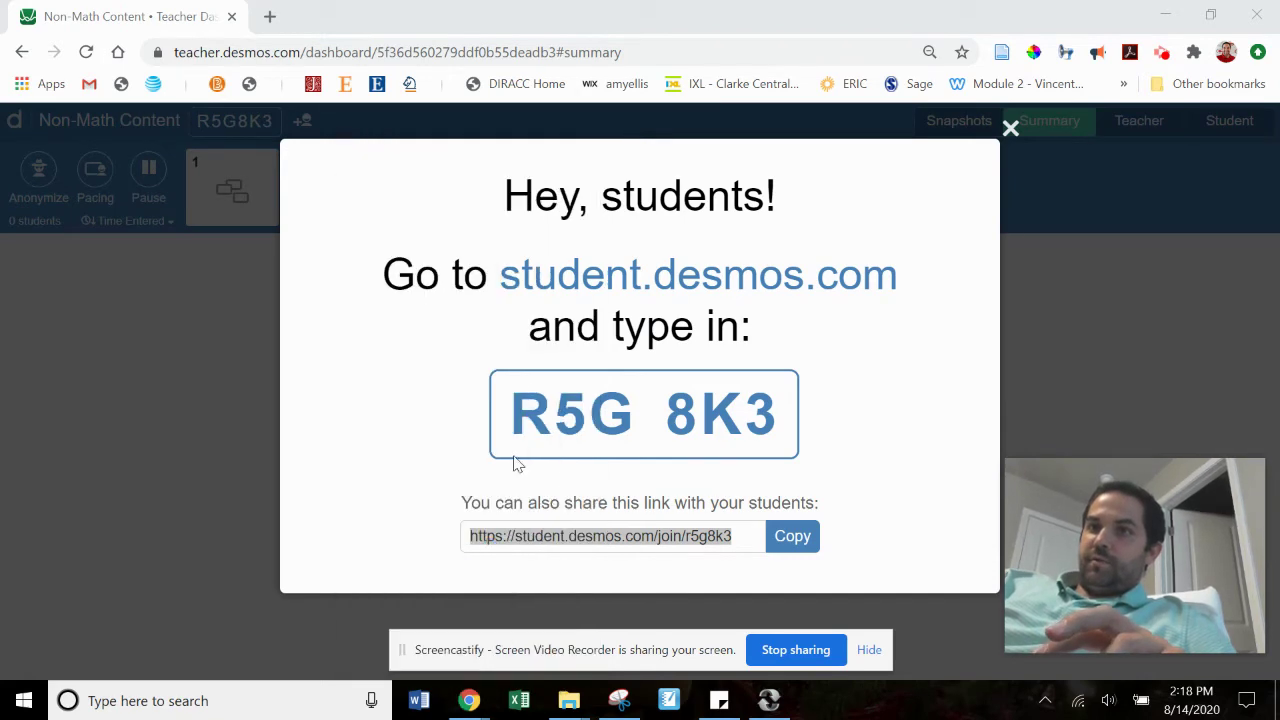
Step: Load student.desmos.com in the incognito window
text(studen)
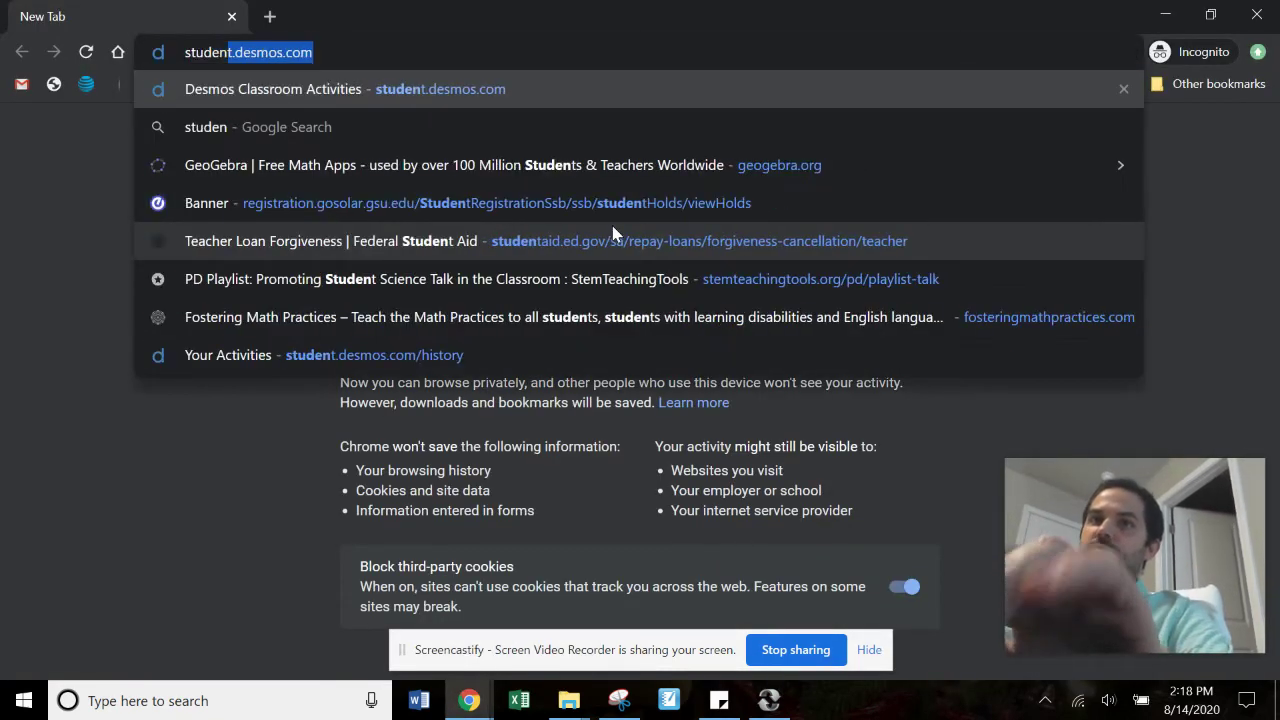
key(Return)
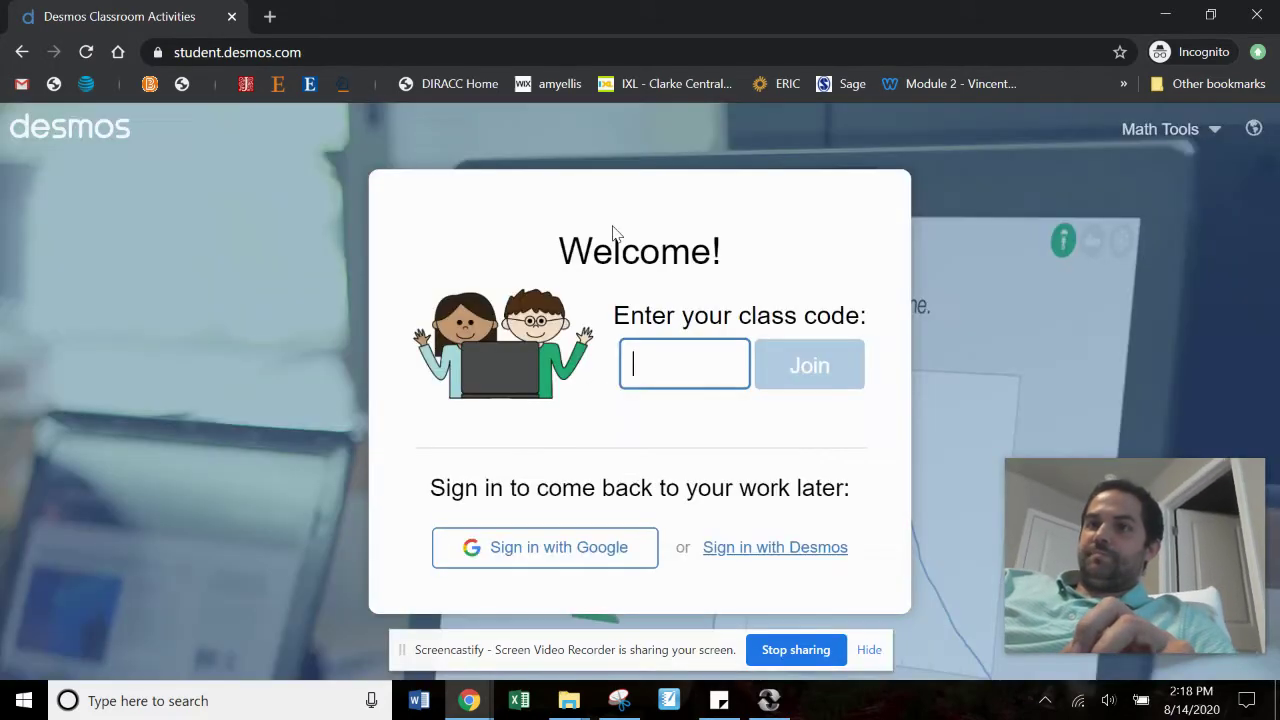
mouse_move(472, 703)
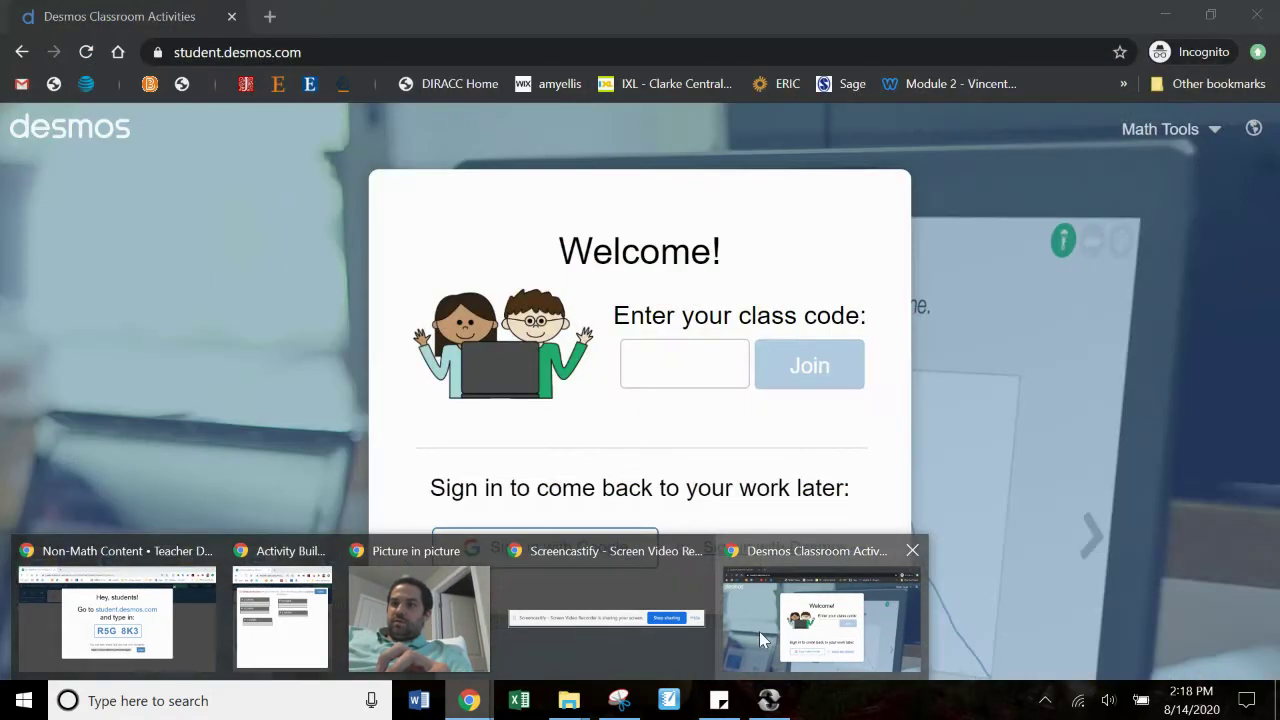
Step: Join the class with its class code and continue without signing in
click(759, 631)
text(r5)
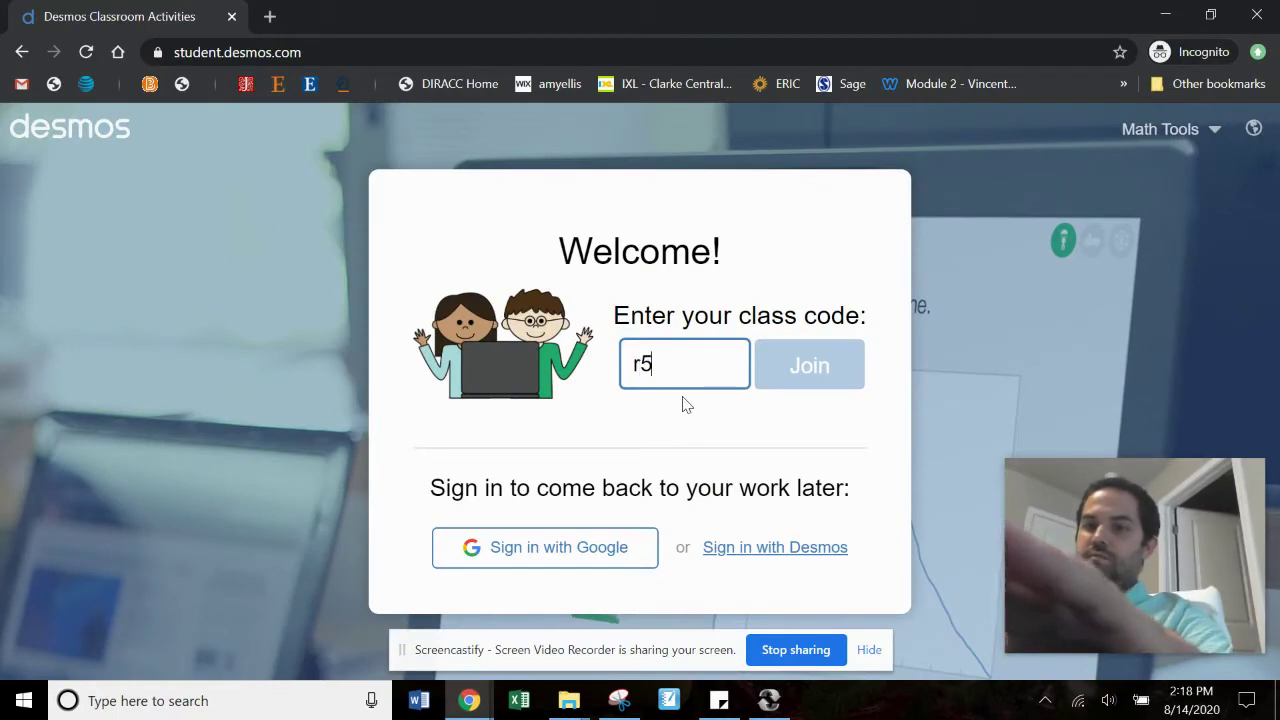
text(g8)
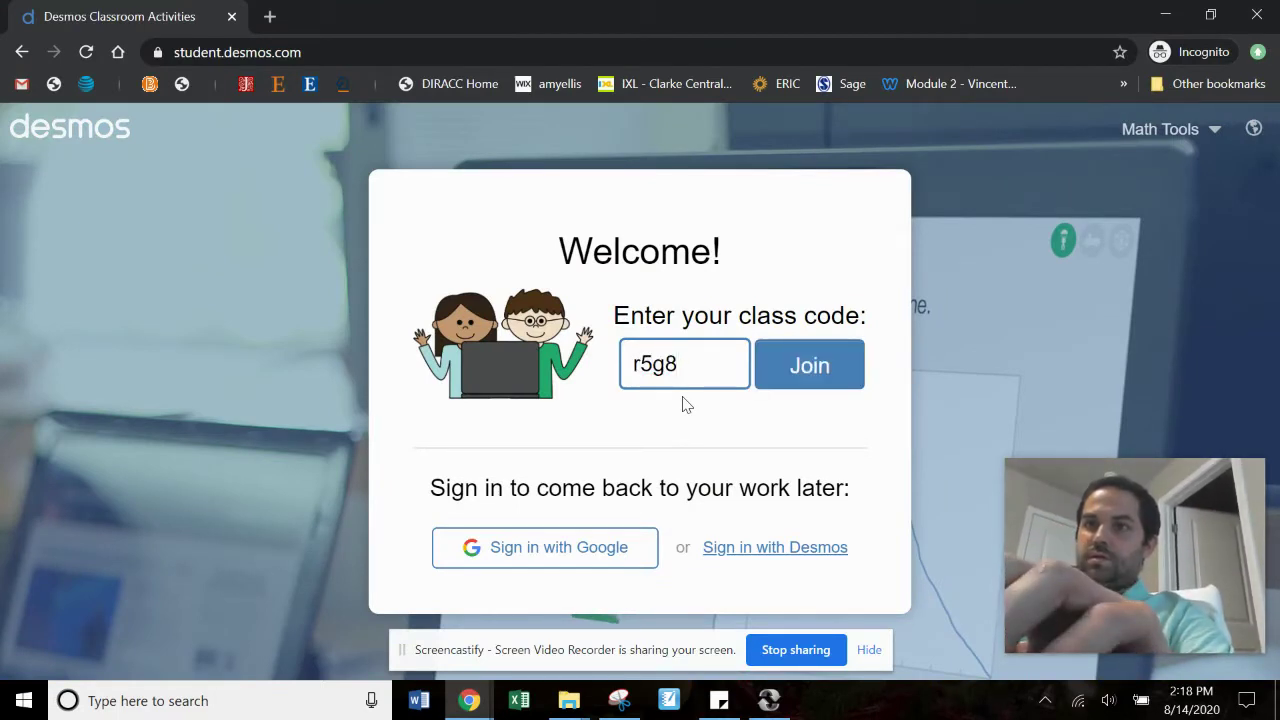
text(k3)
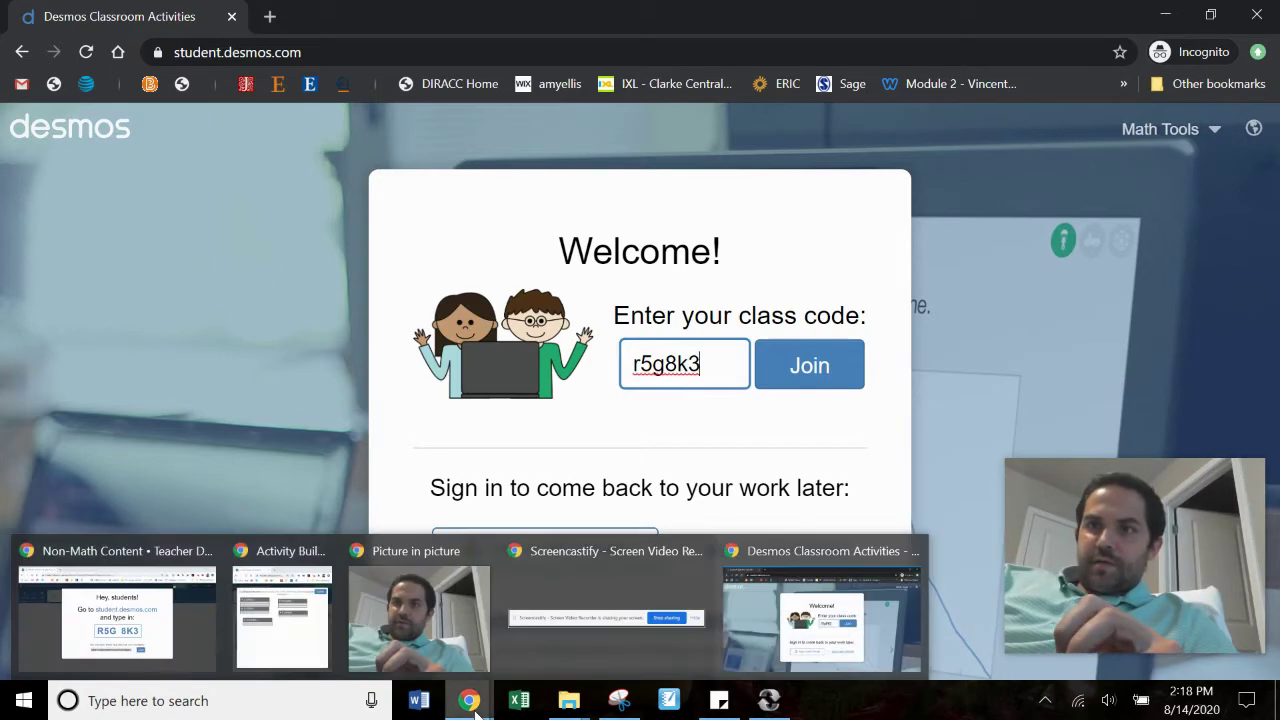
mouse_move(210, 640)
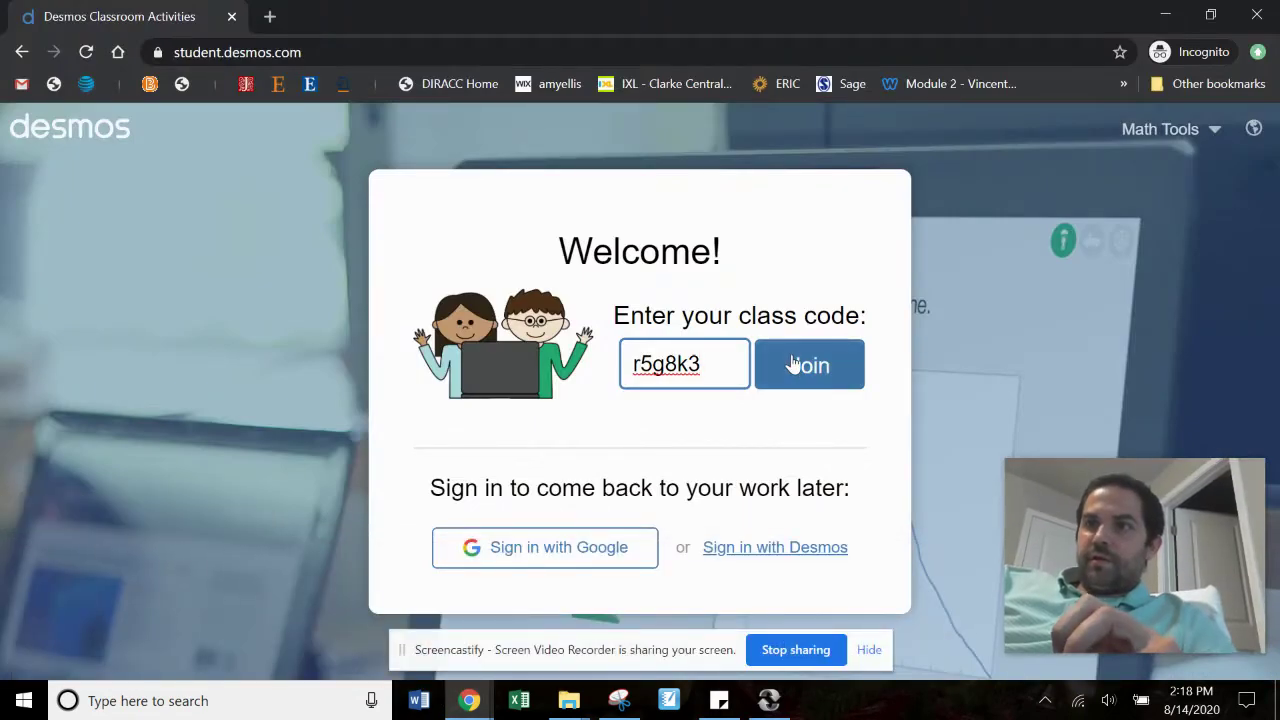
click(793, 364)
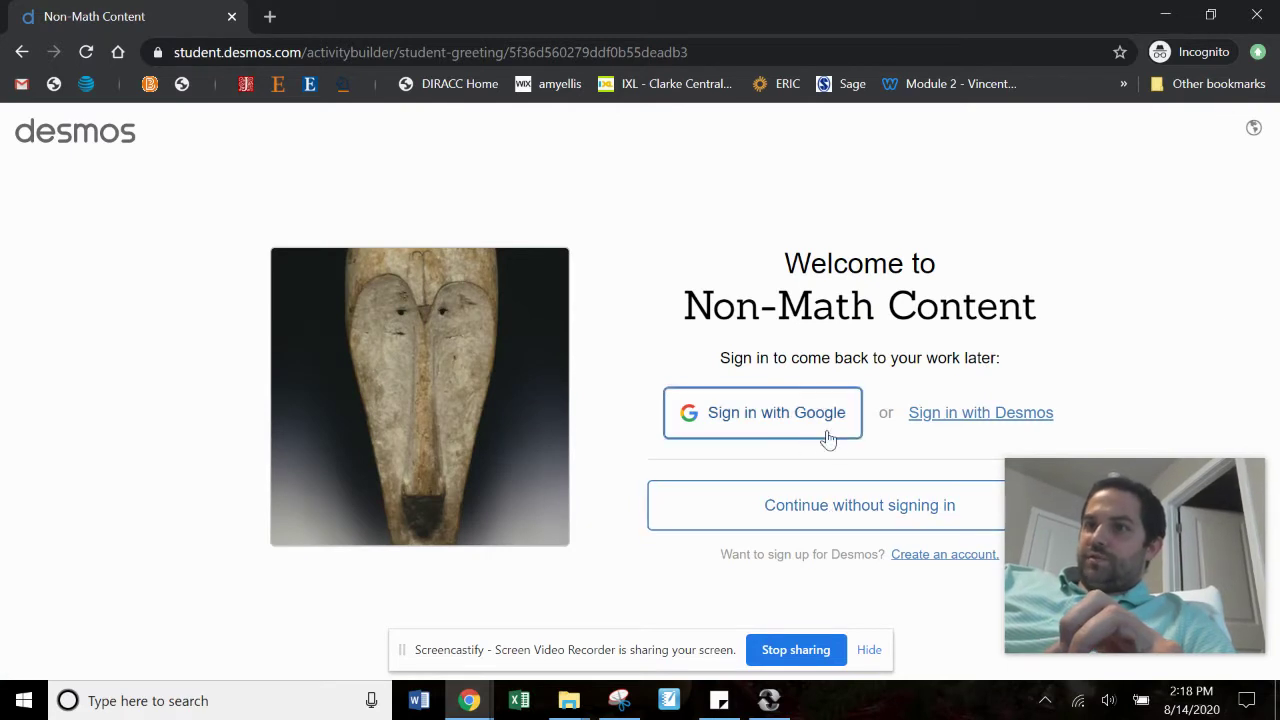
click(813, 512)
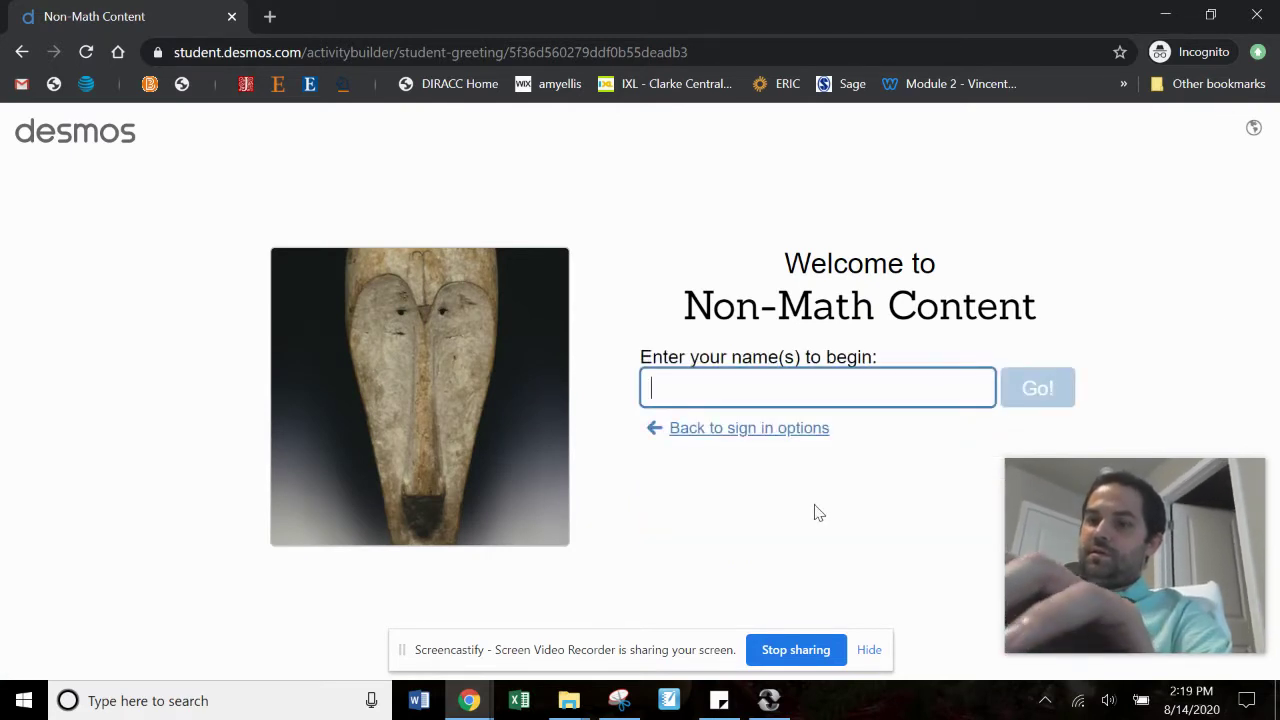
Step: Enter a student name to start, then group the data-driven decisions card under Assessment
text(VCP)
click(1038, 388)
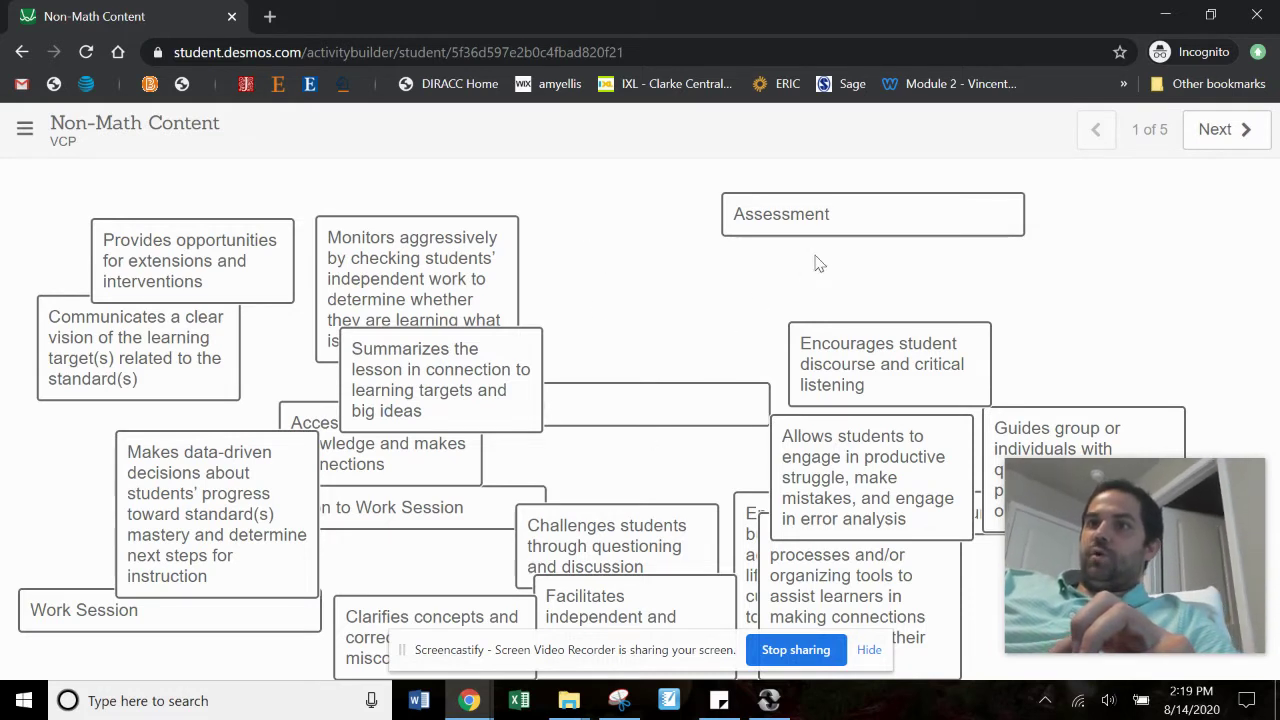
drag(851, 229, 940, 222)
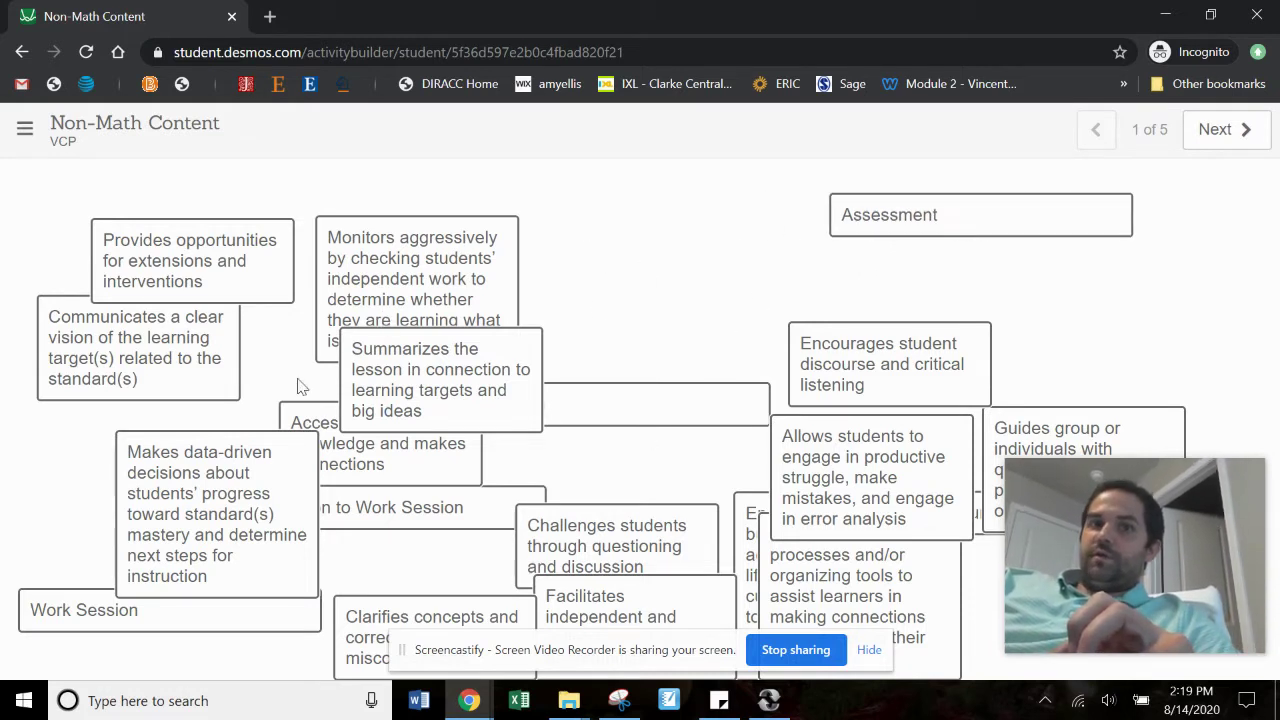
drag(85, 625, 600, 234)
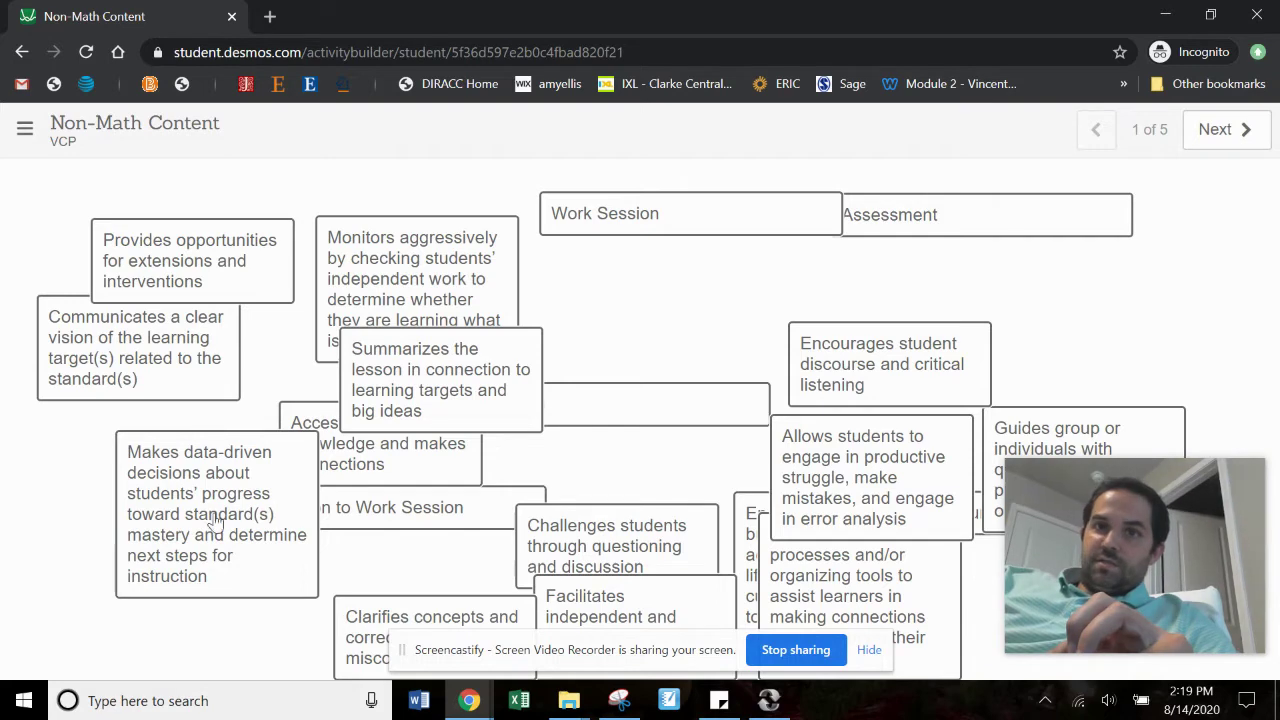
drag(246, 472, 918, 272)
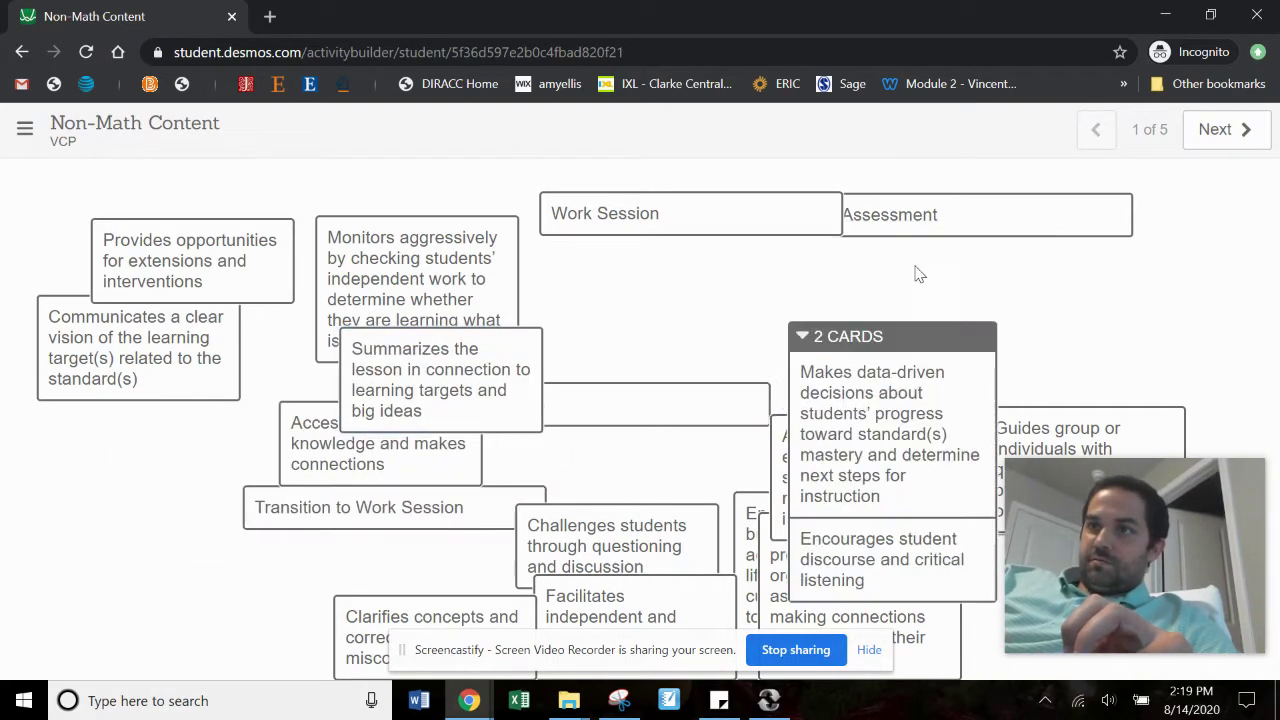
drag(872, 500, 970, 284)
drag(951, 206, 1001, 192)
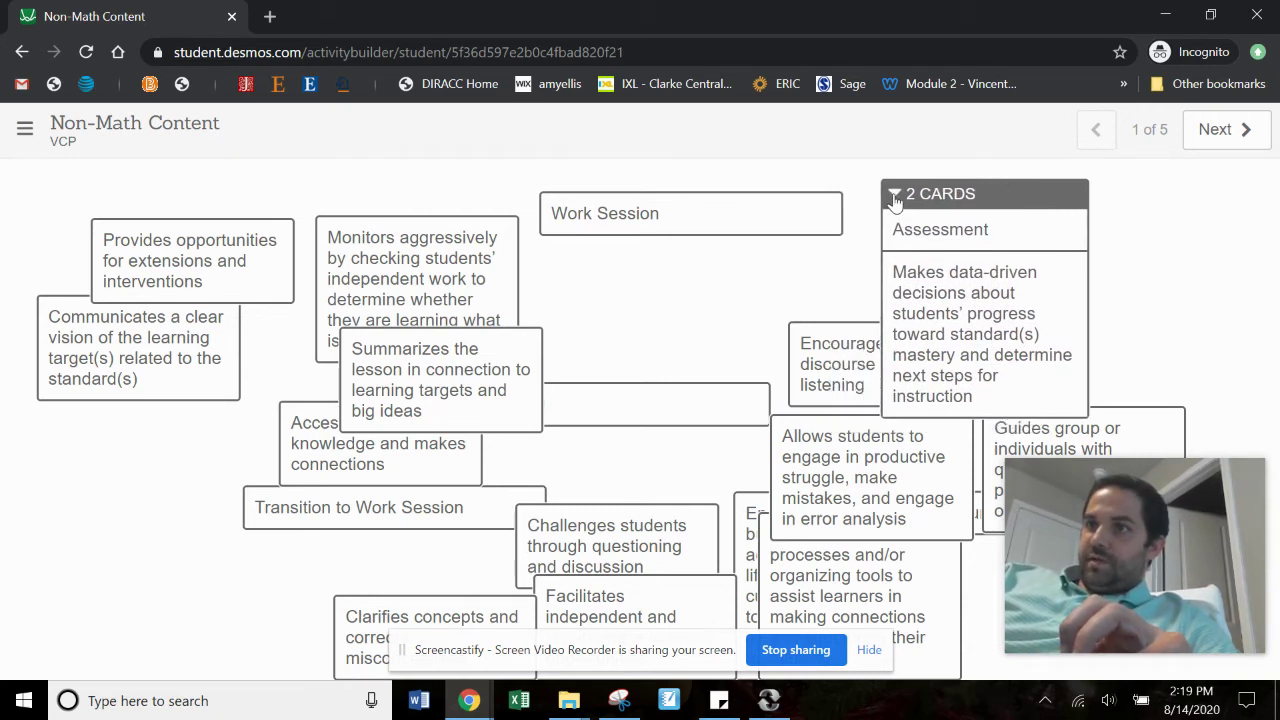
click(895, 195)
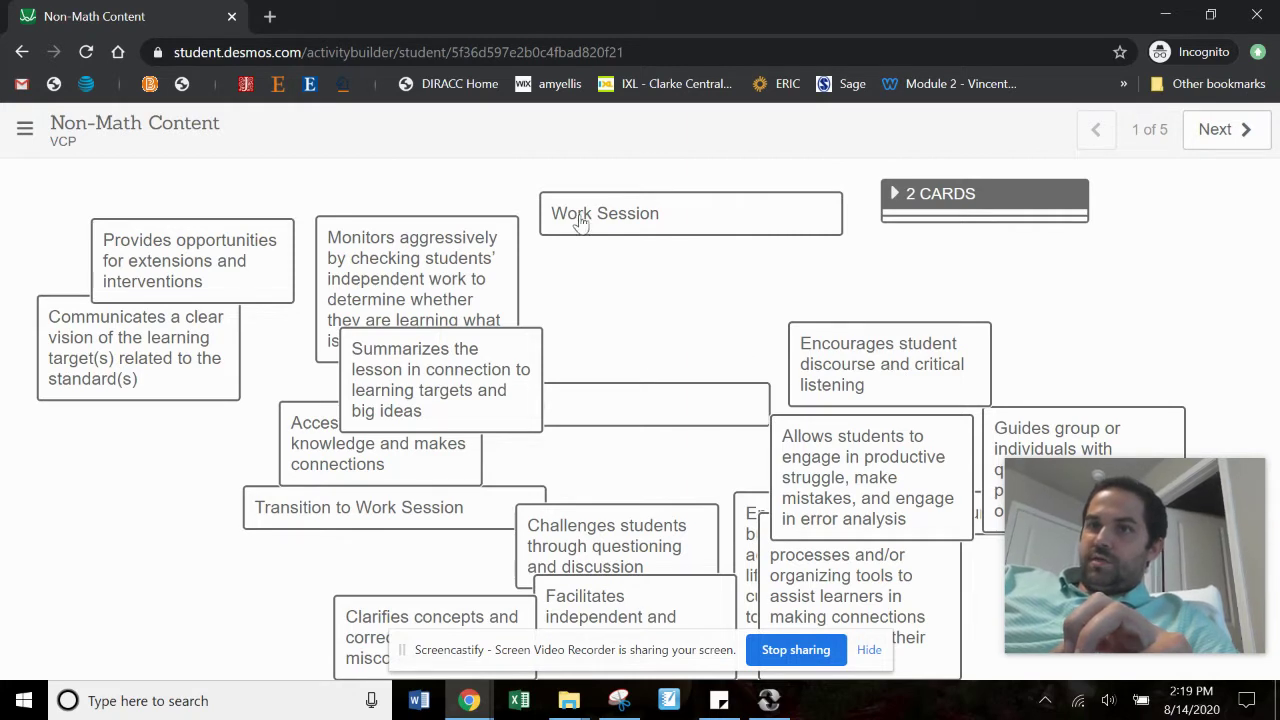
Step: Group Monitors aggressively, Provides opportunities and Summarizes under Work Session, and clear-vision under Opening
drag(421, 266, 650, 238)
drag(598, 197, 632, 181)
drag(335, 514, 335, 207)
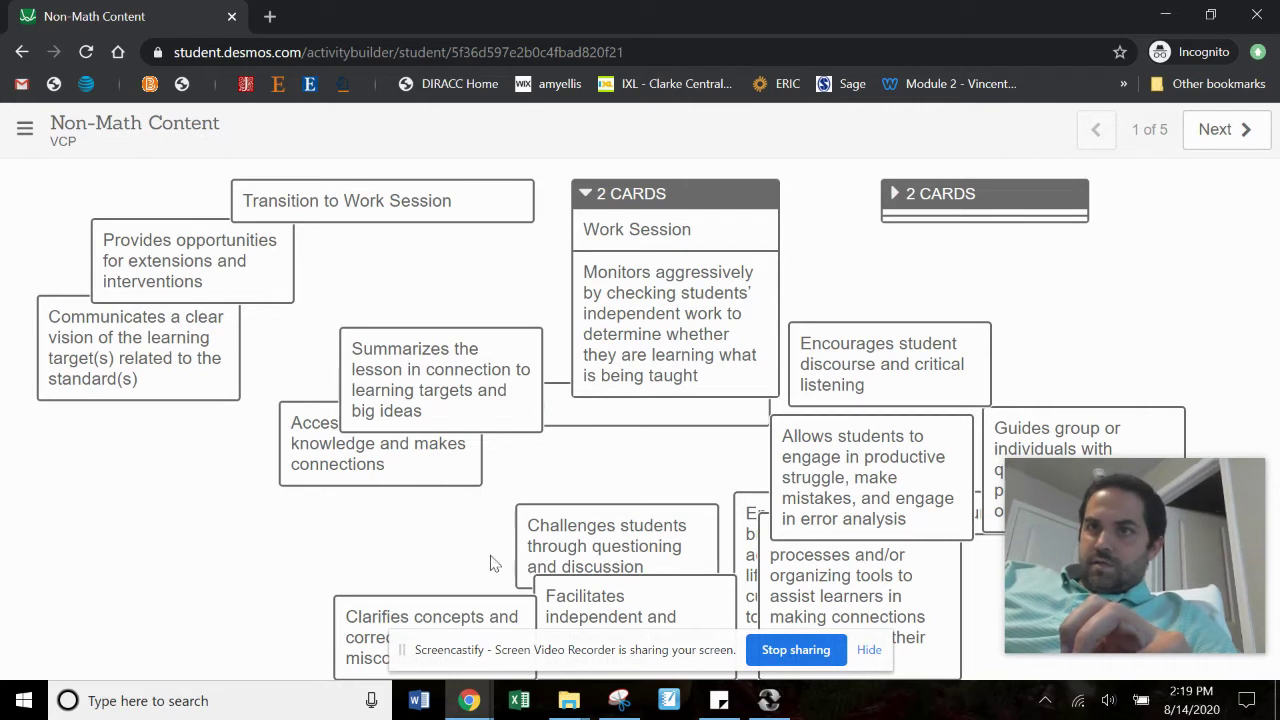
drag(630, 425, 152, 208)
drag(151, 340, 151, 230)
drag(222, 265, 665, 310)
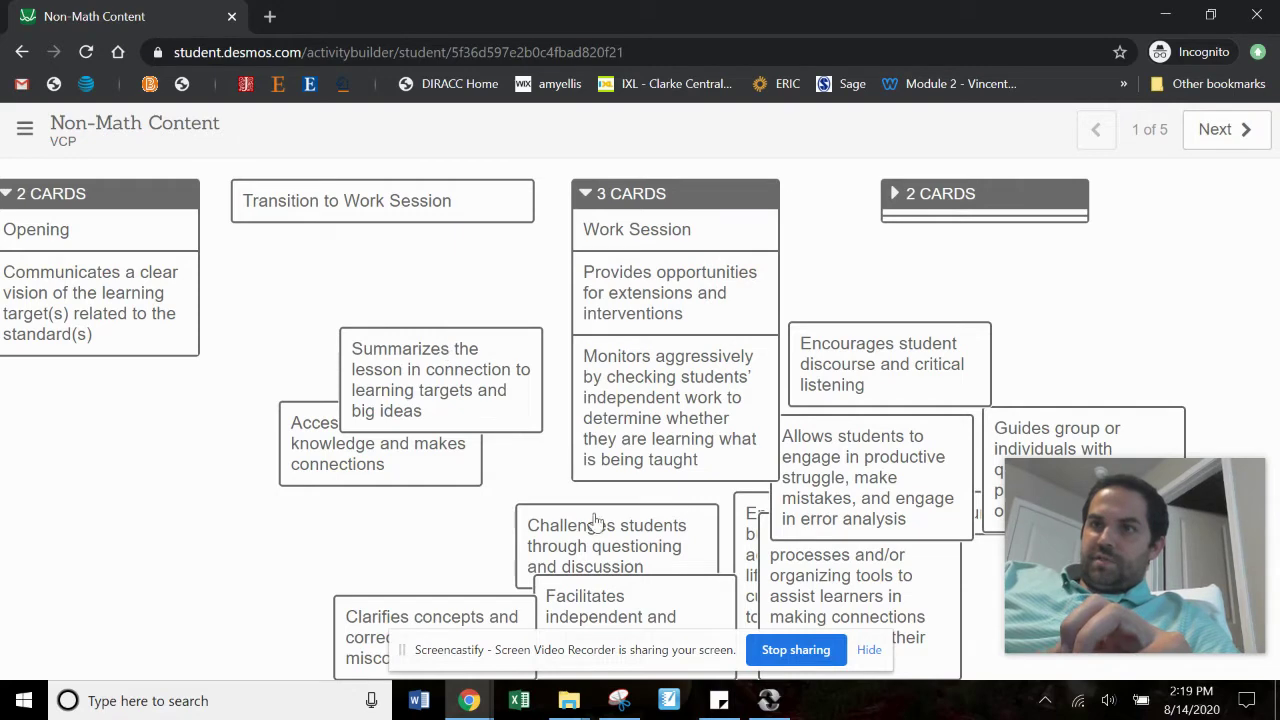
drag(472, 406, 563, 443)
Step: Stack Accesses prior knowledge and Clarifies concepts under Transition to Work Session
drag(414, 463, 414, 257)
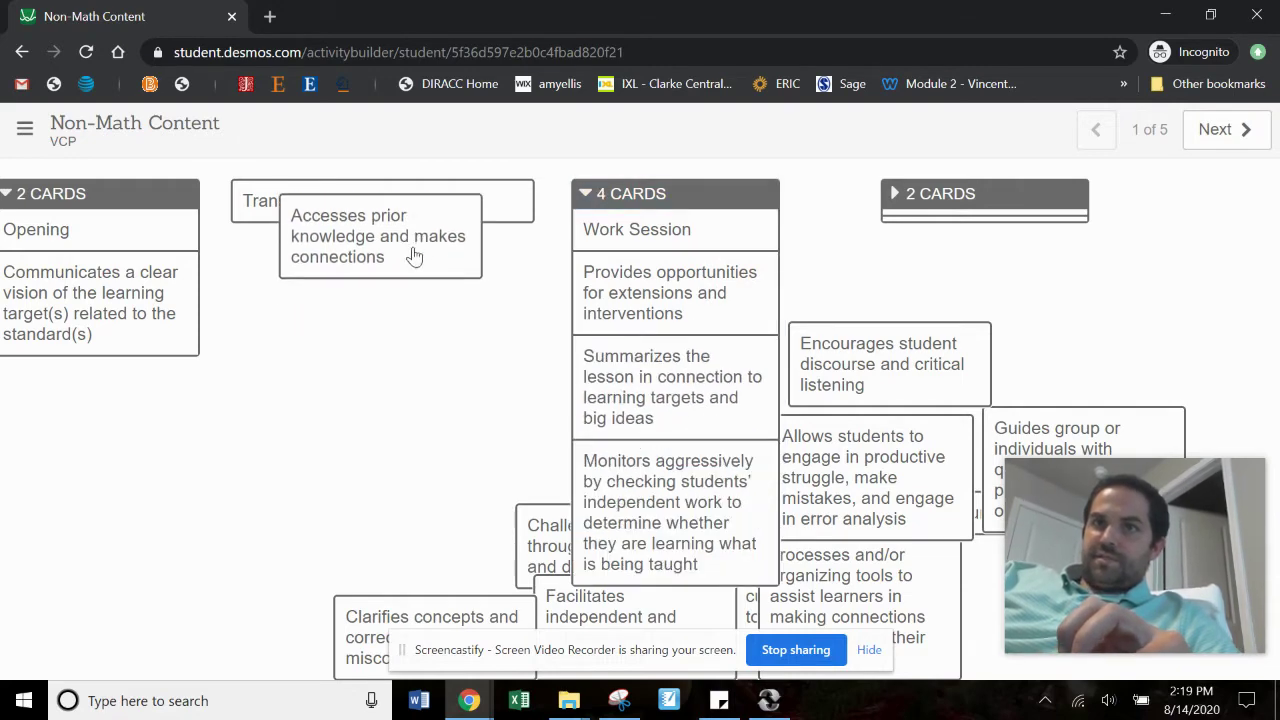
click(414, 257)
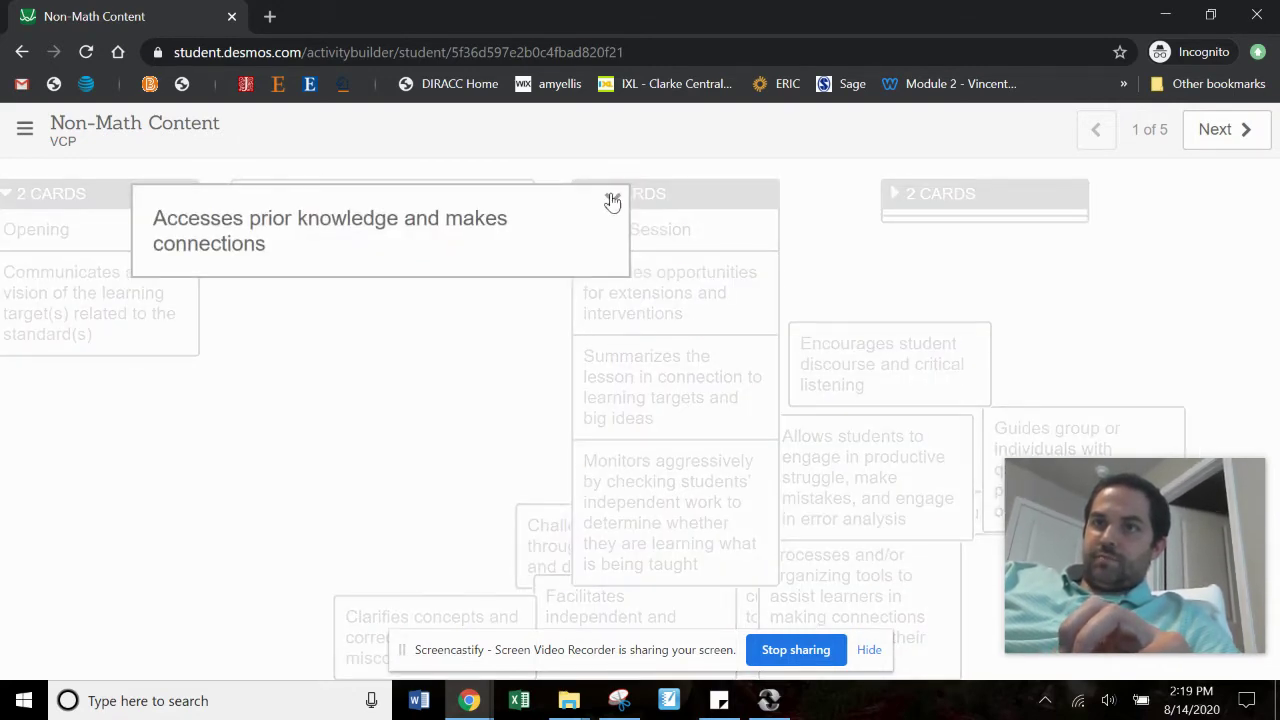
click(612, 201)
drag(408, 243, 403, 237)
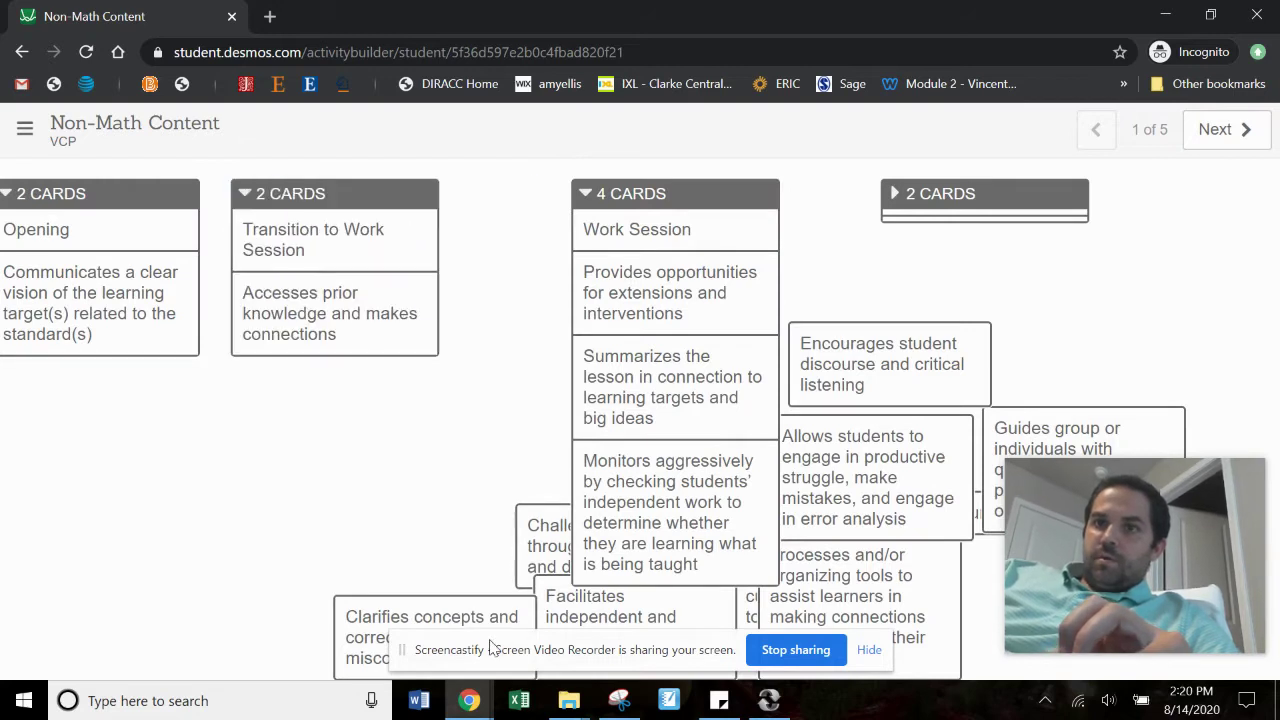
drag(476, 622, 407, 442)
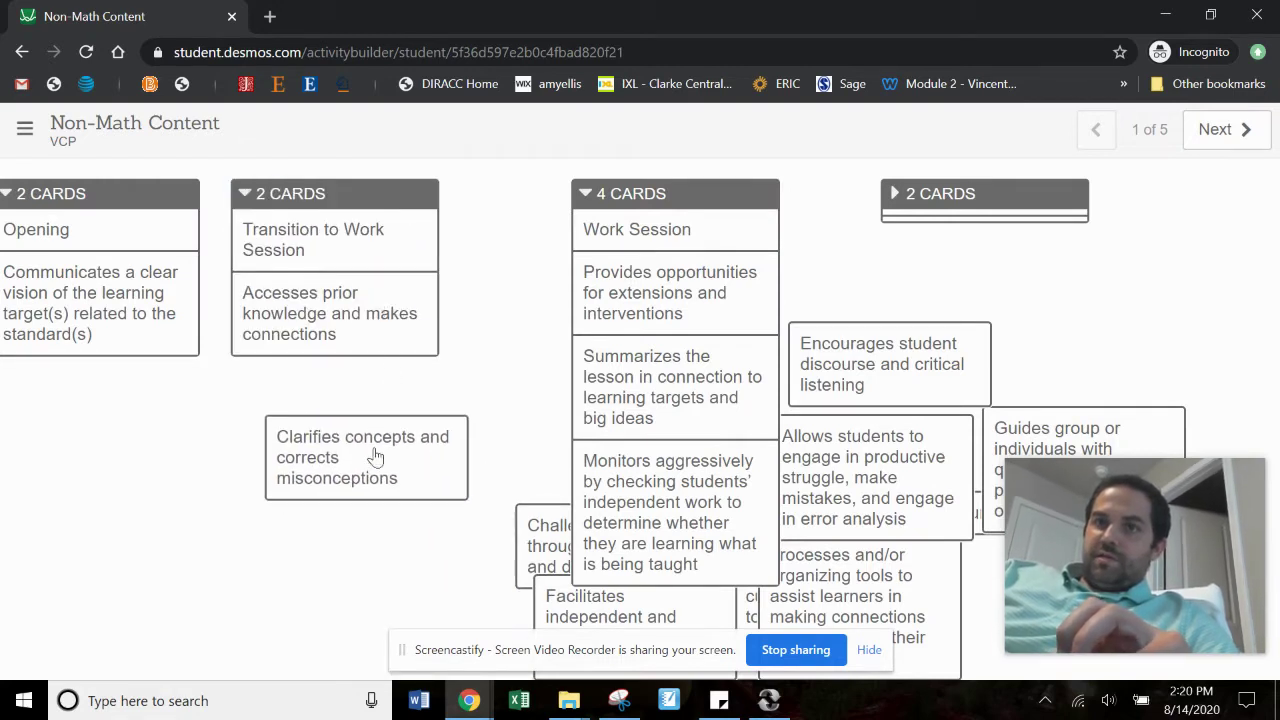
drag(371, 451, 349, 340)
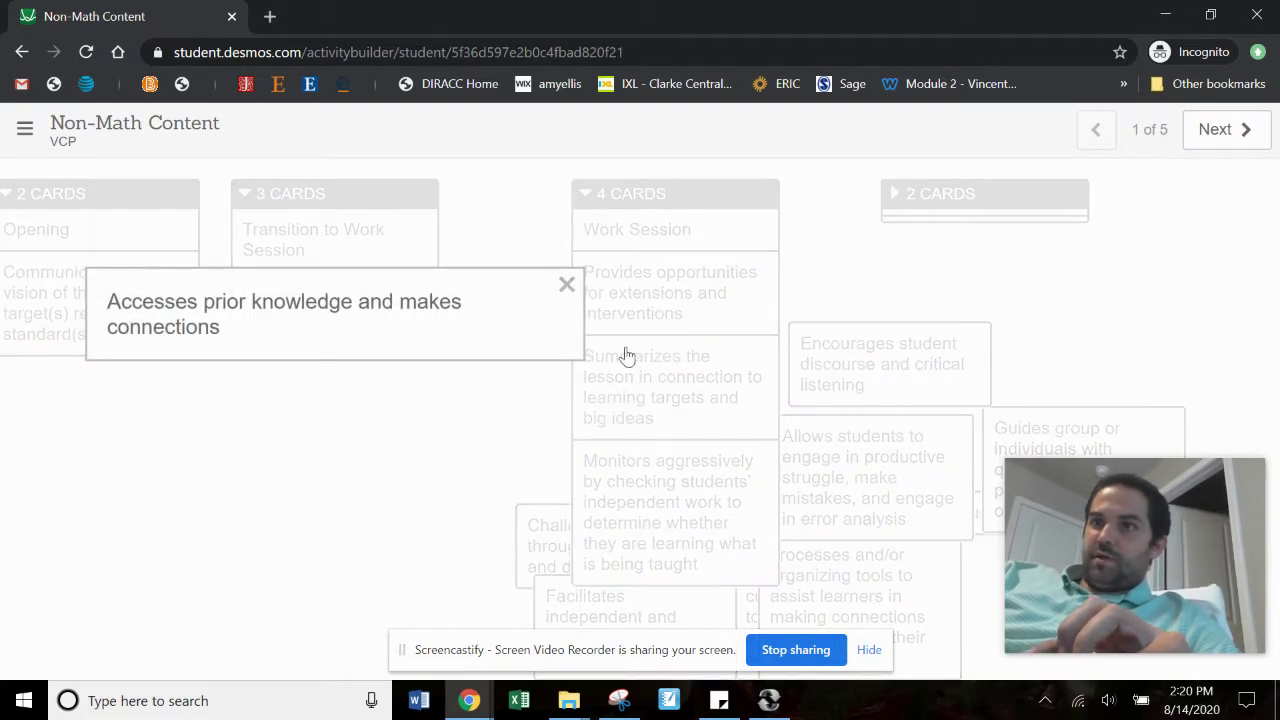
click(566, 286)
Step: Expand the Assessment group and place the Encourages student discourse card in it
click(857, 377)
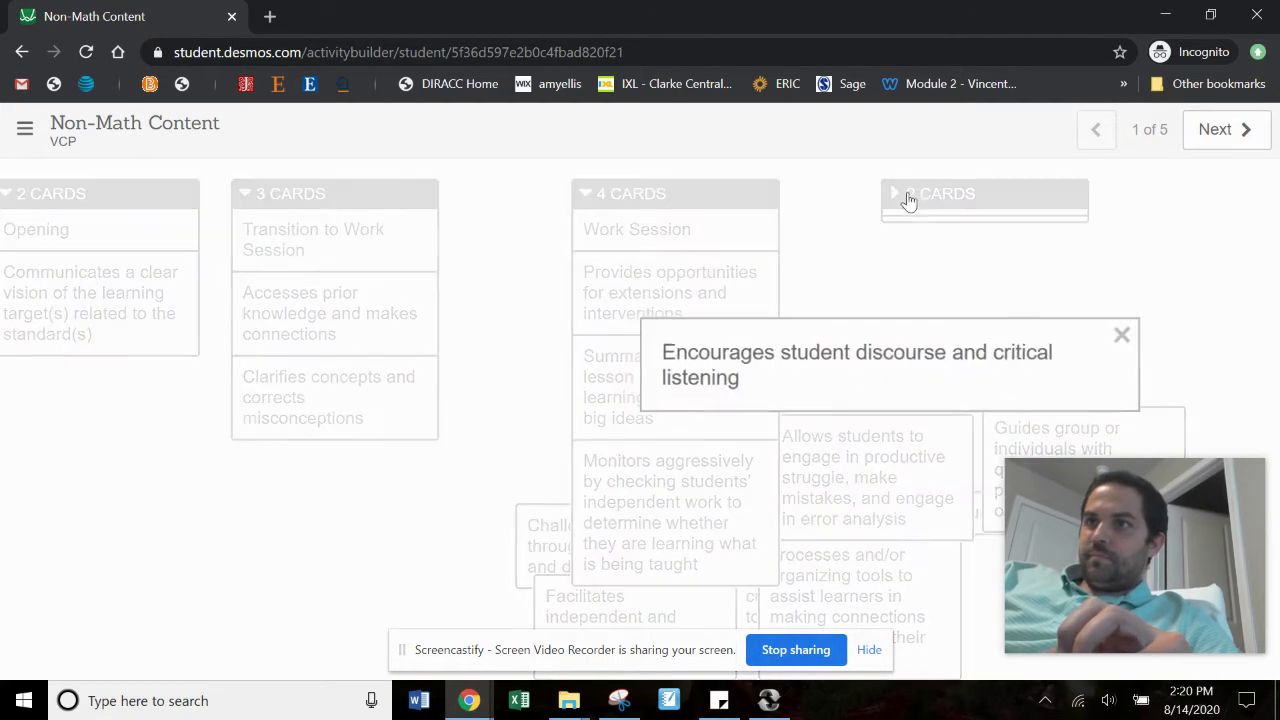
click(908, 200)
click(896, 194)
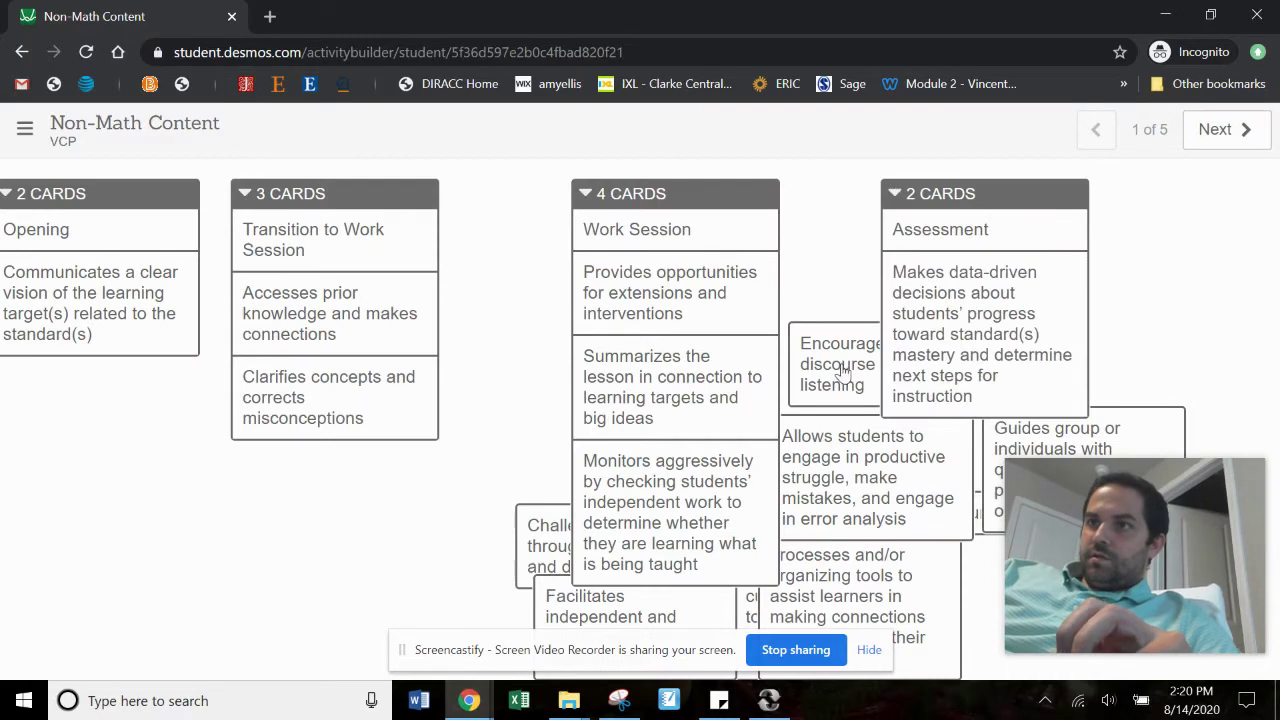
drag(838, 366, 915, 322)
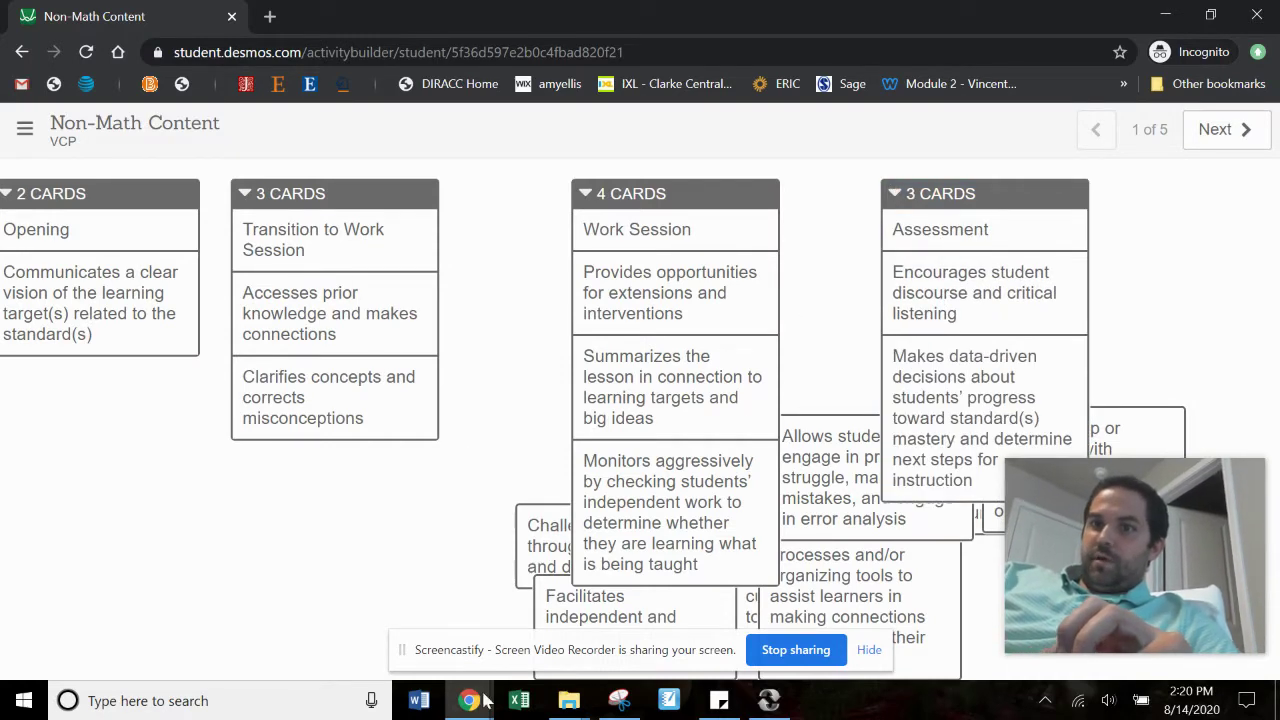
Step: Dismiss the join code notice on the teacher dashboard and toggle Anonymize on and off
mouse_move(469, 700)
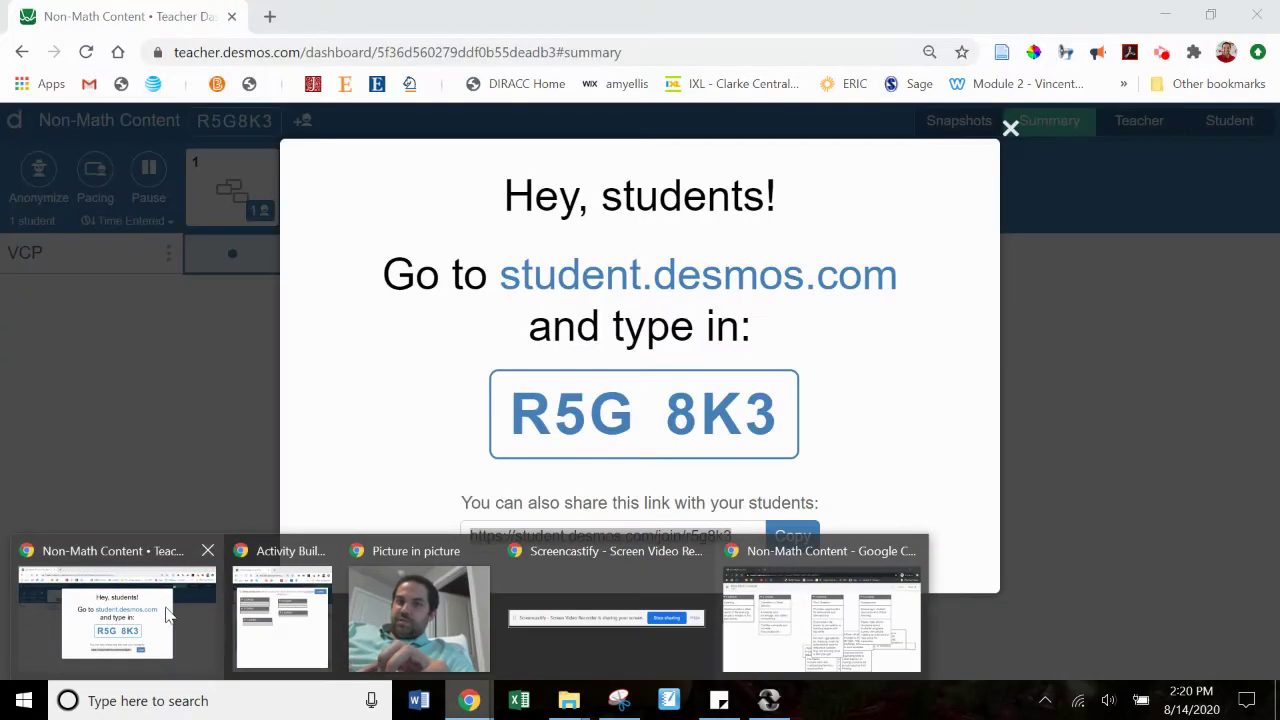
click(165, 610)
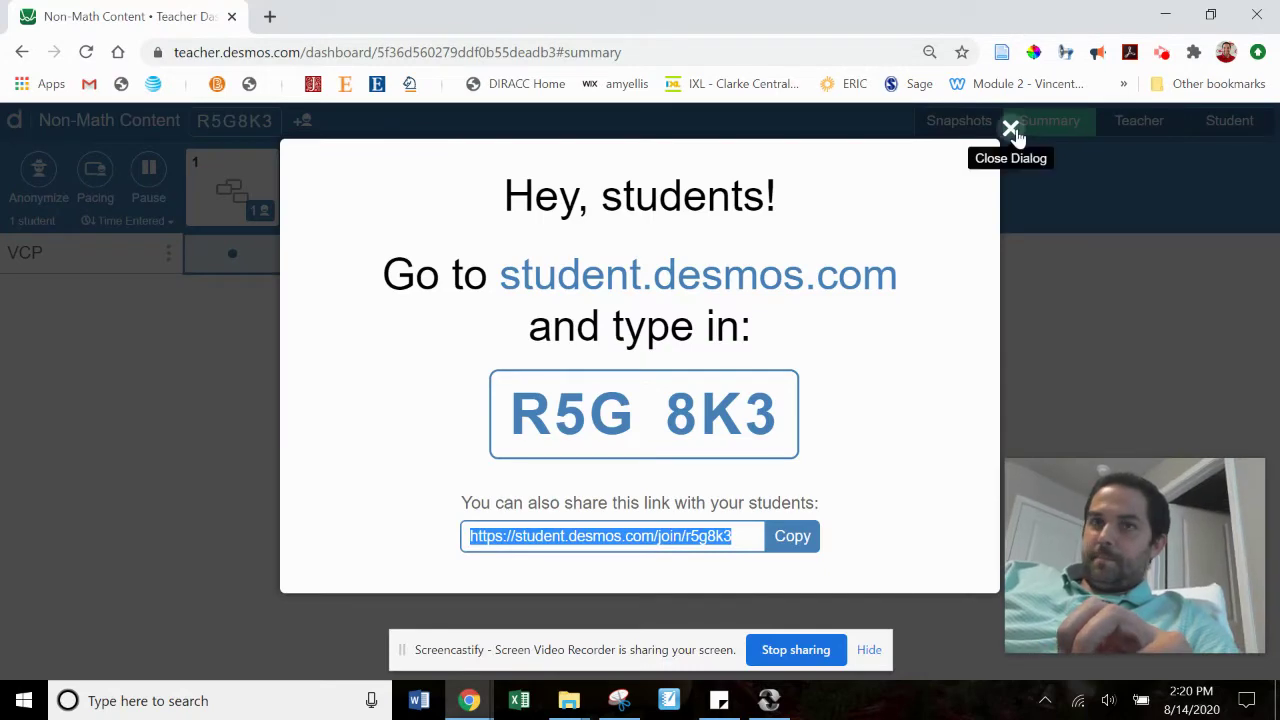
click(1011, 129)
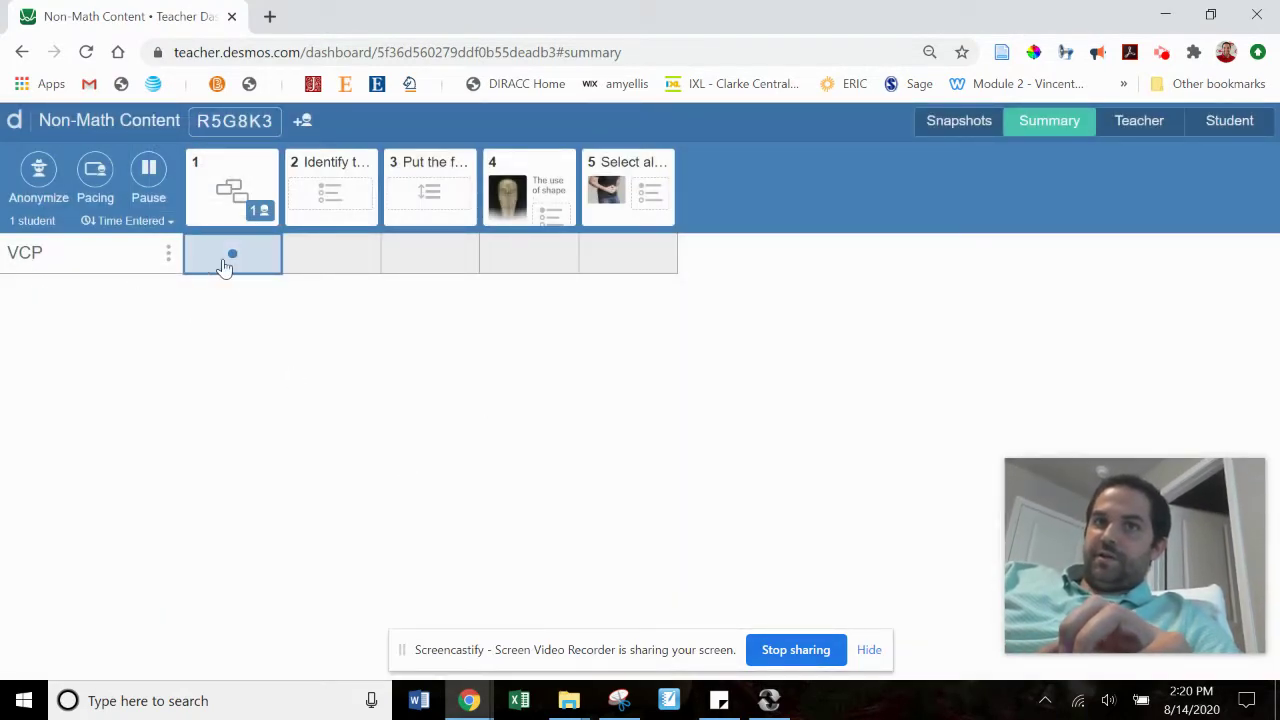
click(36, 170)
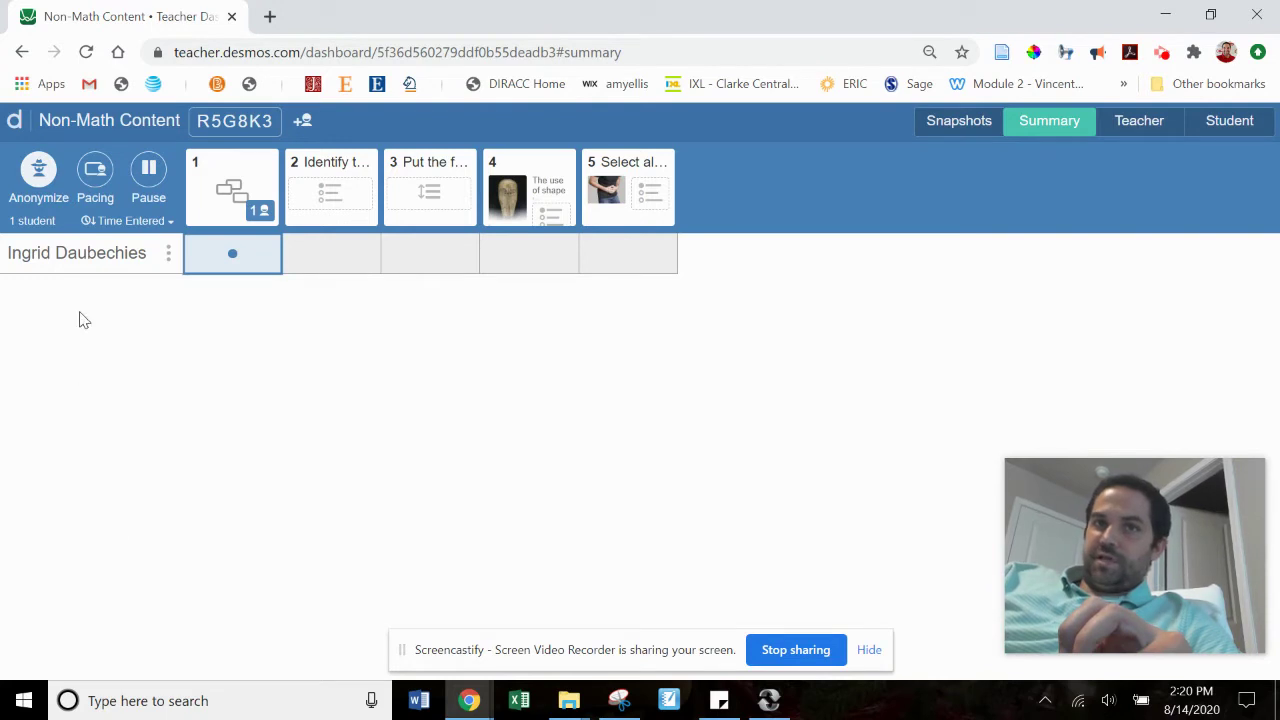
click(40, 168)
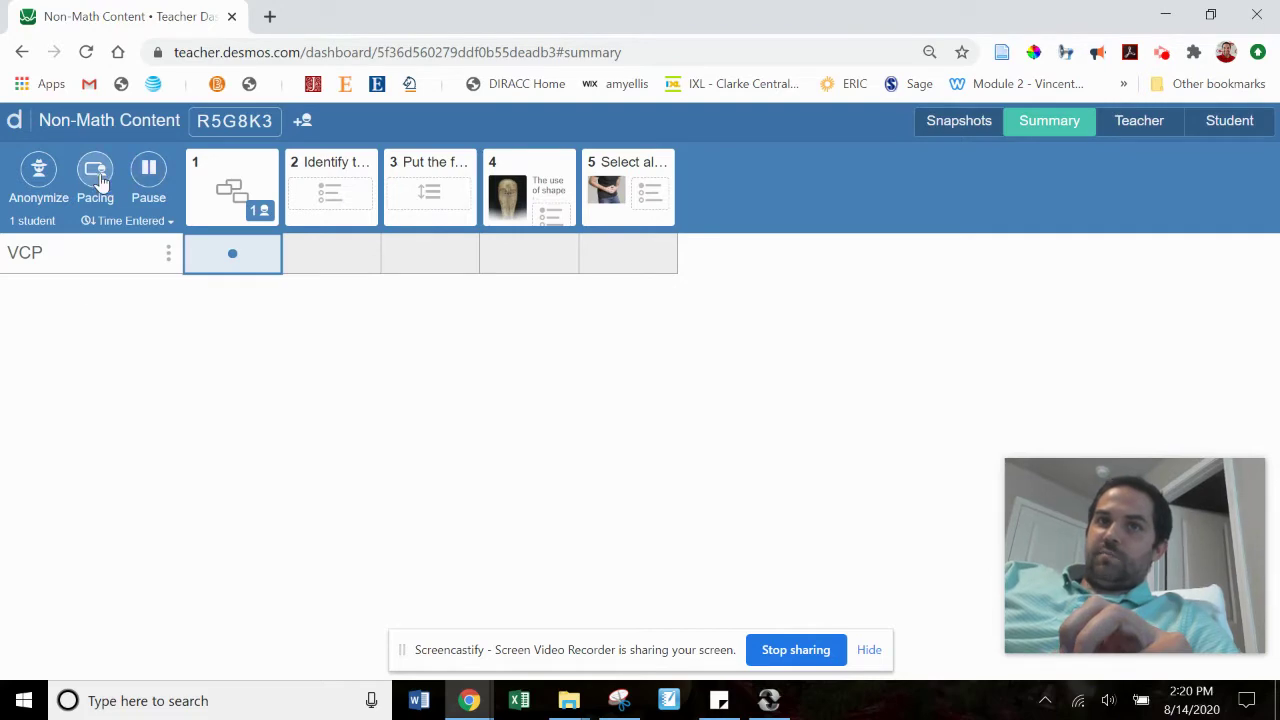
Step: Turn on pacing restricted to Screen 4, then step it back to Screen 1
click(95, 170)
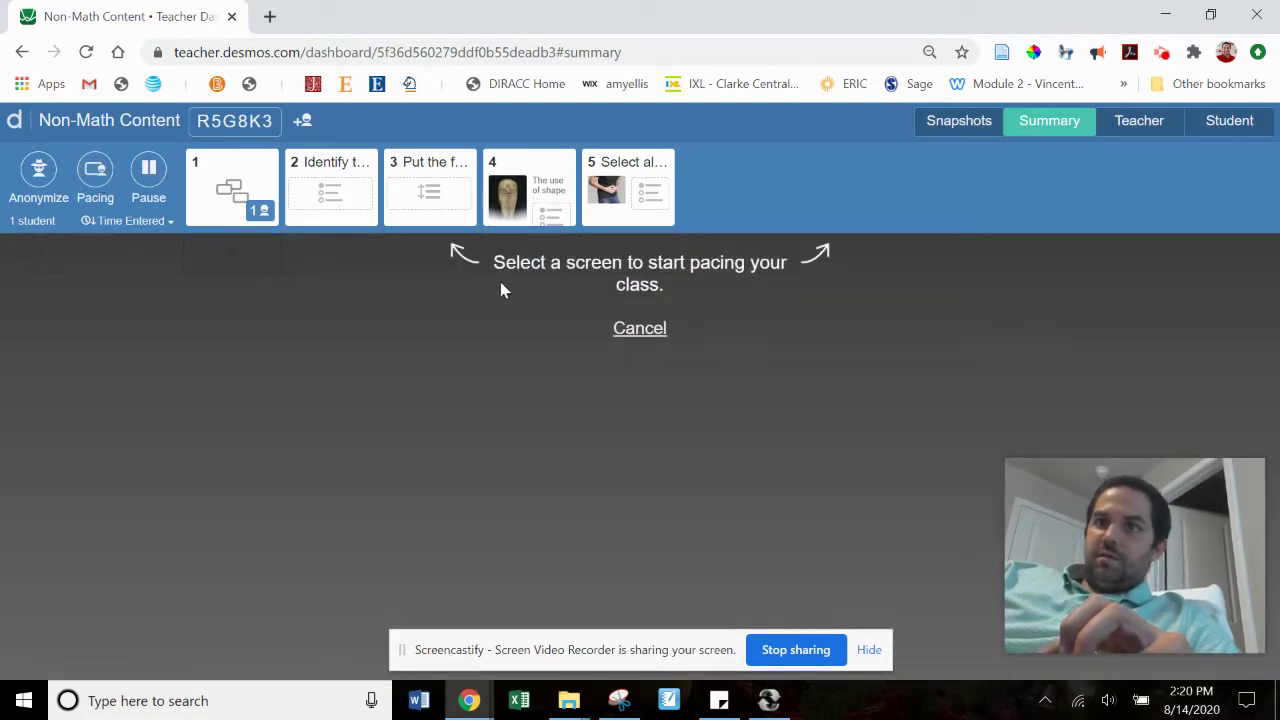
click(527, 197)
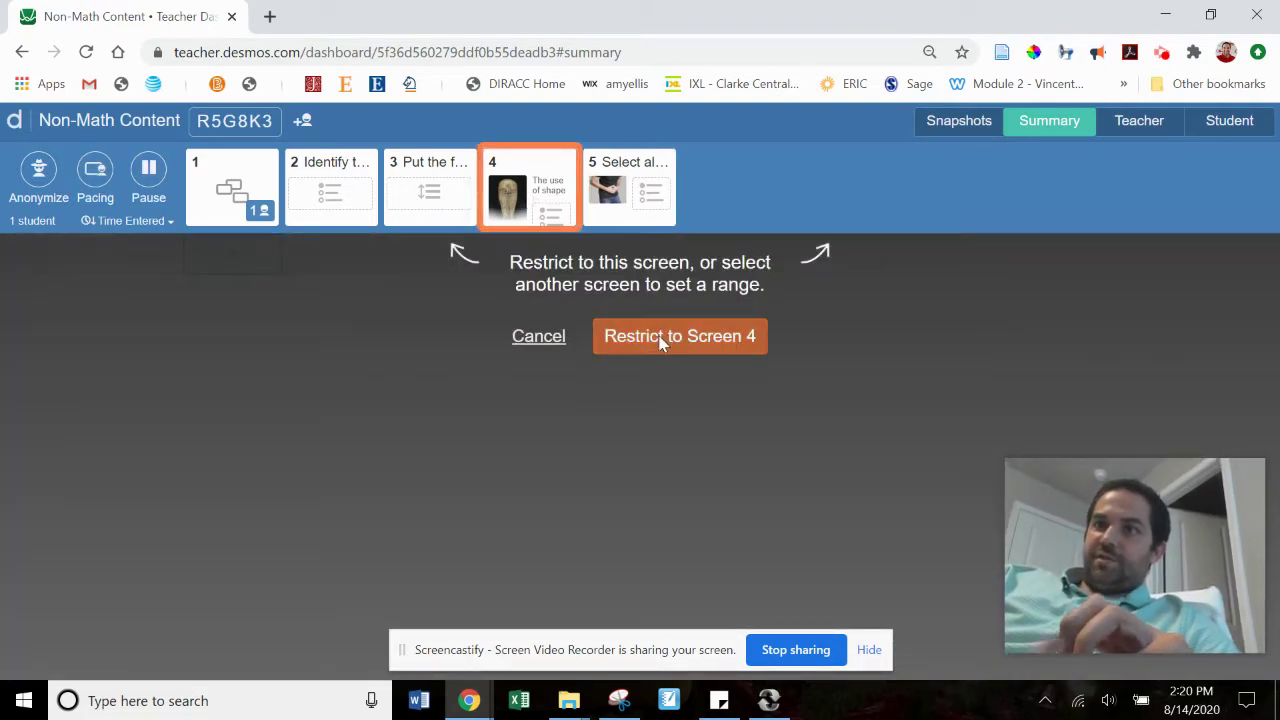
click(662, 336)
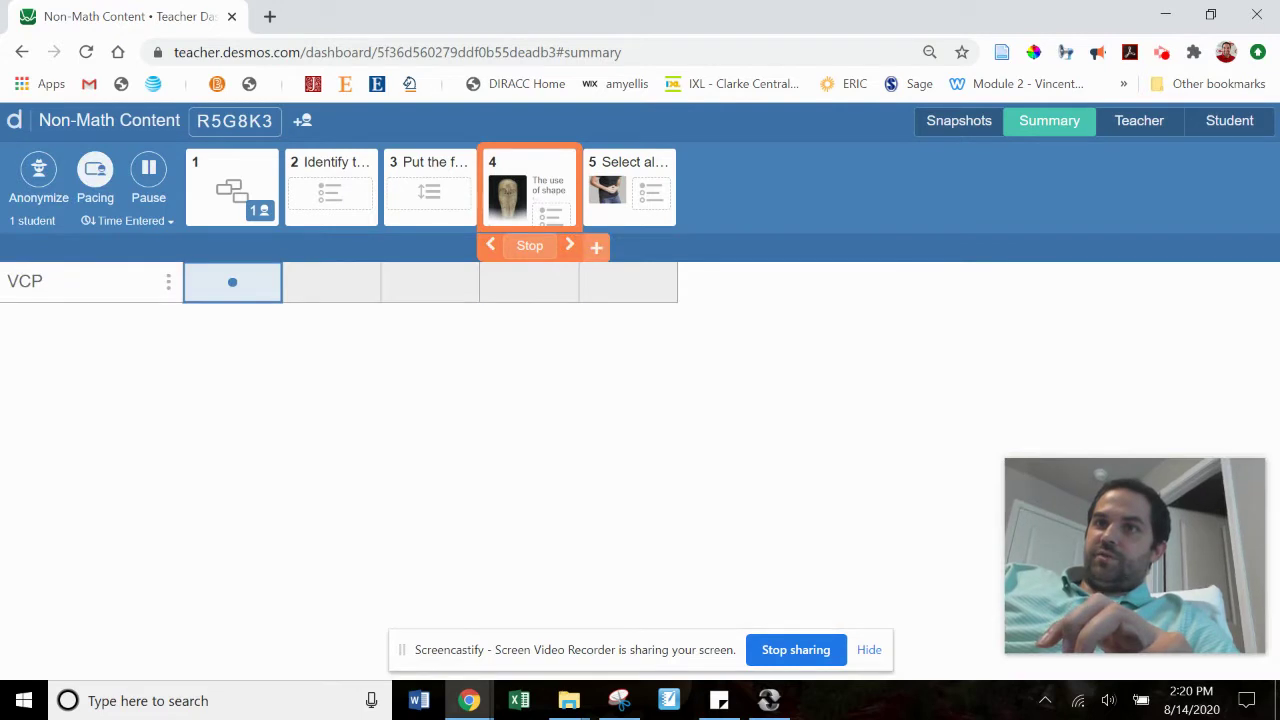
click(489, 250)
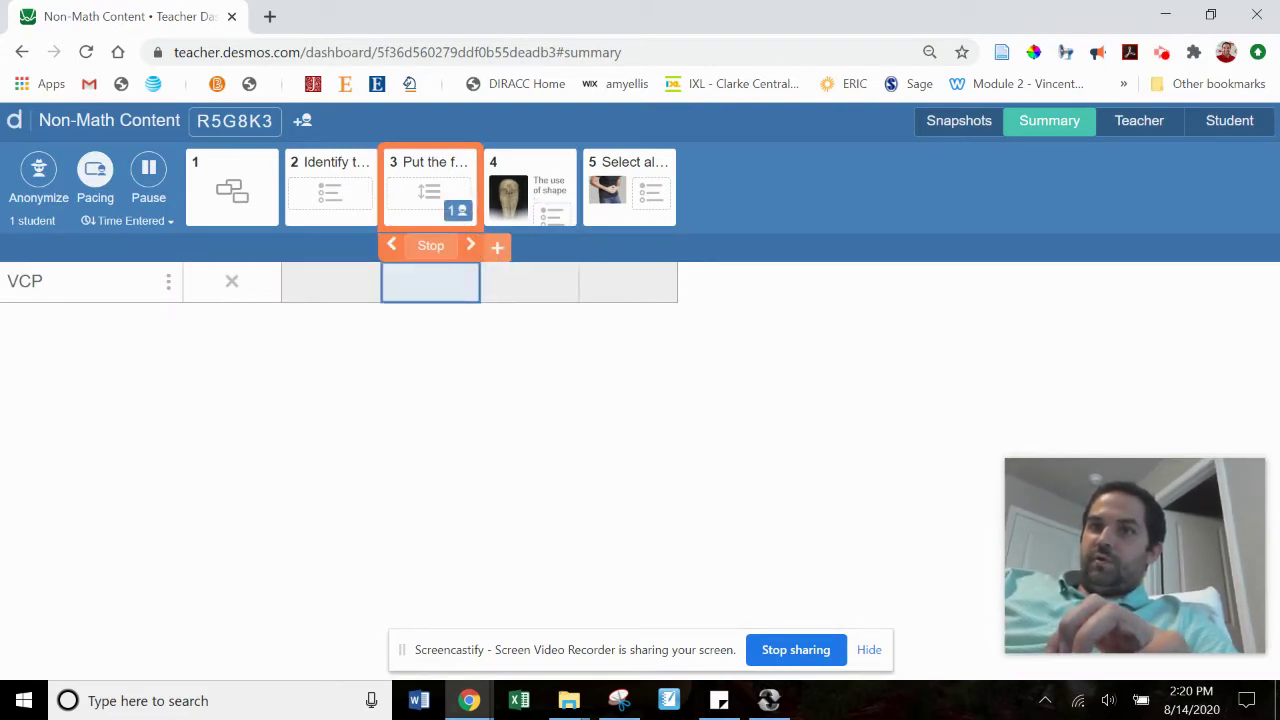
click(391, 246)
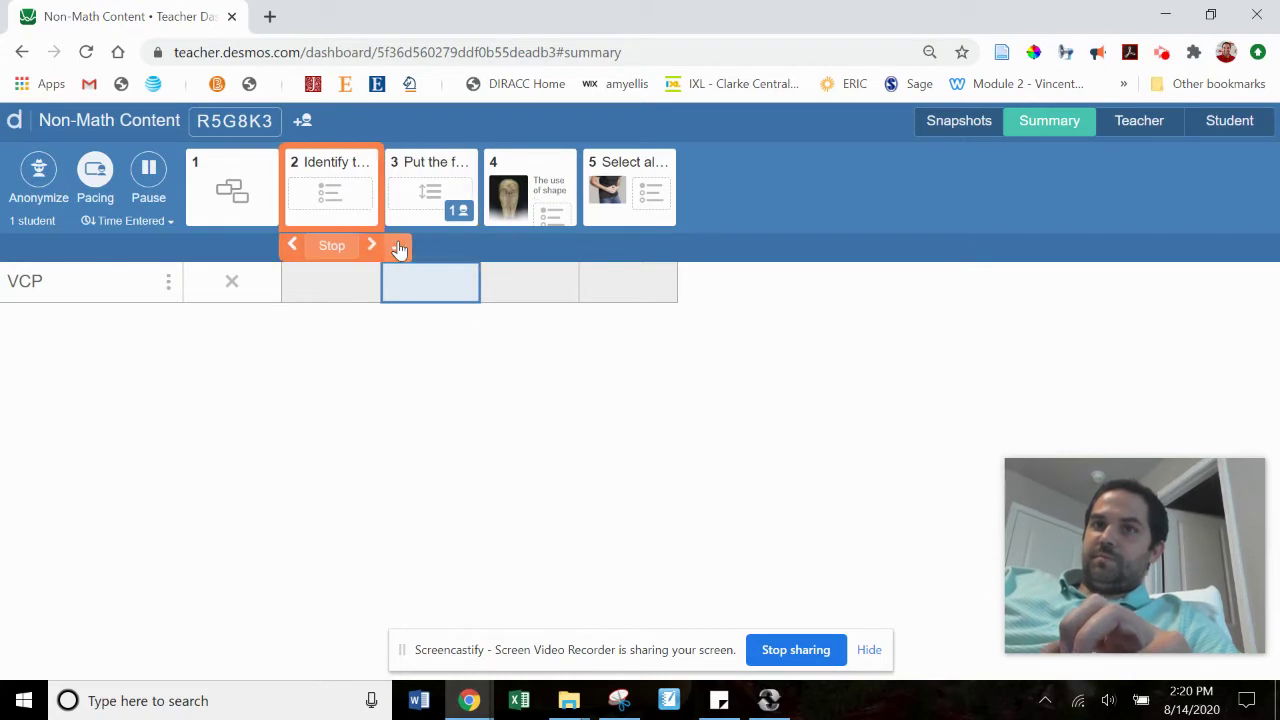
click(292, 246)
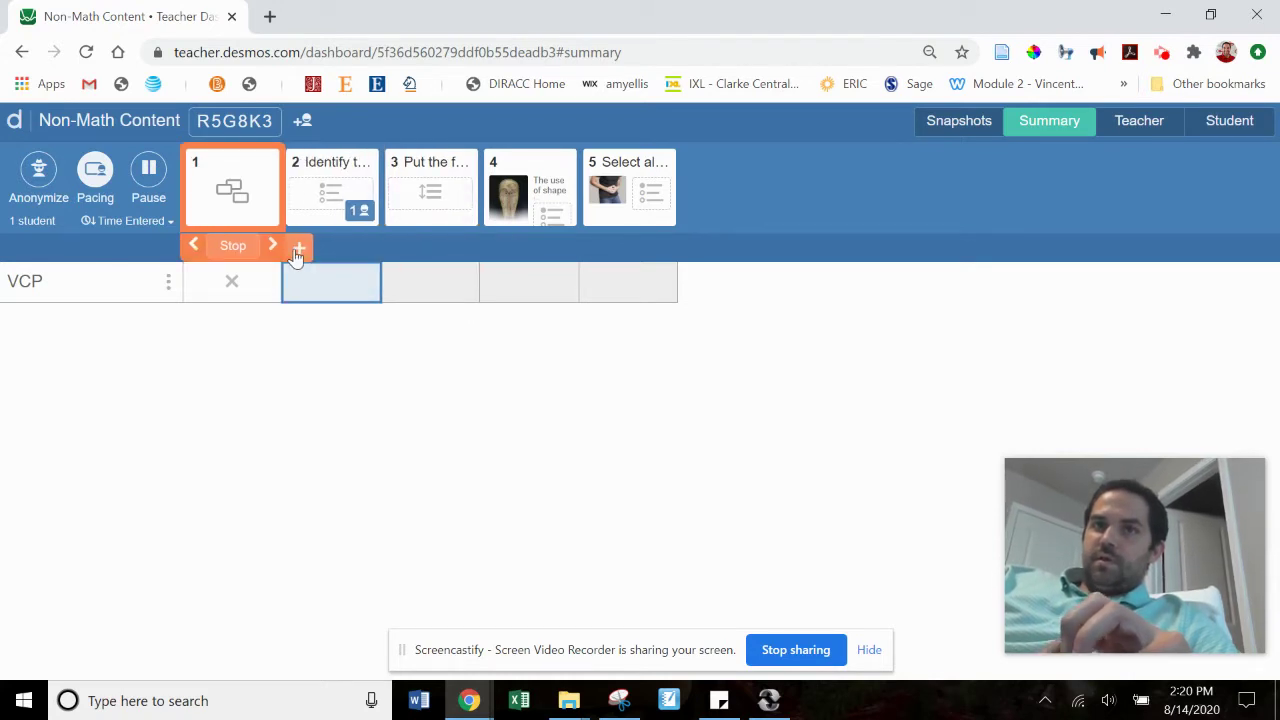
Step: Stop pacing from the Snapshots page and return to the Summary grid
click(936, 122)
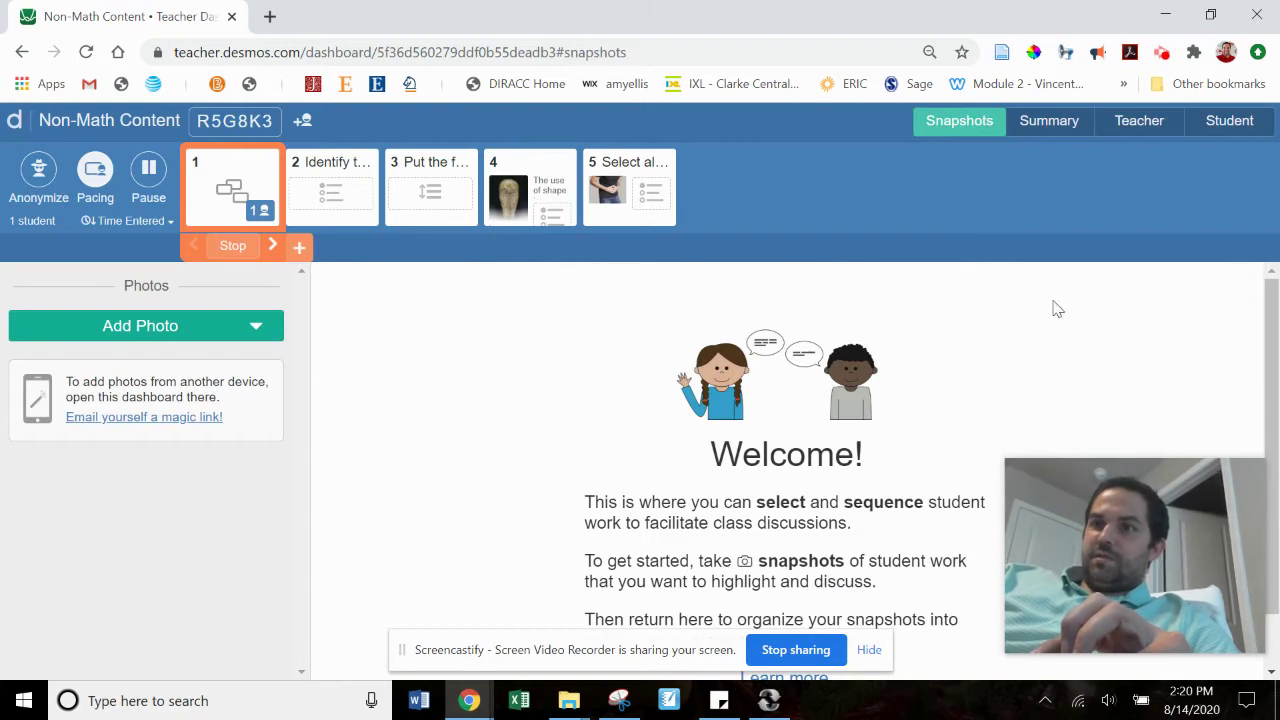
drag(1273, 432, 1273, 372)
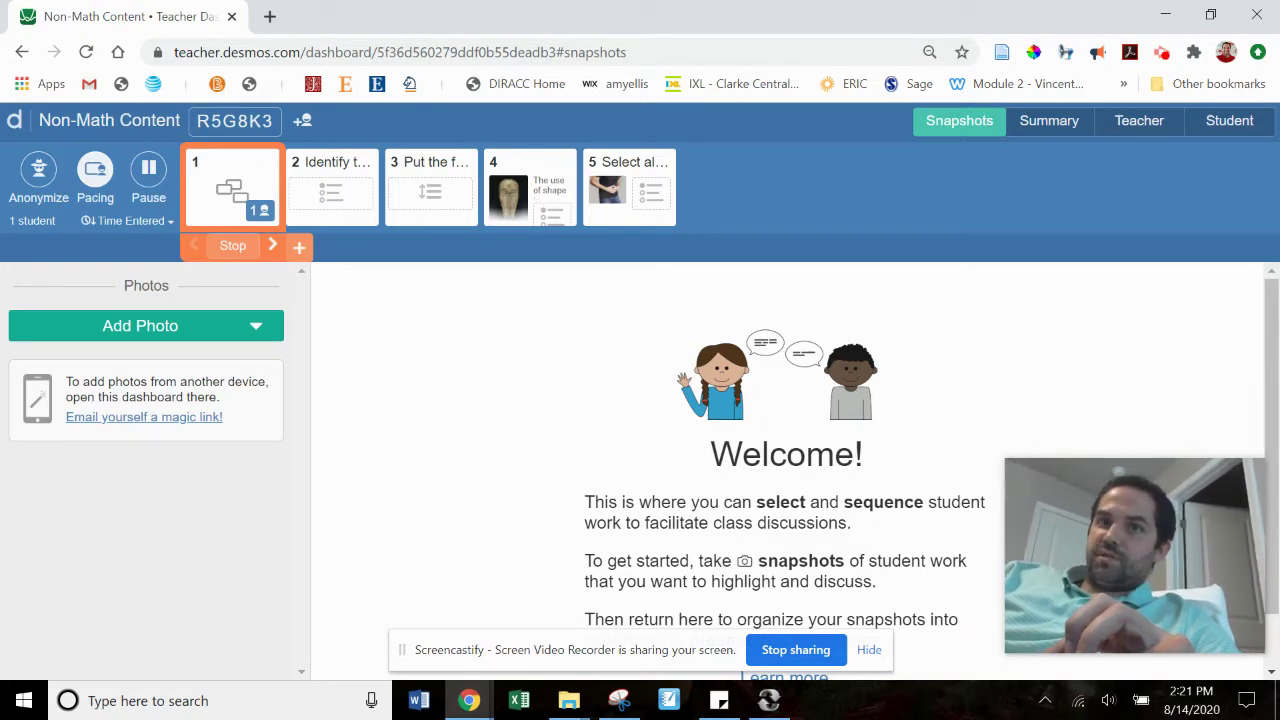
click(232, 245)
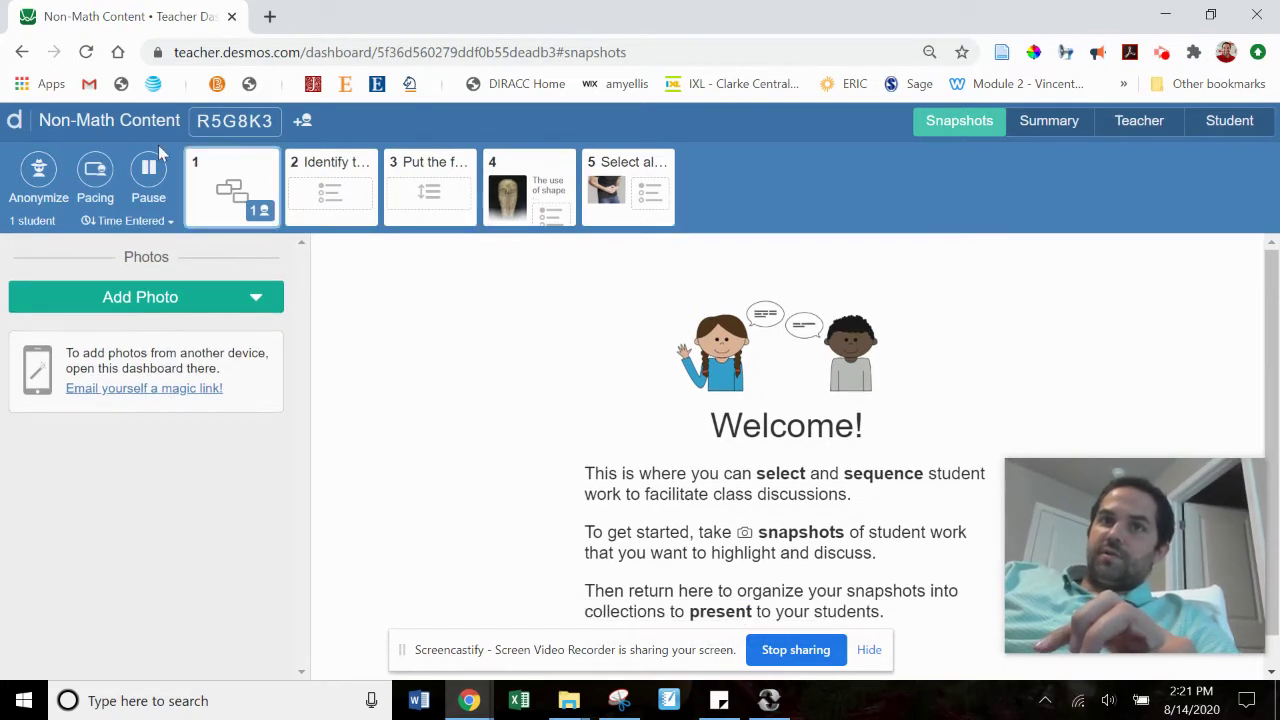
click(1058, 126)
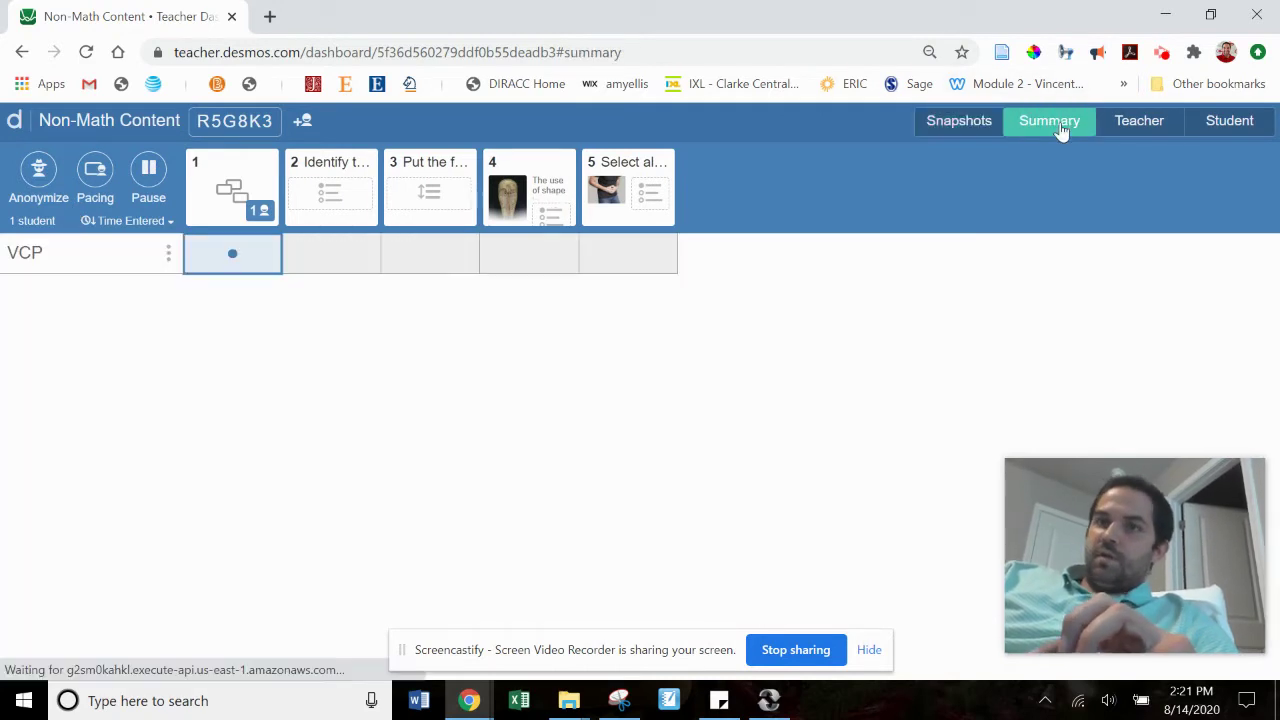
Step: View screen 1's teacher view, check the common incorrect groups Overview, then return to Responses
click(1139, 128)
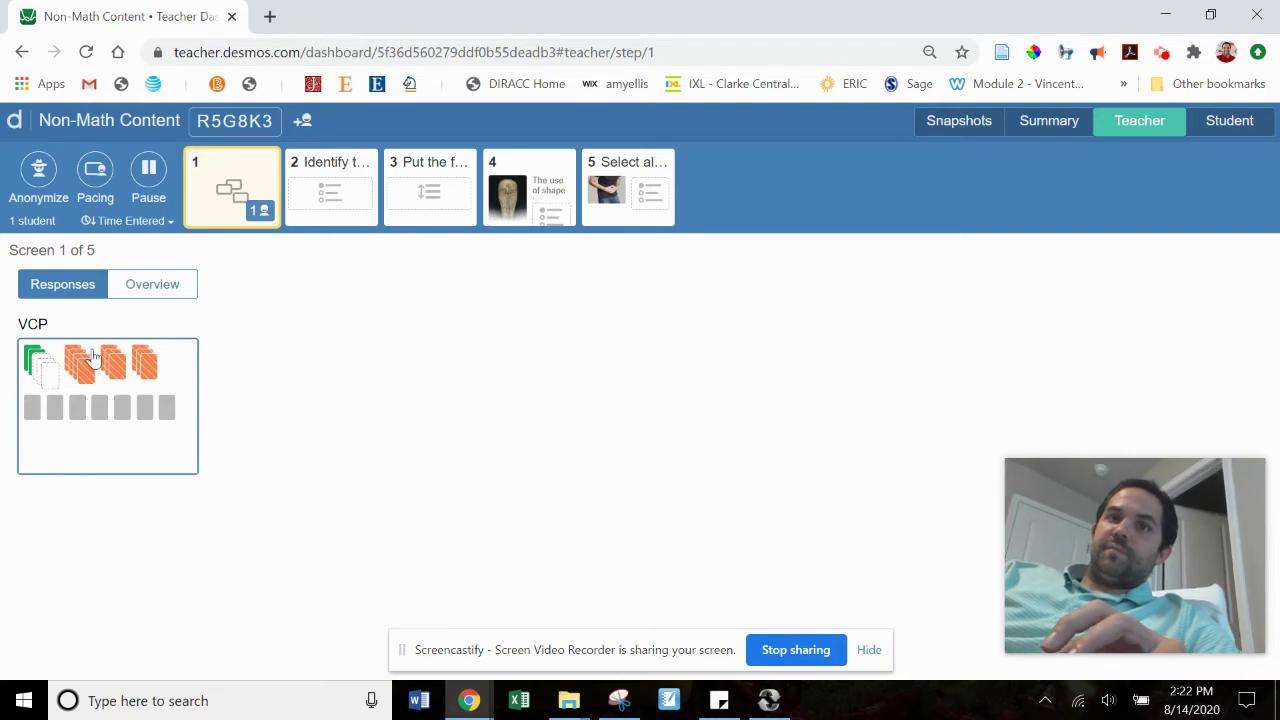
click(142, 298)
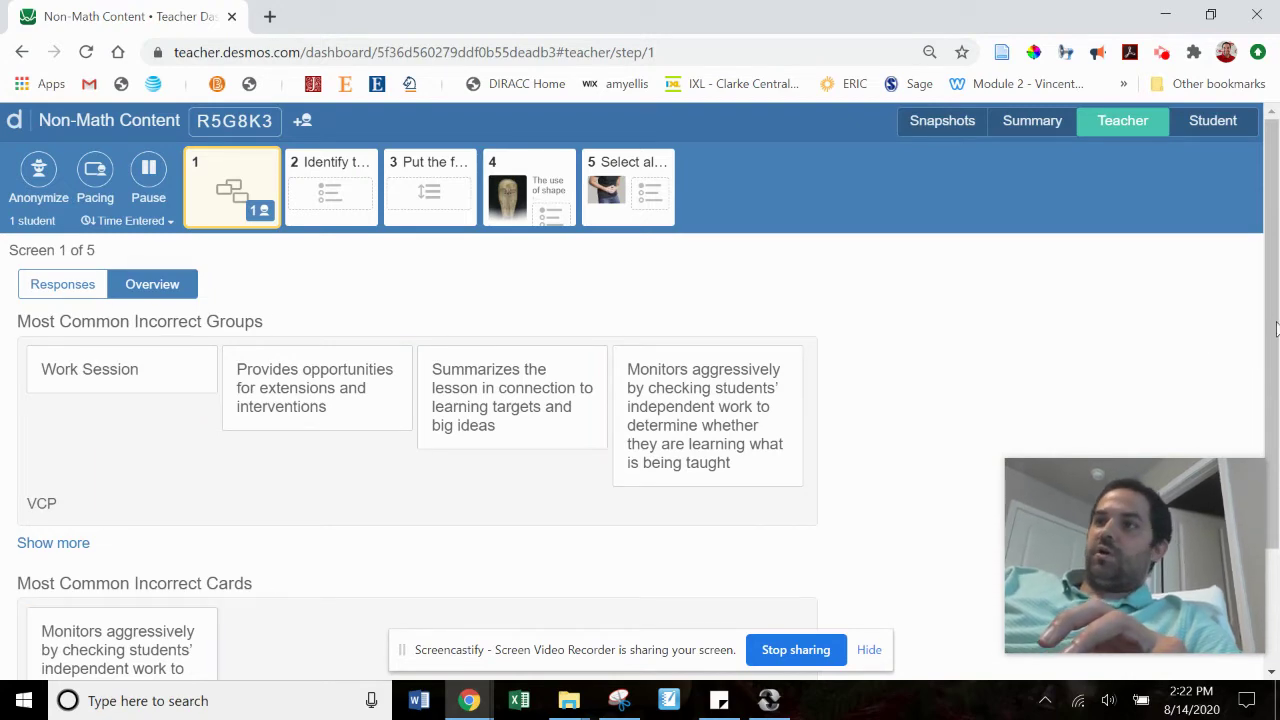
drag(1276, 329, 1265, 216)
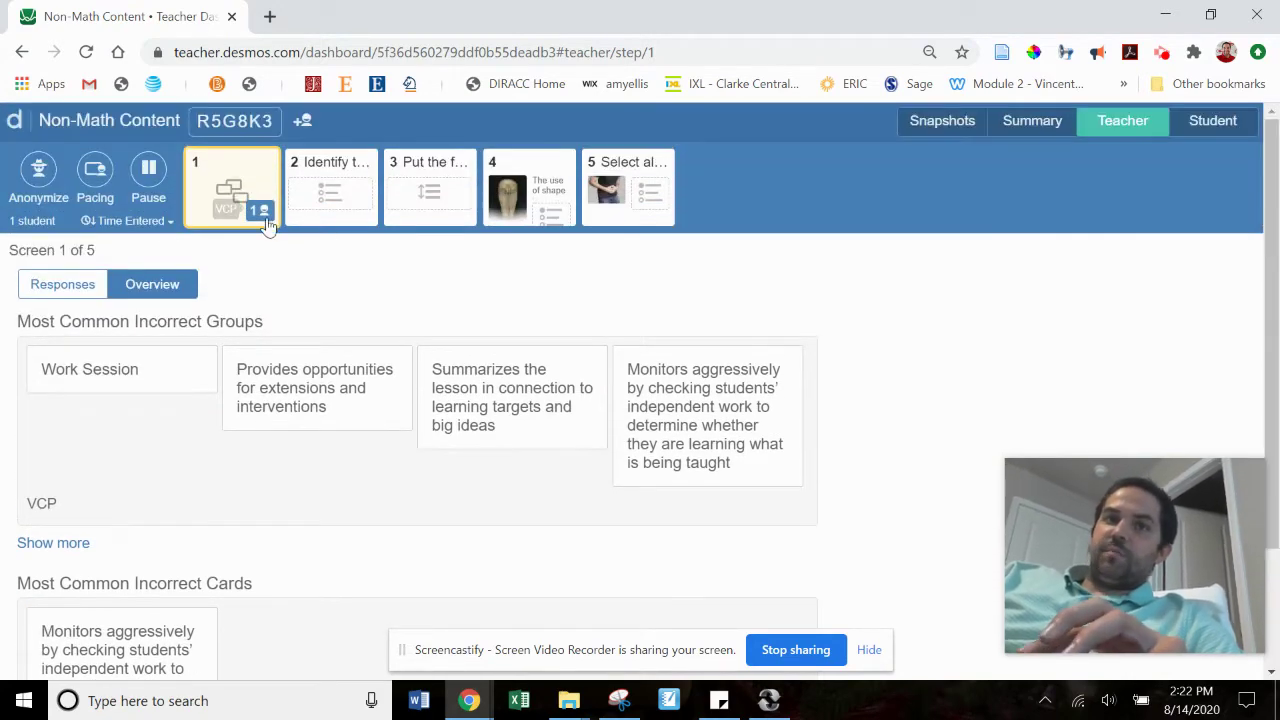
click(64, 286)
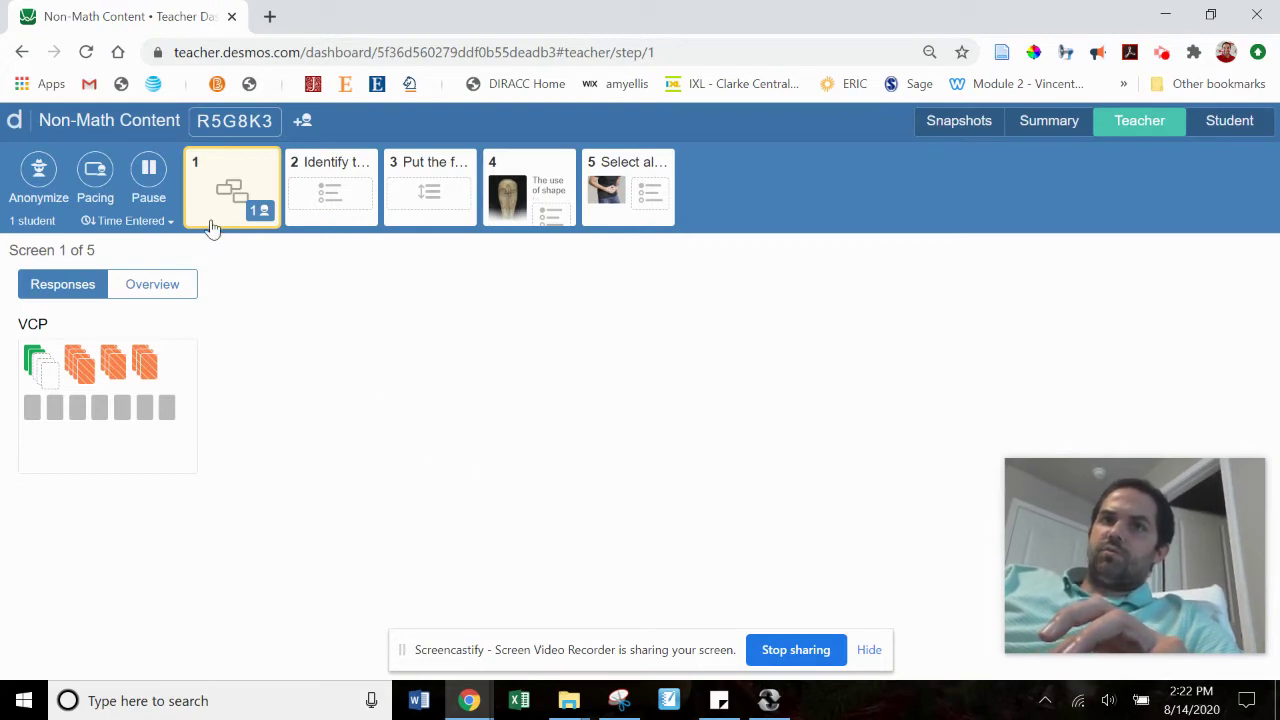
click(269, 16)
Step: Go to teacher.desmos.com and open Non-Math Content for editing from the Custom list
text(t)
key(Return)
text(eacher.desmos.com)
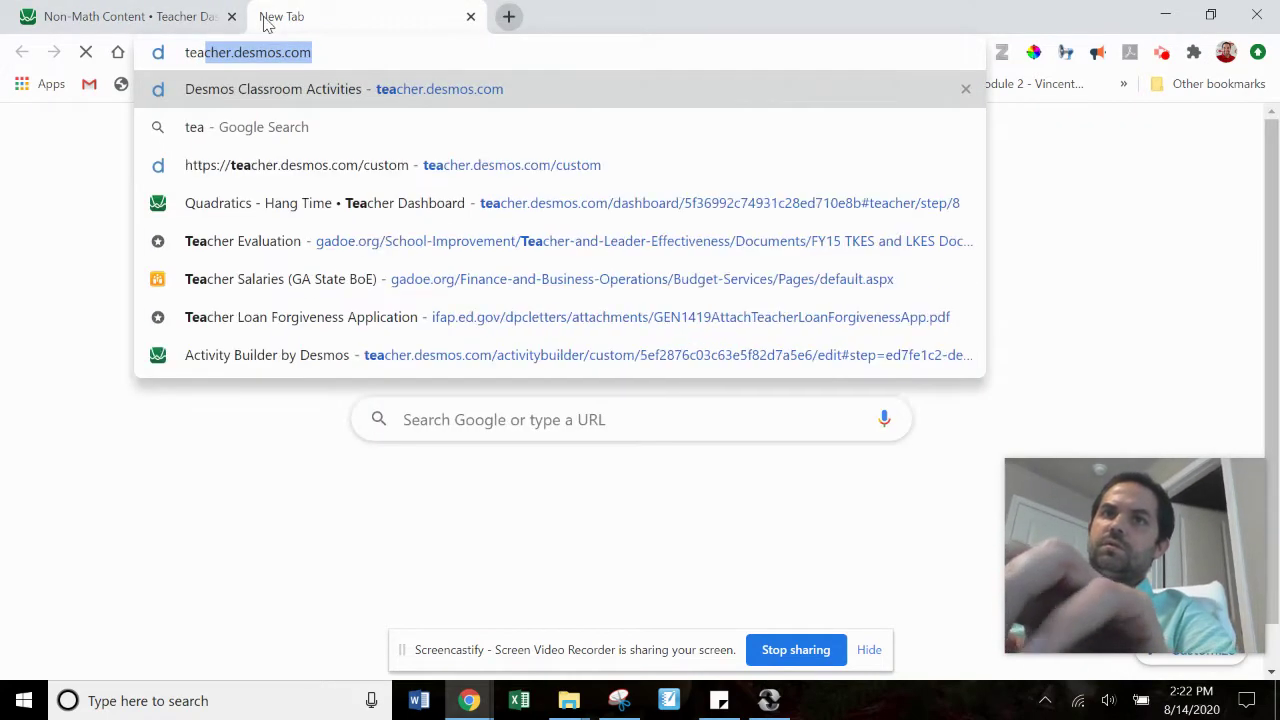
key(Return)
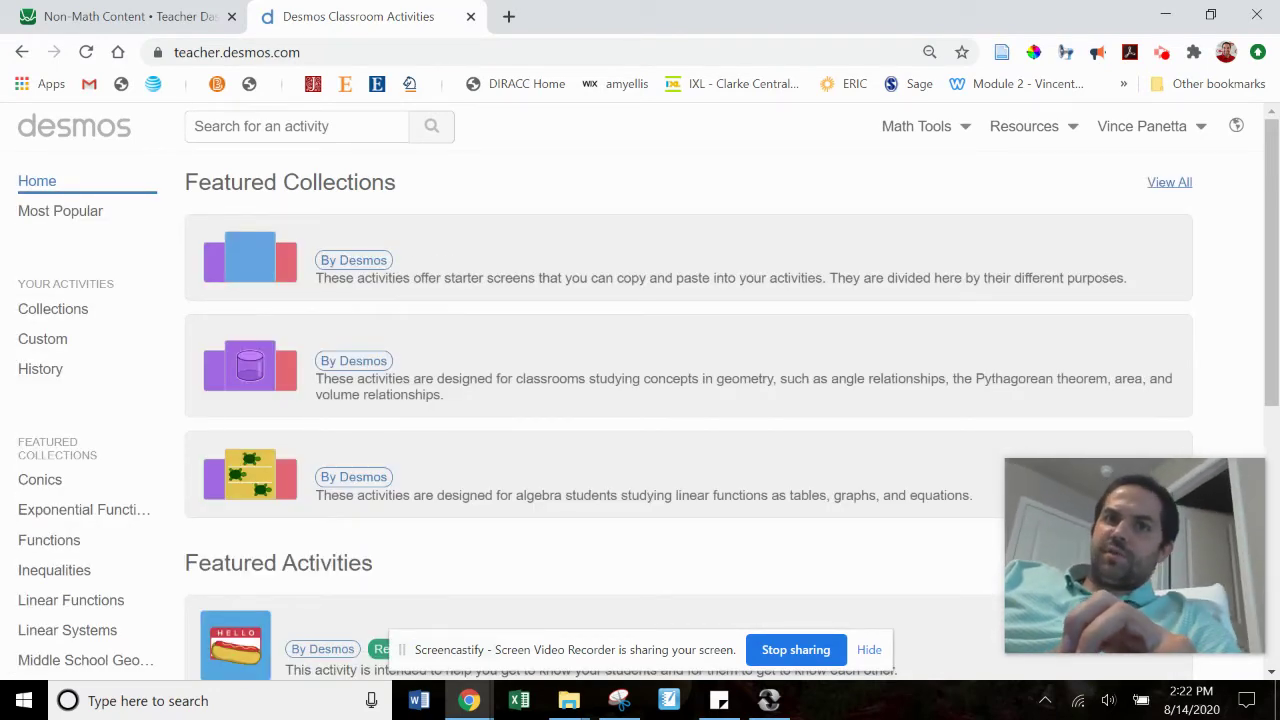
click(55, 341)
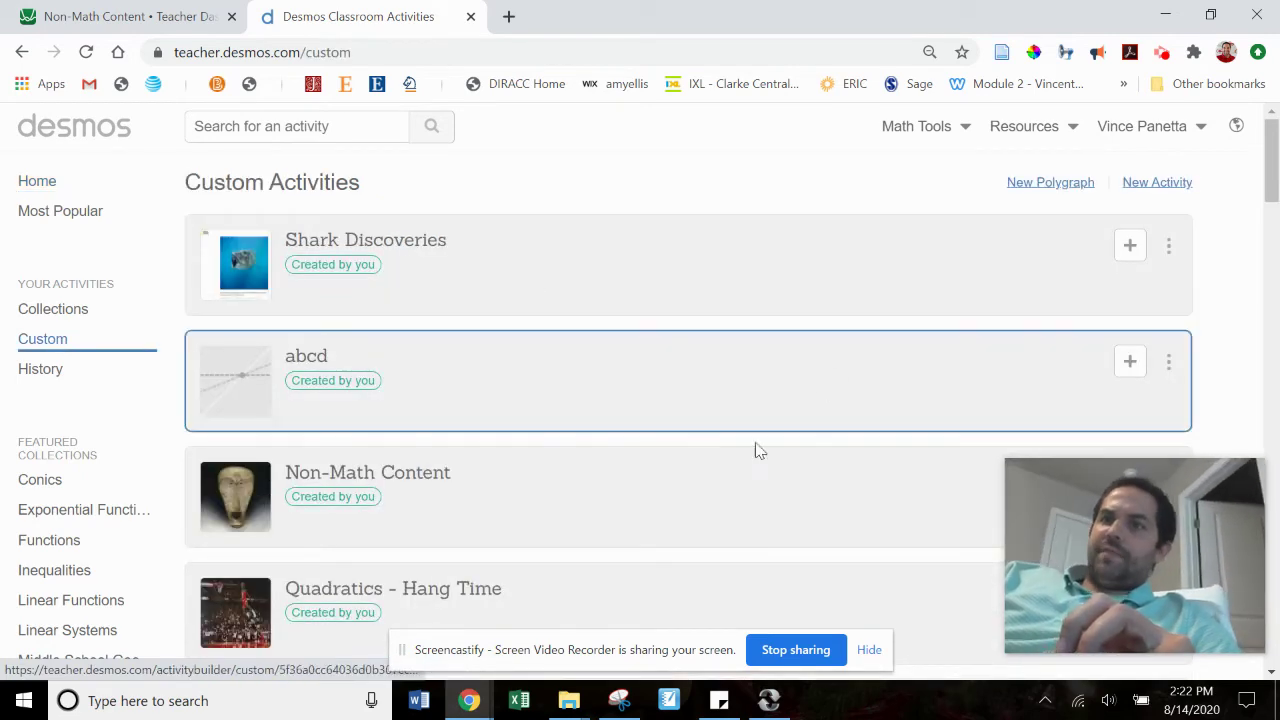
drag(1217, 486, 1122, 219)
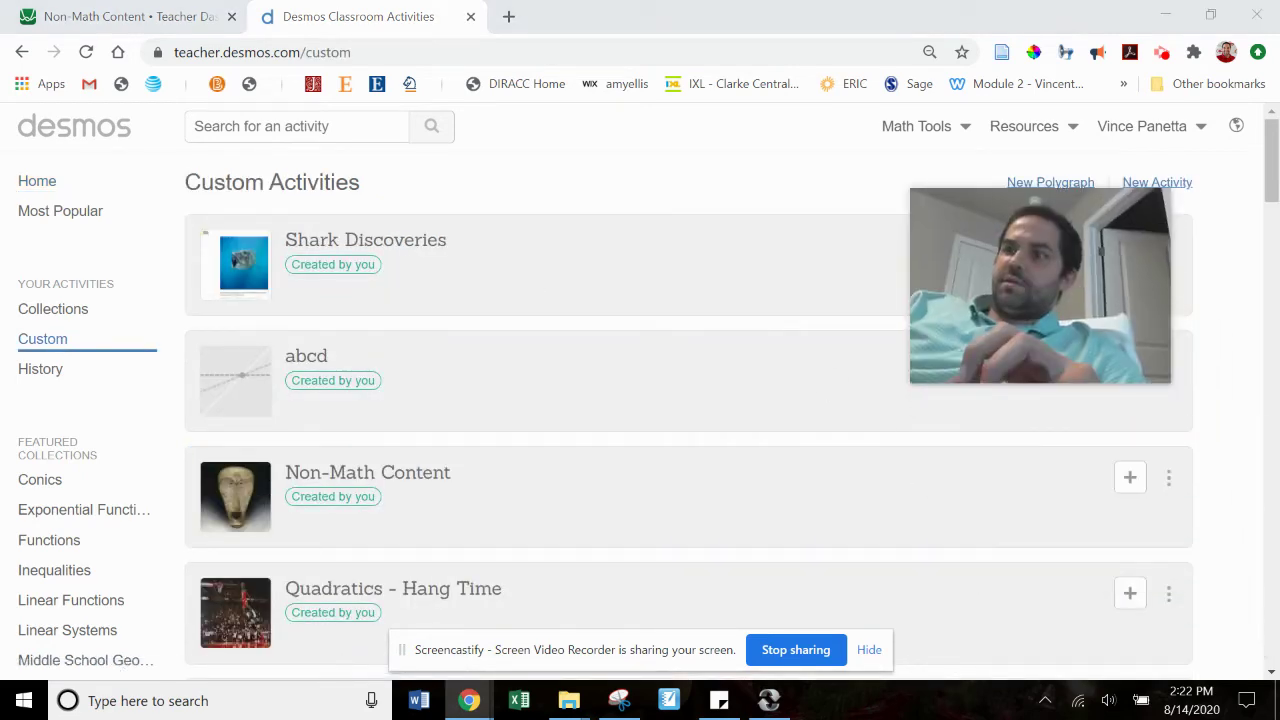
click(1168, 482)
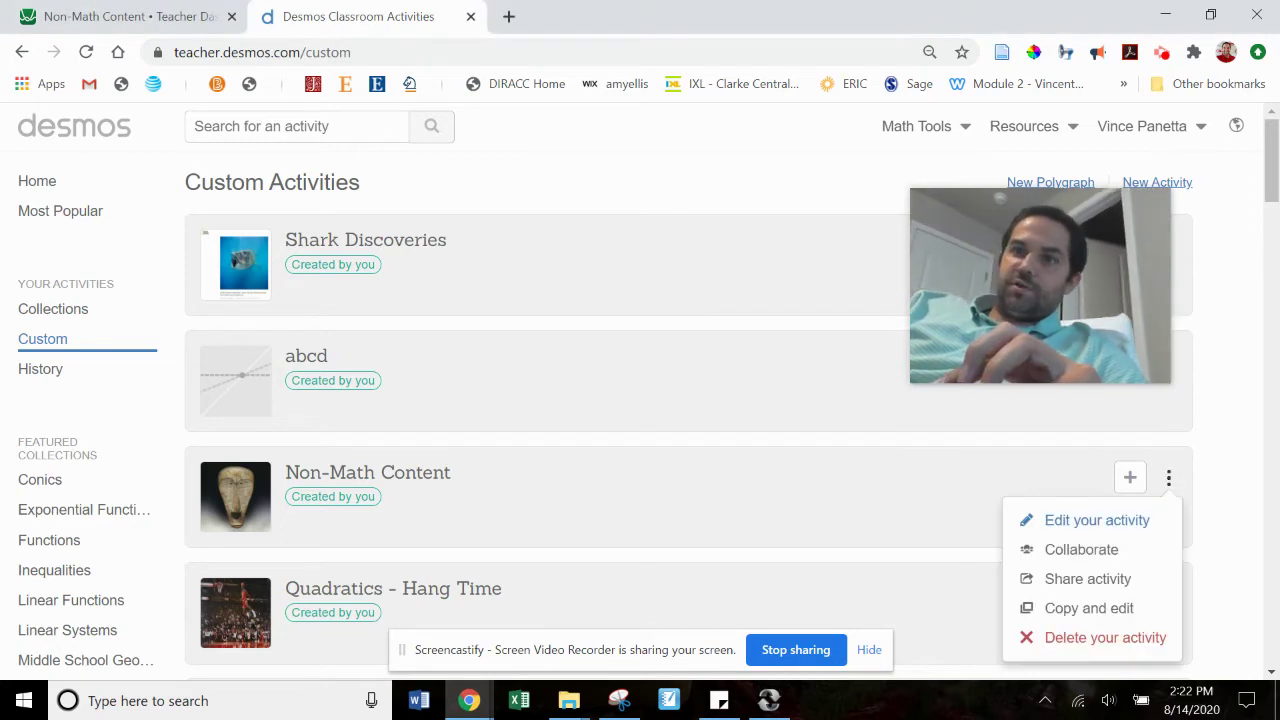
click(1068, 522)
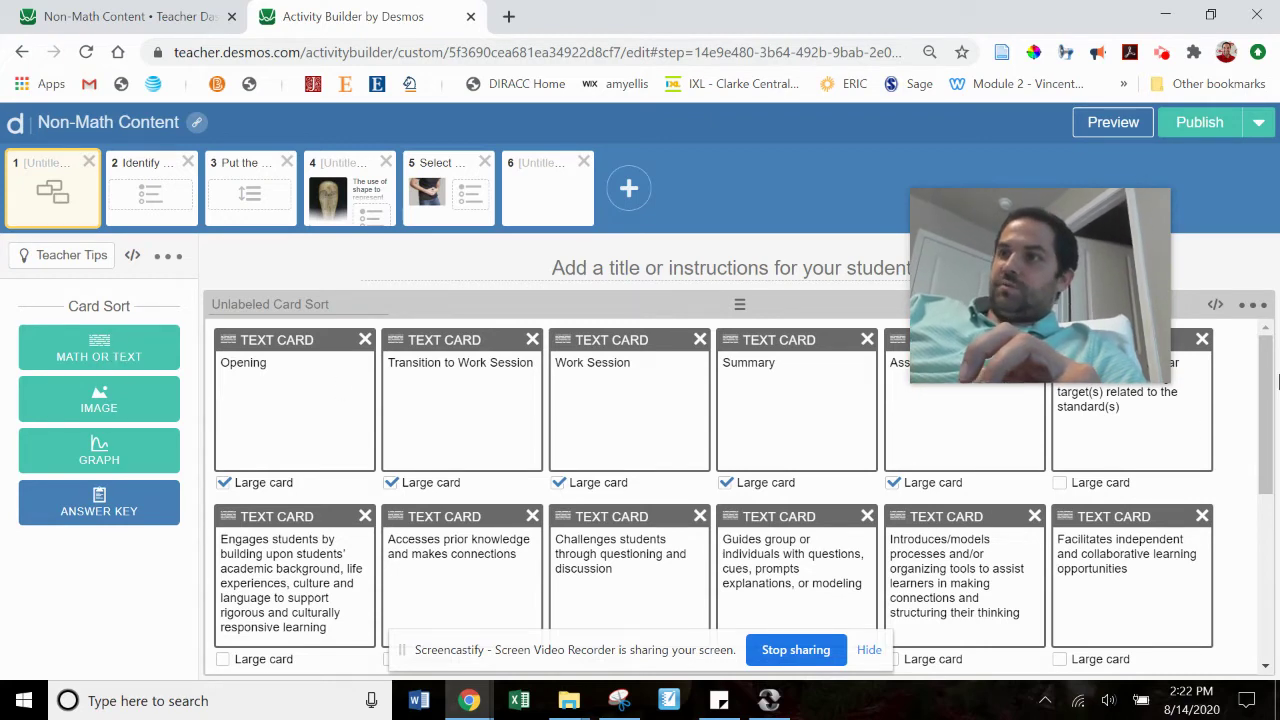
drag(1268, 404, 1257, 643)
click(535, 501)
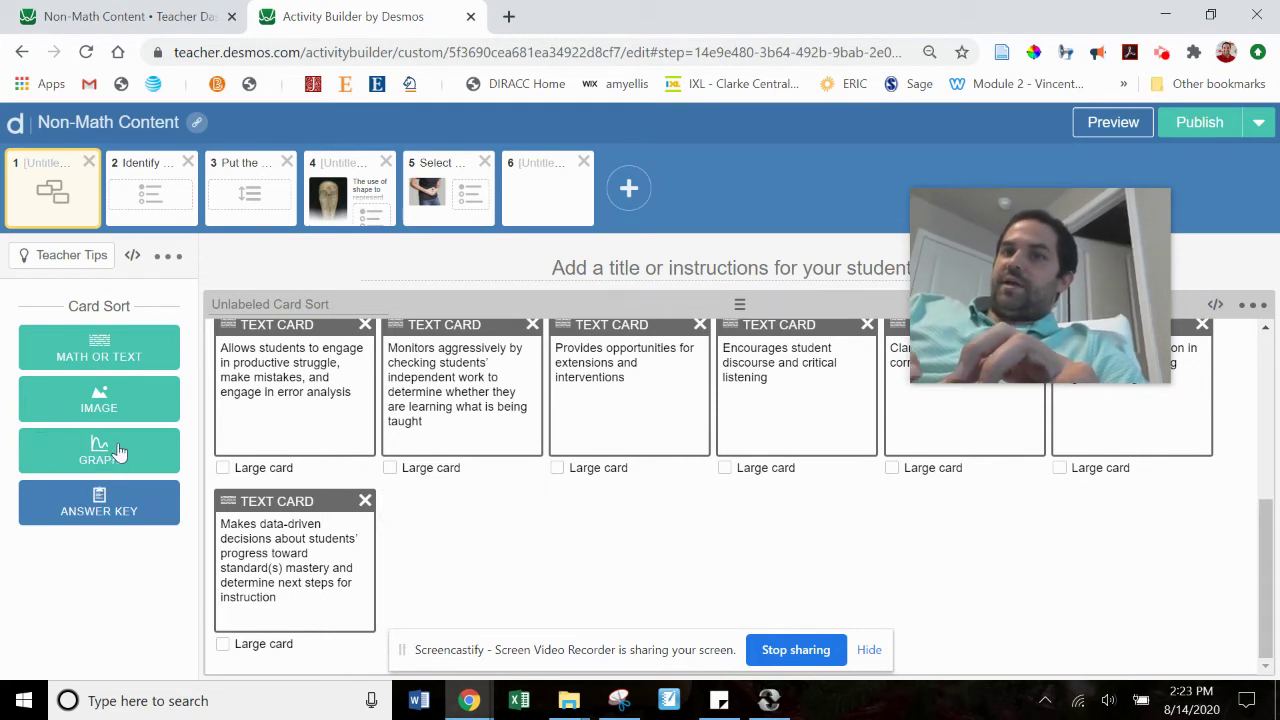
click(112, 410)
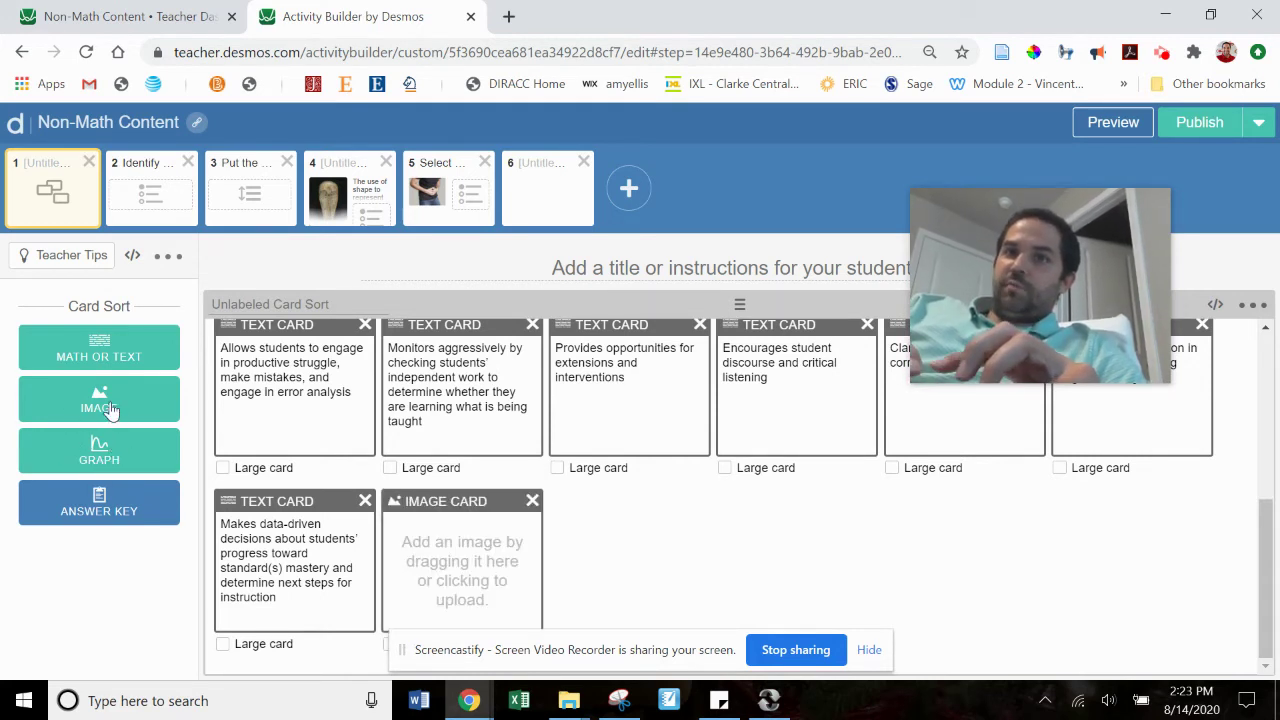
click(462, 580)
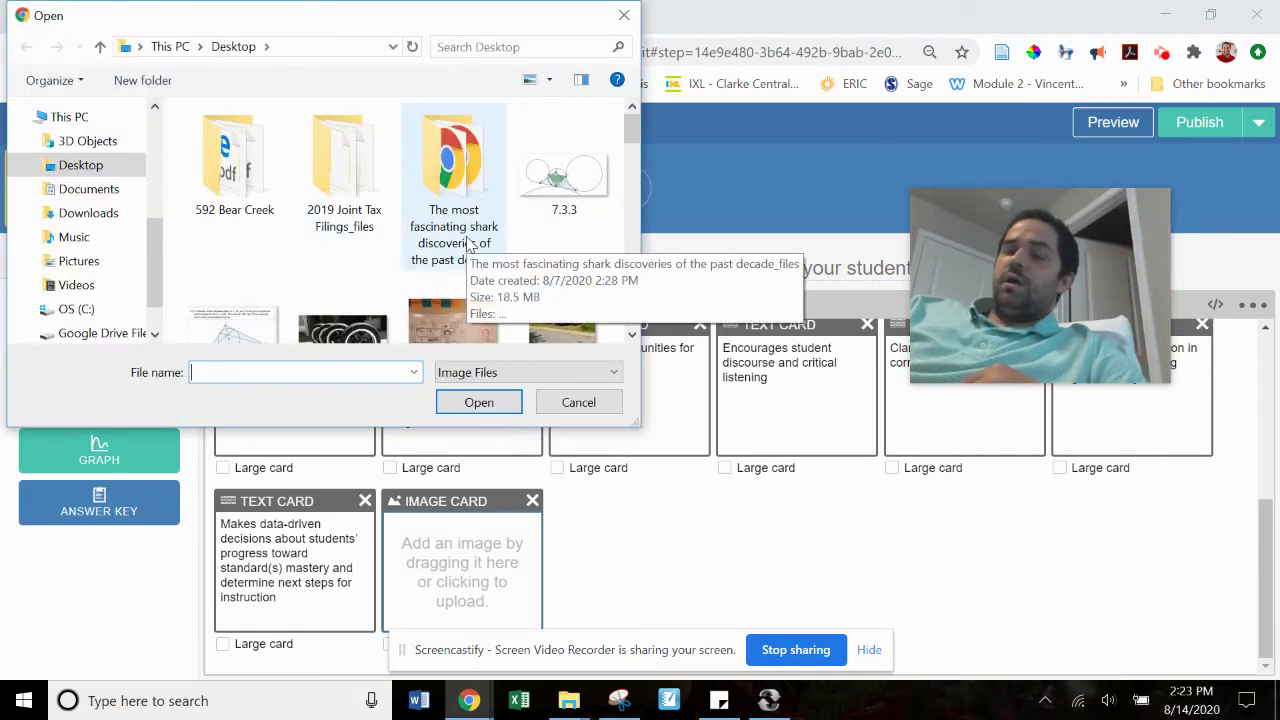
click(624, 15)
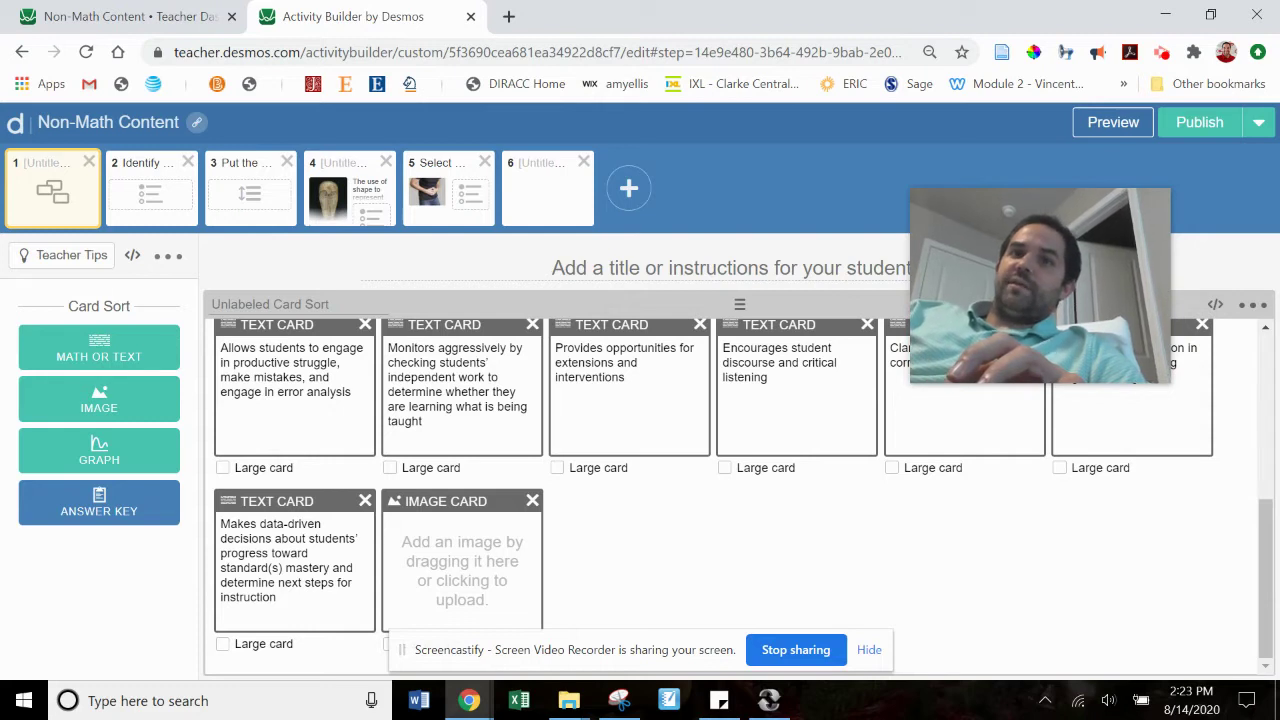
click(100, 352)
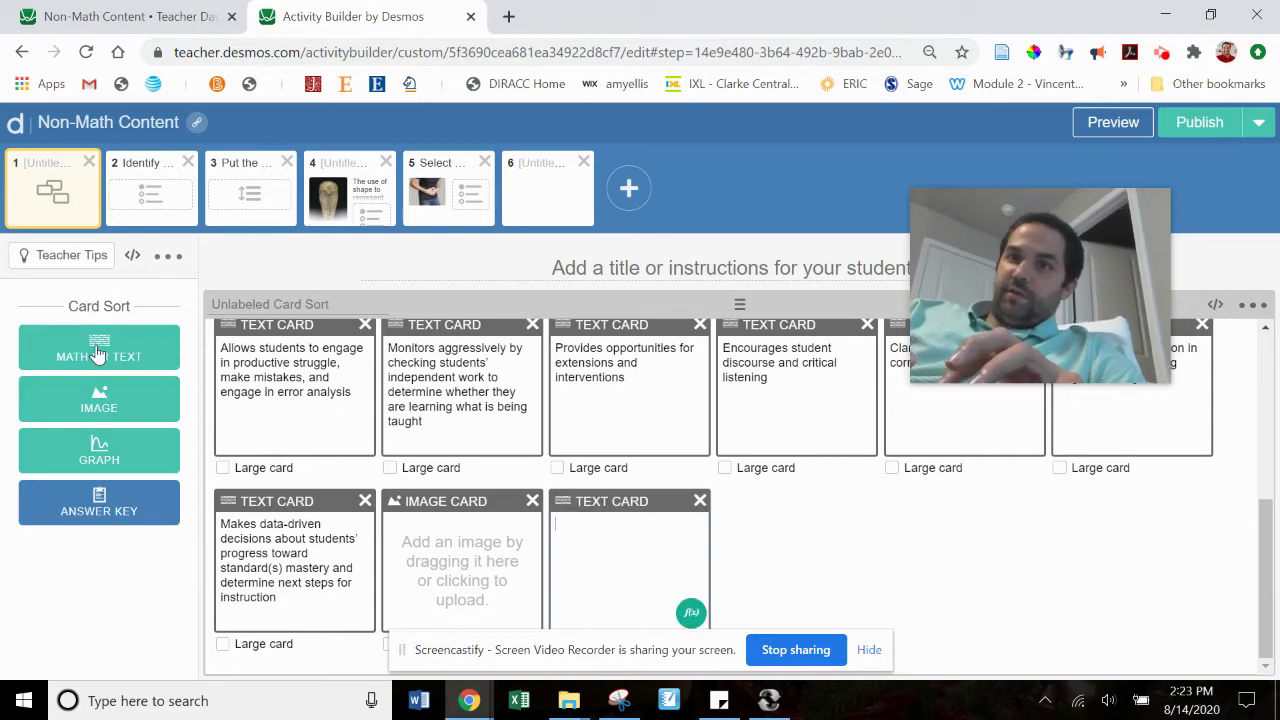
text(kadskfaldfkj)
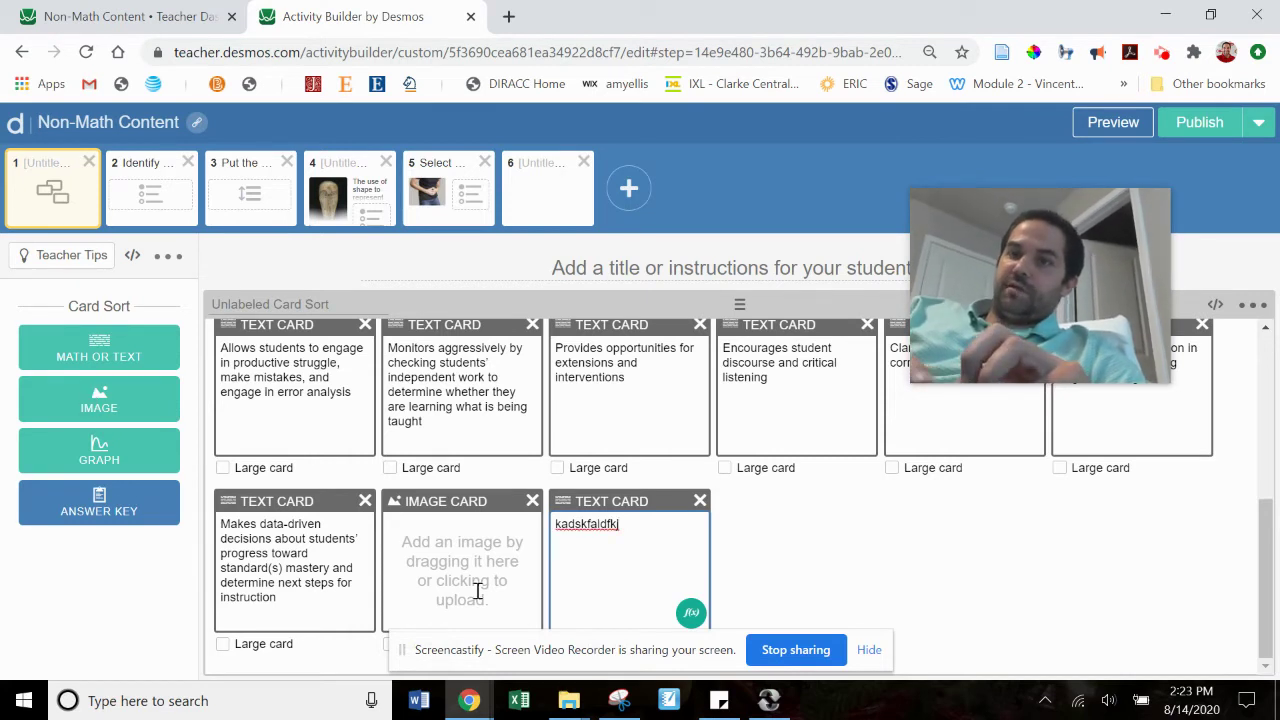
click(532, 501)
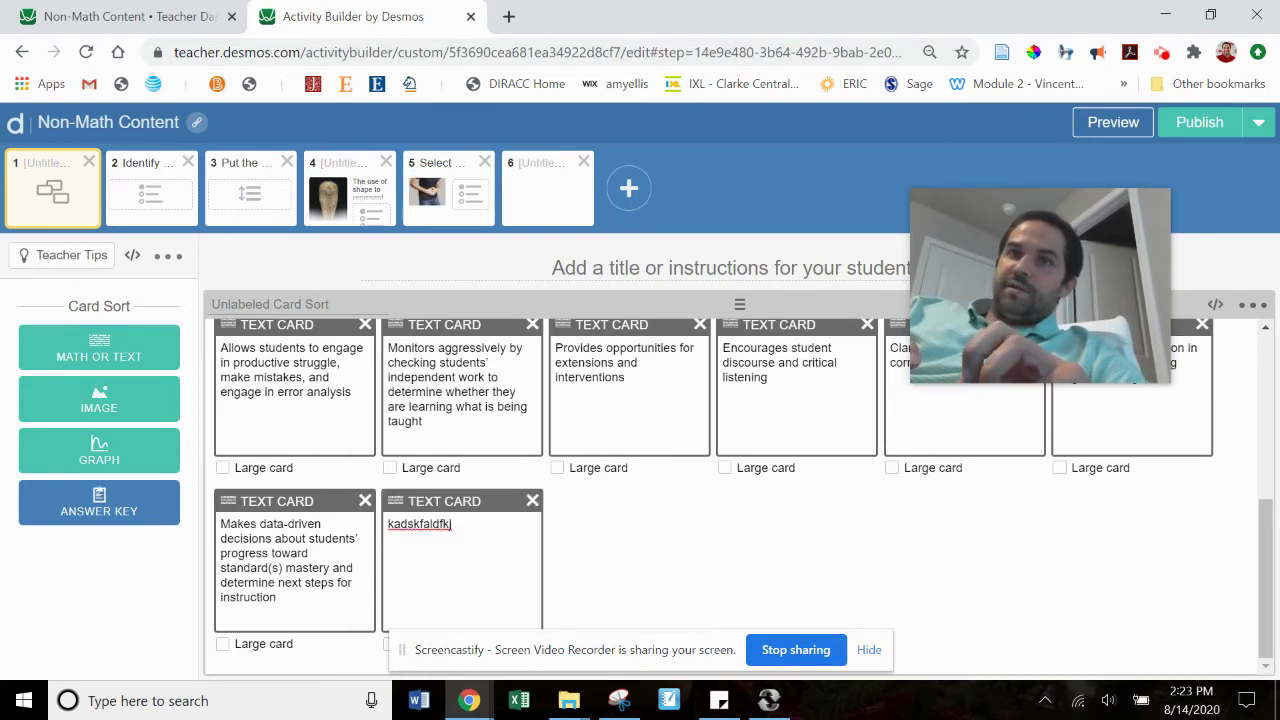
click(532, 501)
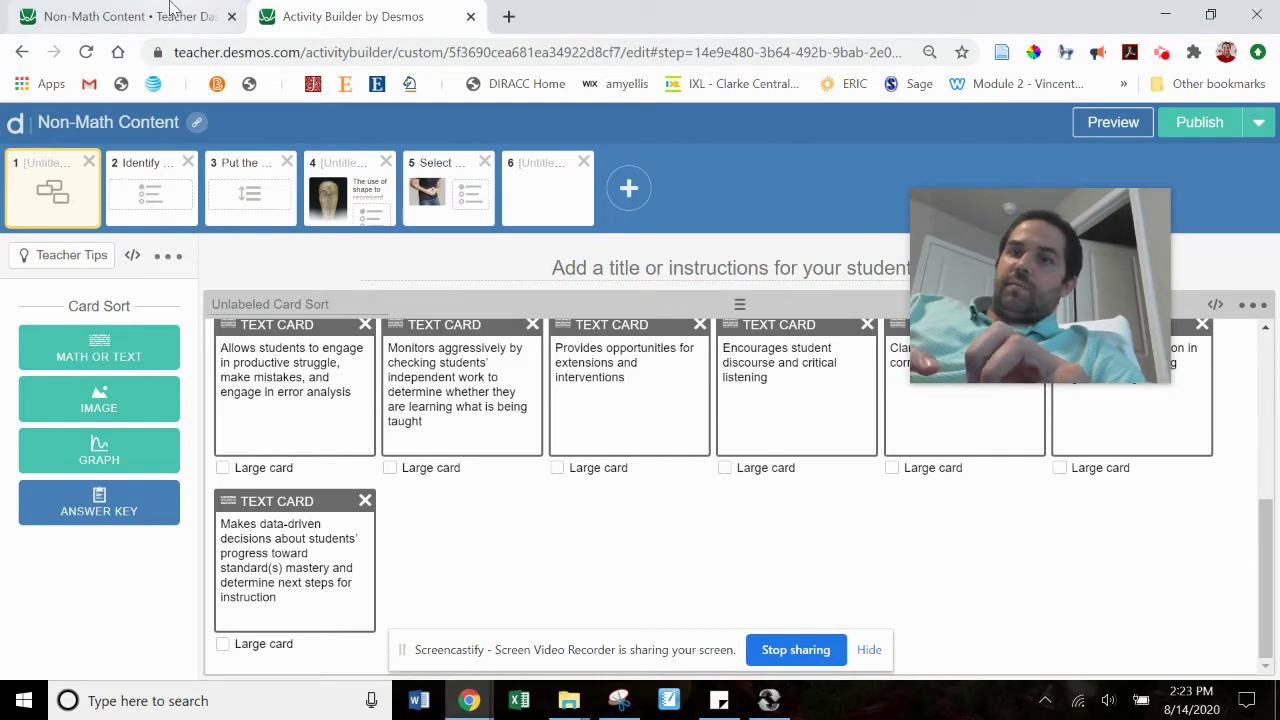
mouse_move(469, 700)
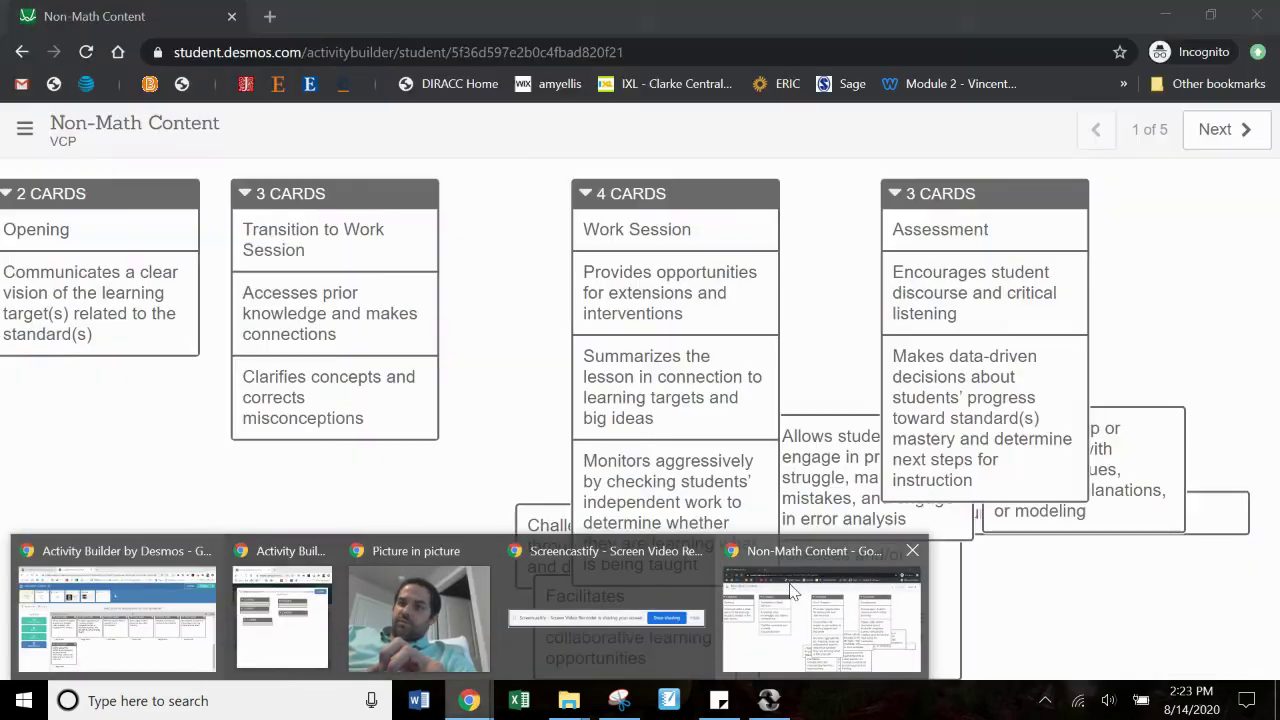
Step: On screen 2, pick the runner for CORRER and share 'This is a picture of a man running'
click(792, 590)
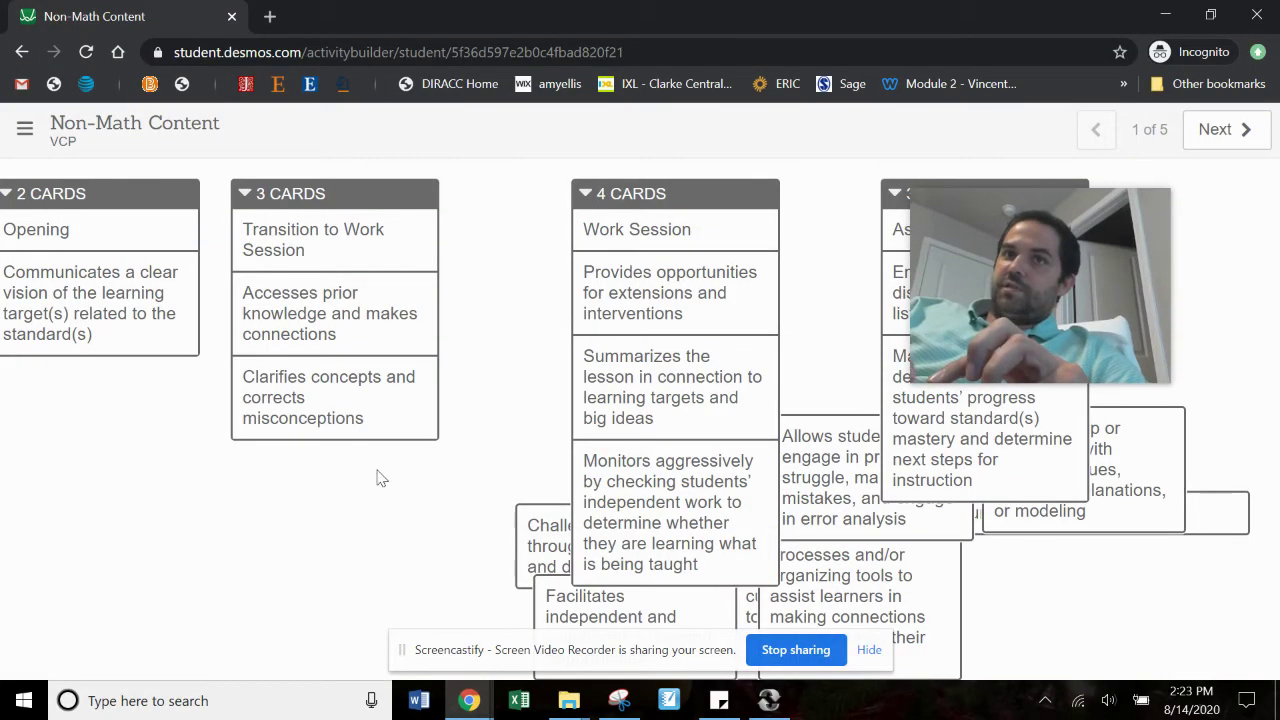
click(1222, 130)
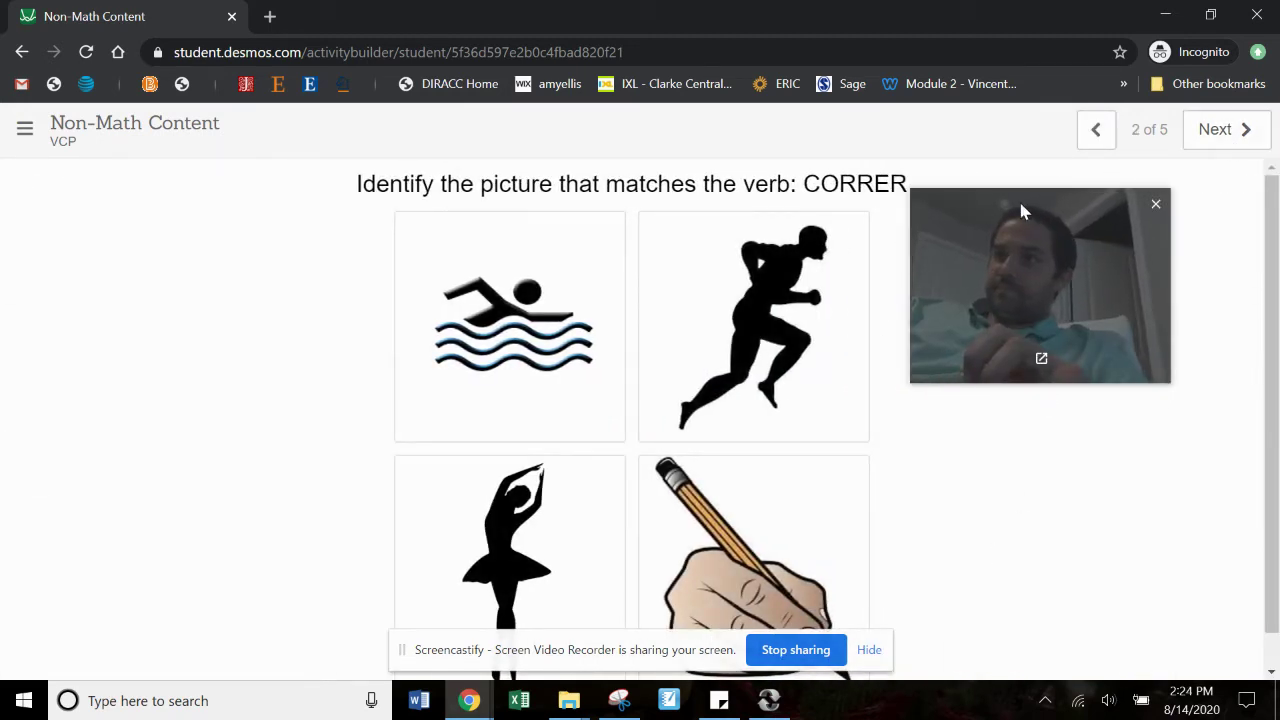
drag(1018, 198, 1051, 211)
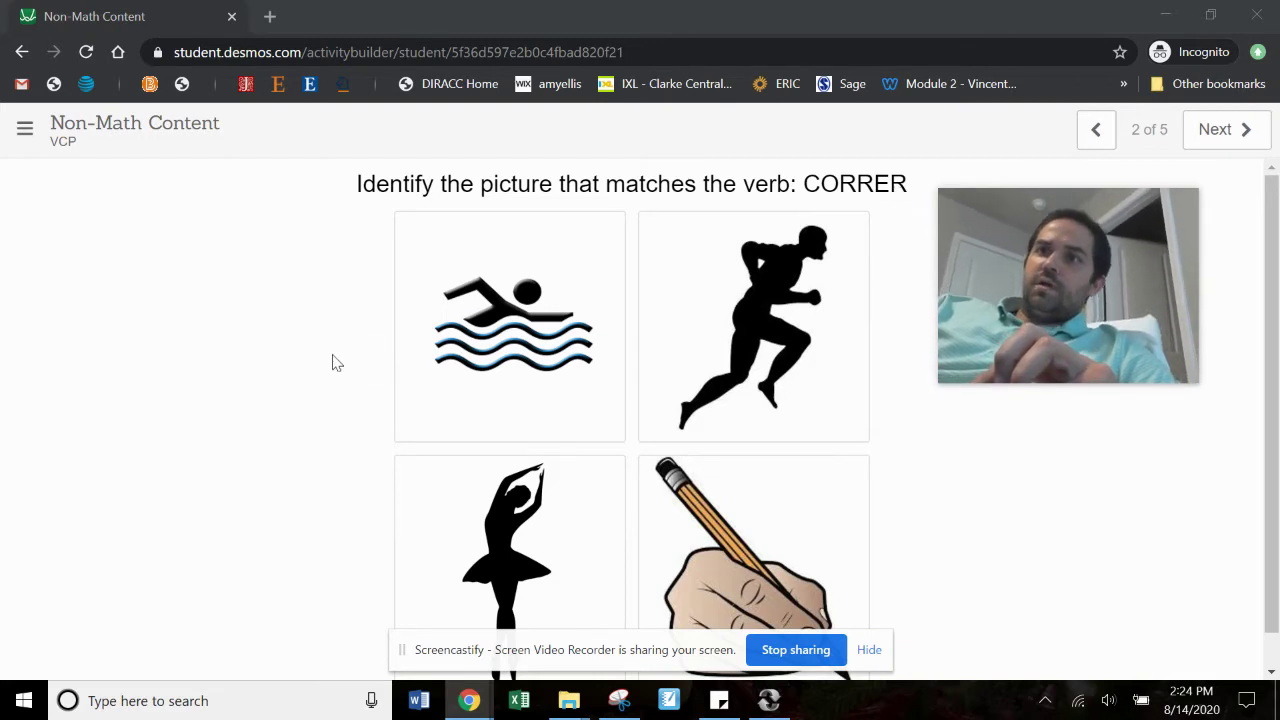
click(760, 330)
scroll(790, 450, down, 3)
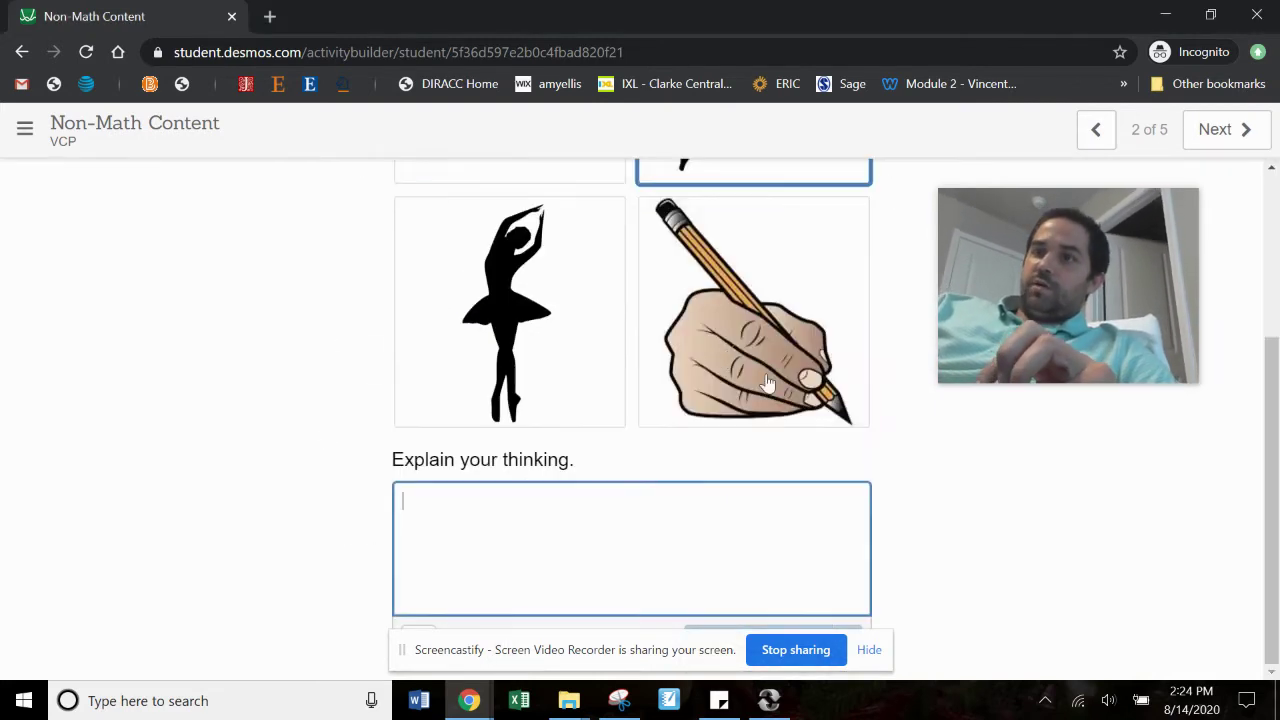
click(810, 568)
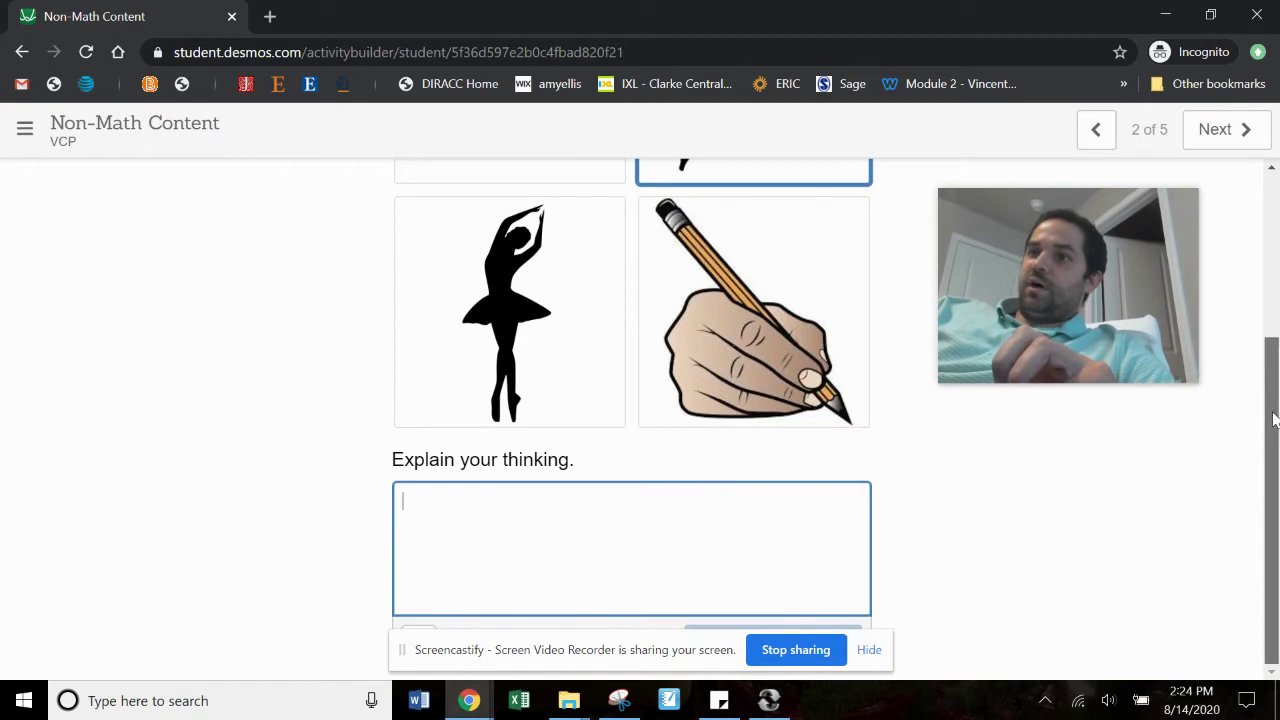
scroll(1268, 420, up, 2)
scroll(1268, 420, down, 2)
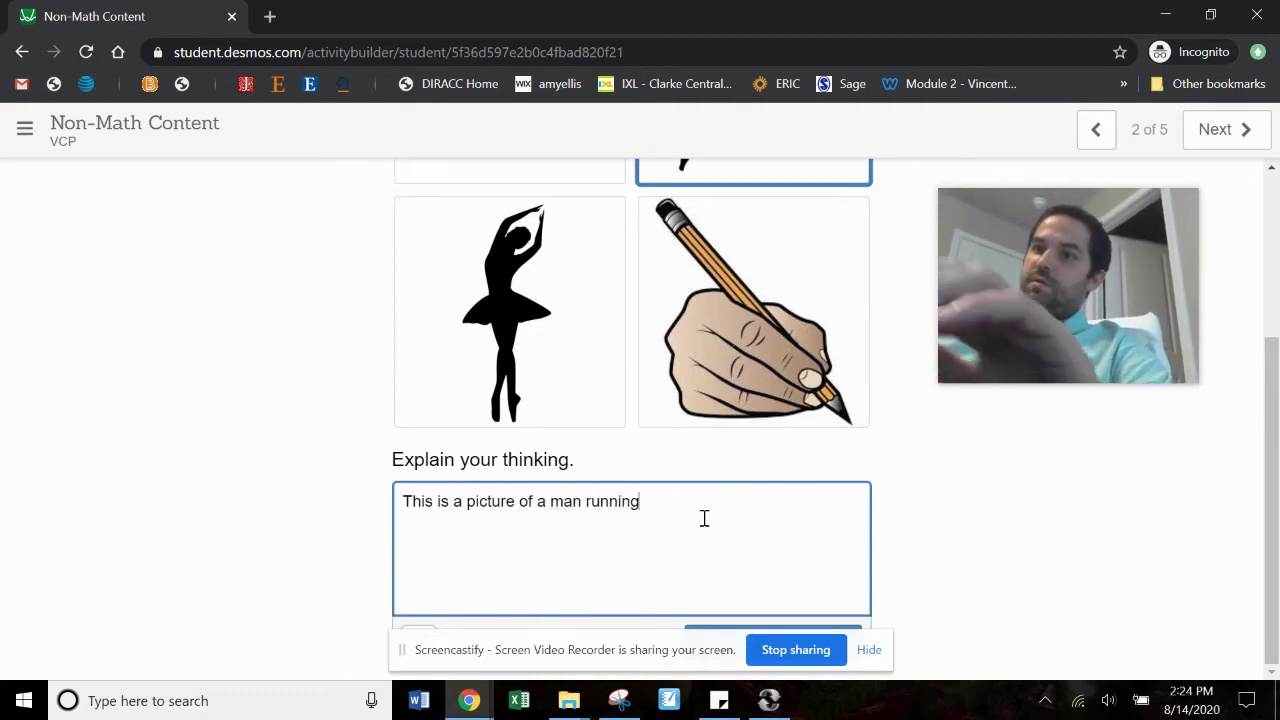
click(864, 656)
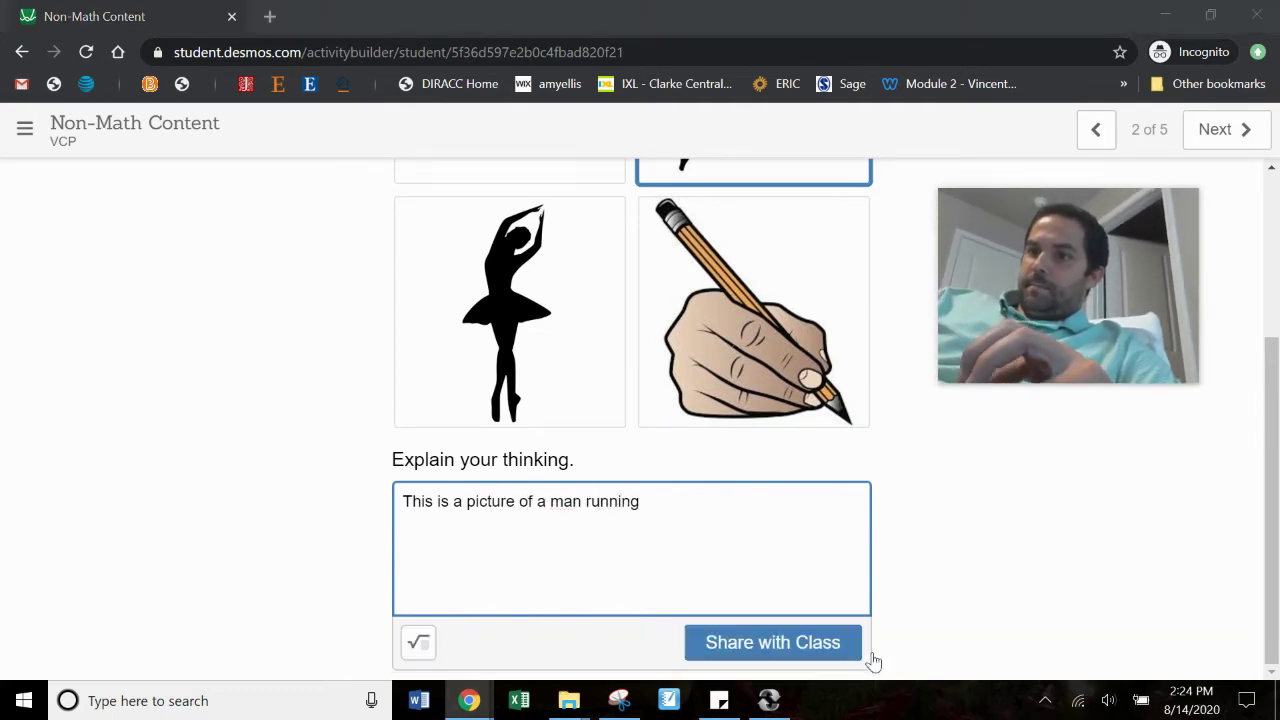
click(791, 643)
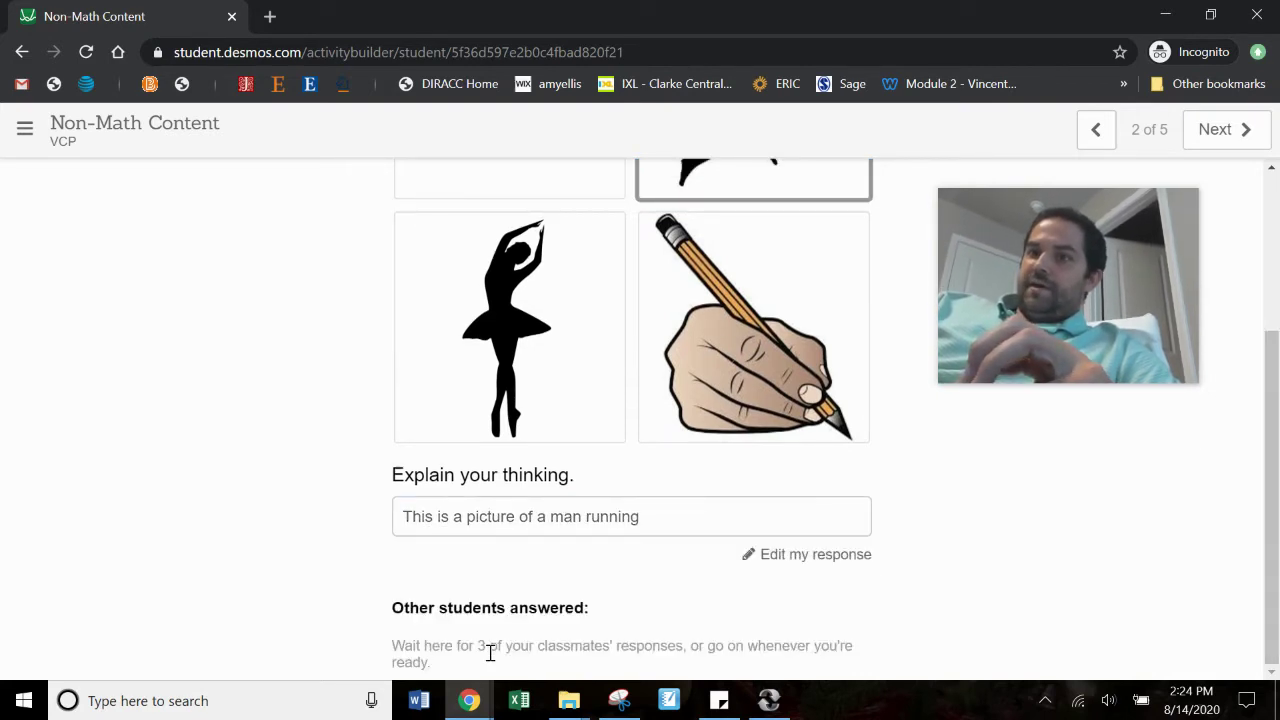
mouse_move(469, 700)
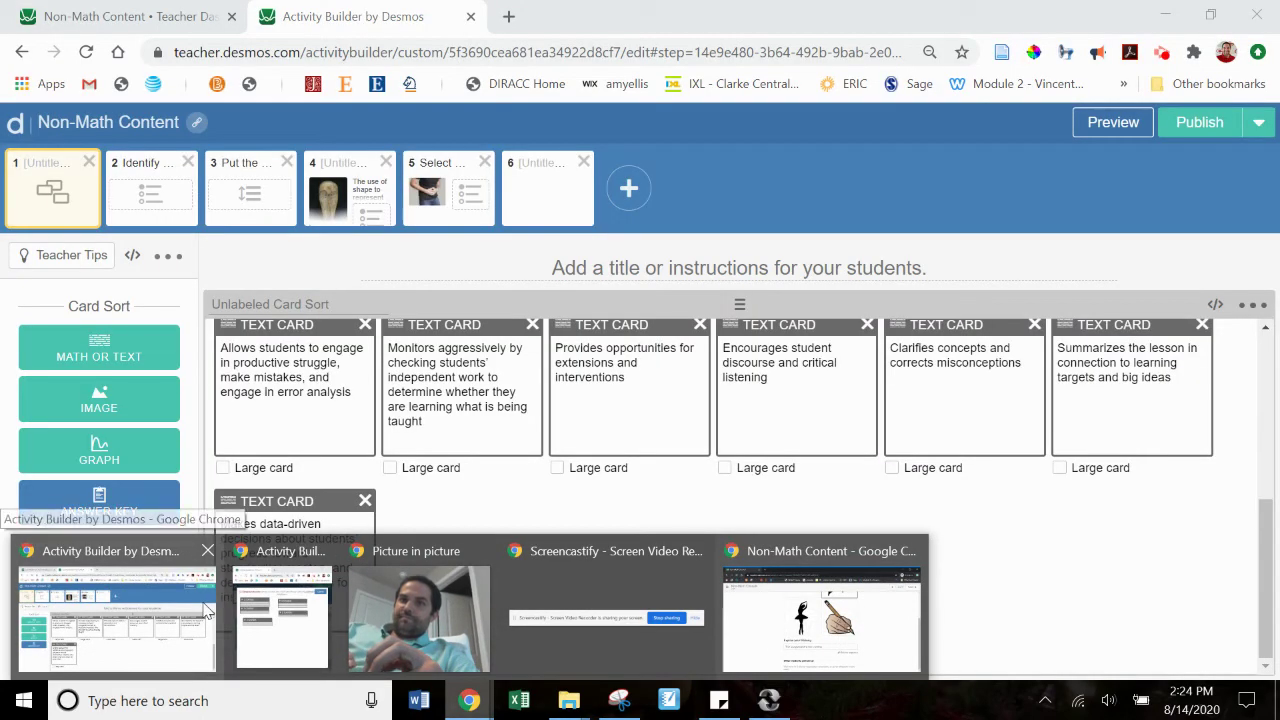
Step: Capture a snapshot of the runner response on screen 2 and open the Snapshots page
click(160, 612)
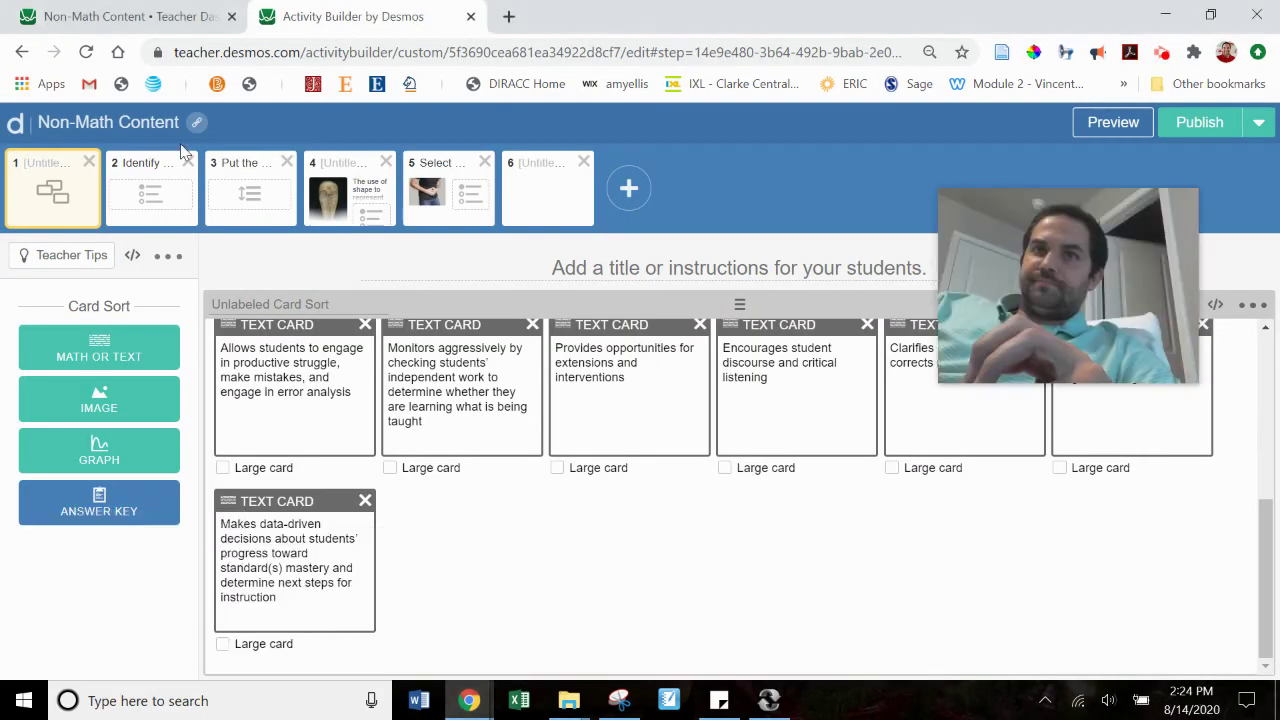
click(140, 14)
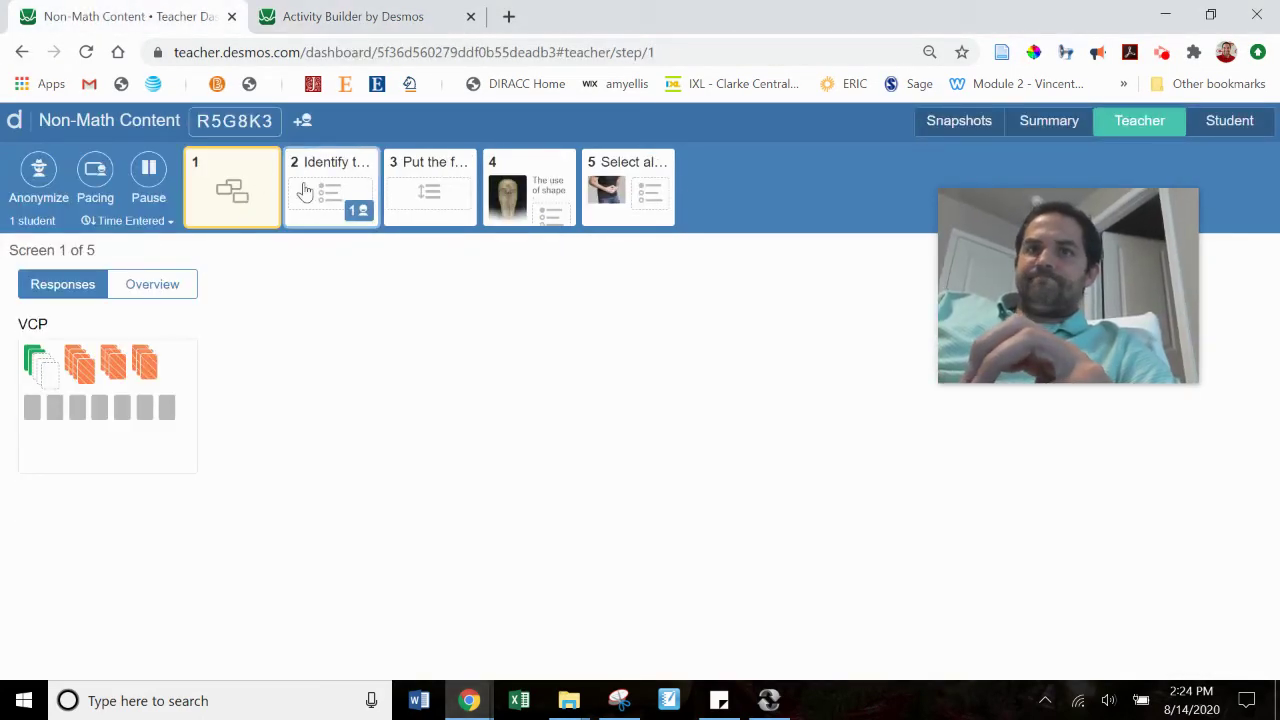
click(343, 207)
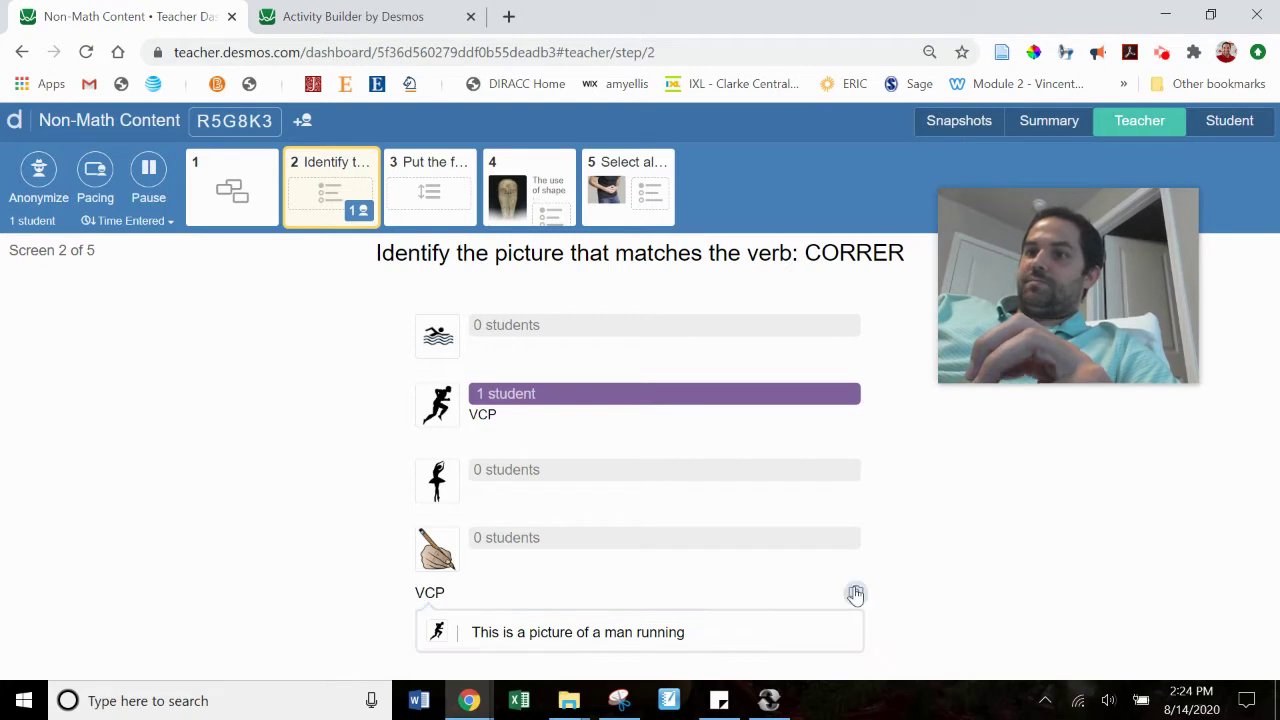
click(855, 593)
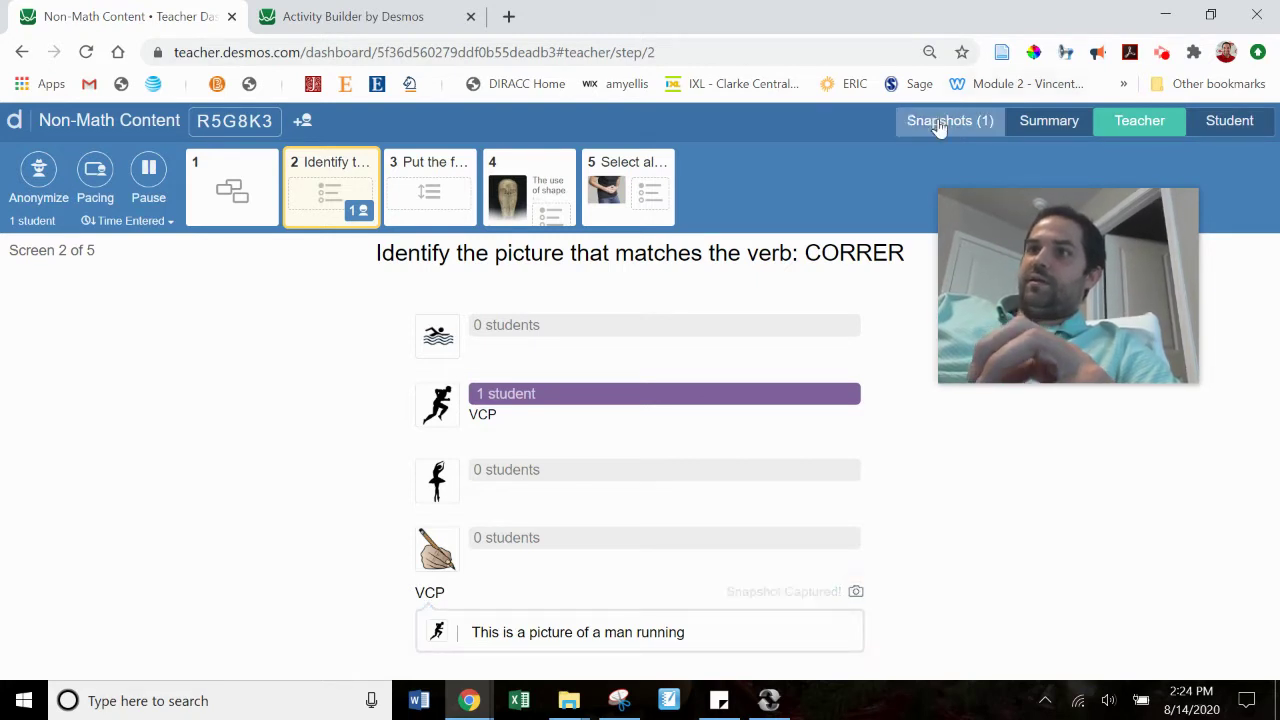
click(940, 122)
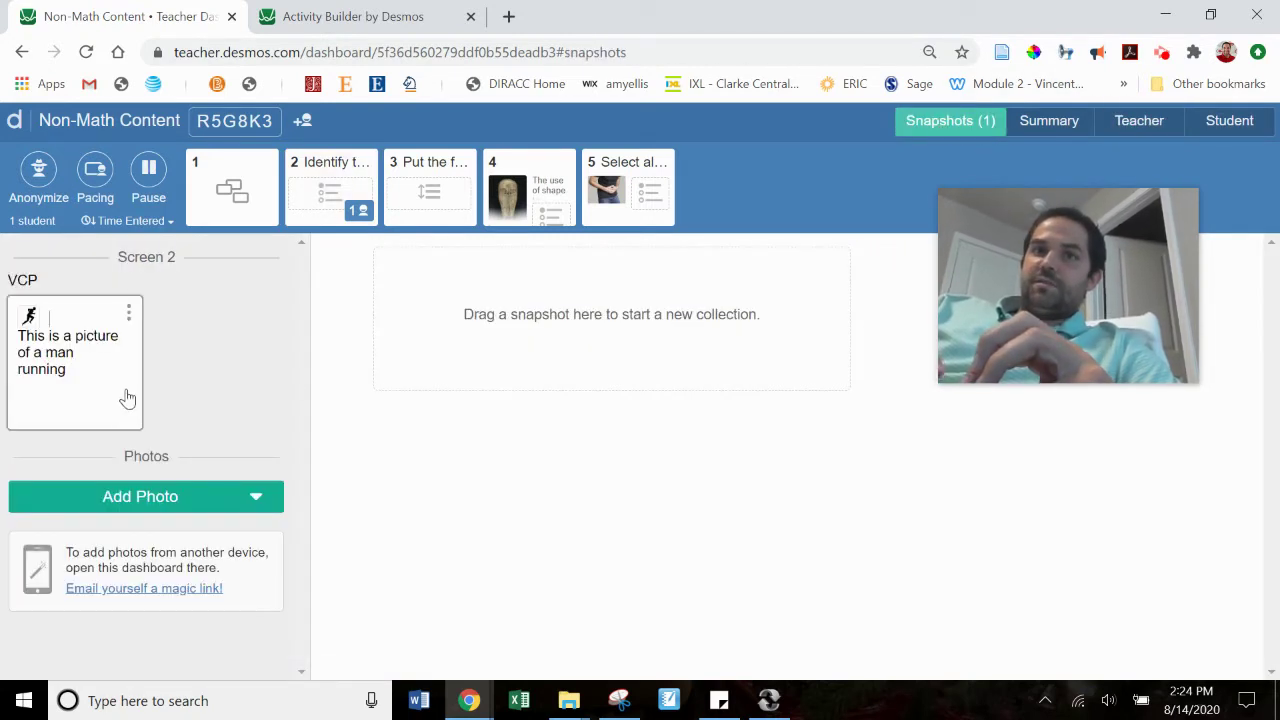
Step: Review screen 2 through the Summary, Teacher and Student views, then return to Activity Builder
click(330, 188)
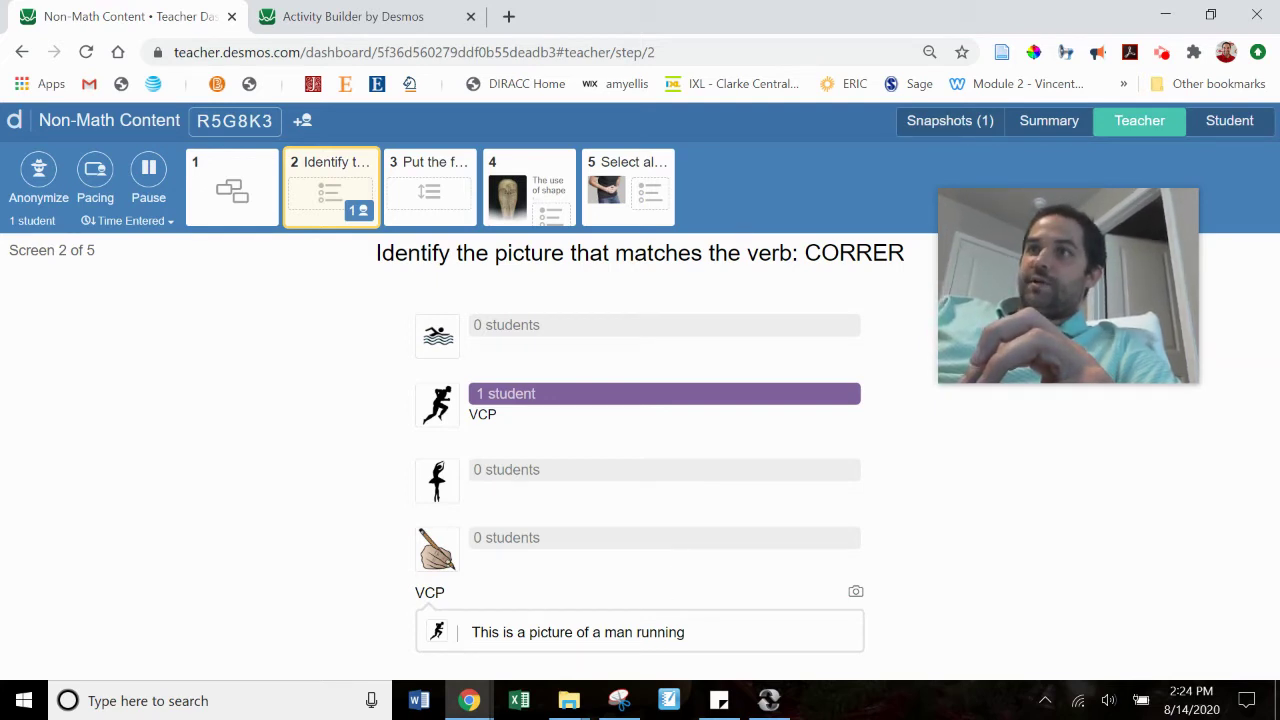
click(1045, 126)
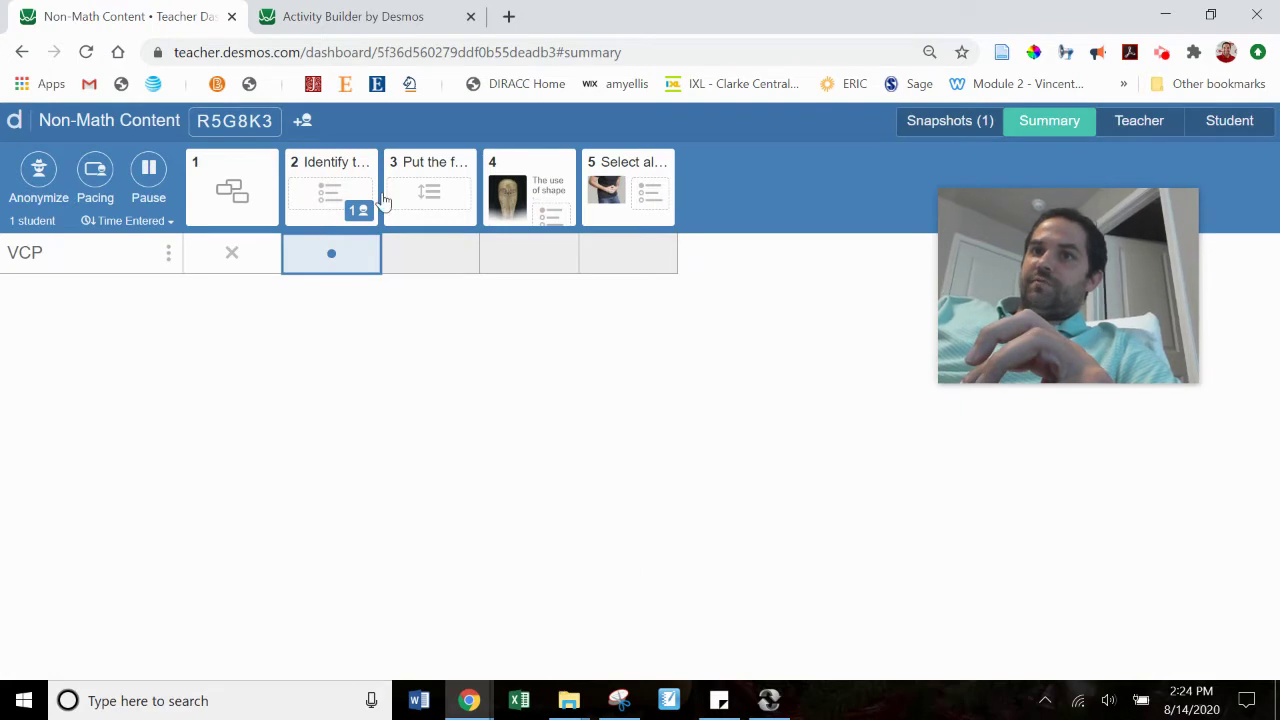
click(1139, 122)
click(1229, 122)
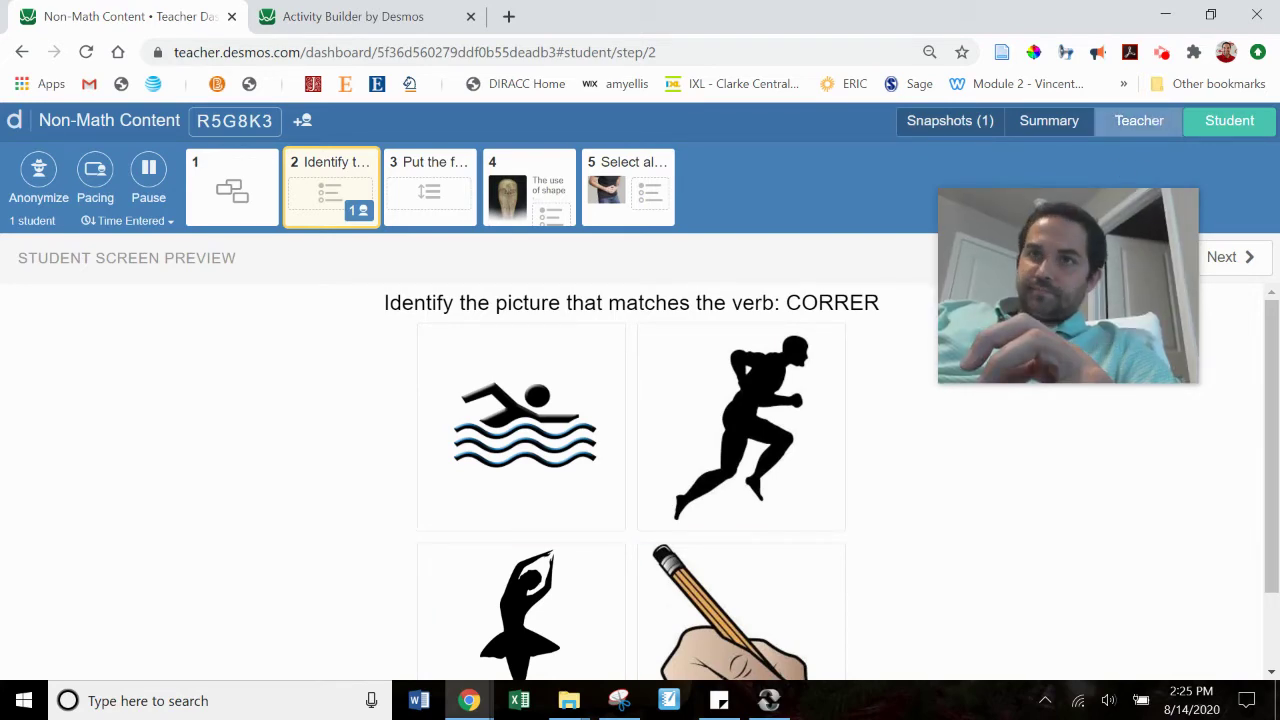
click(1140, 121)
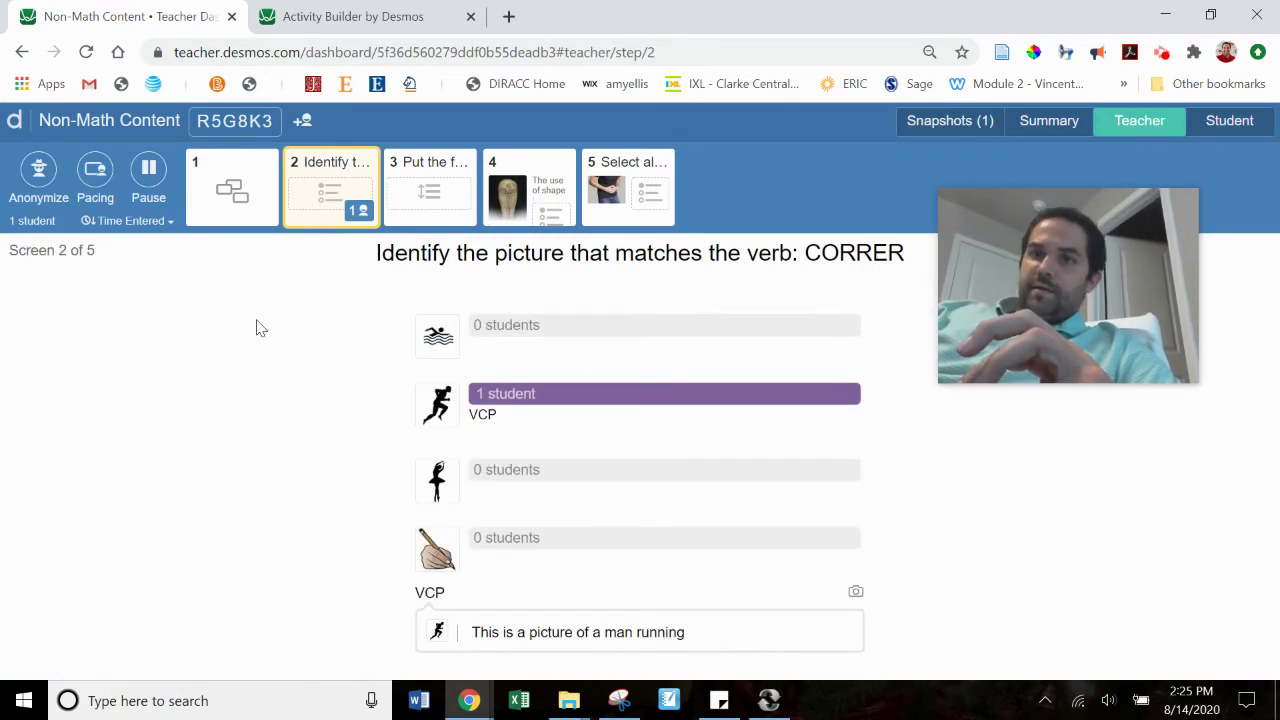
click(370, 12)
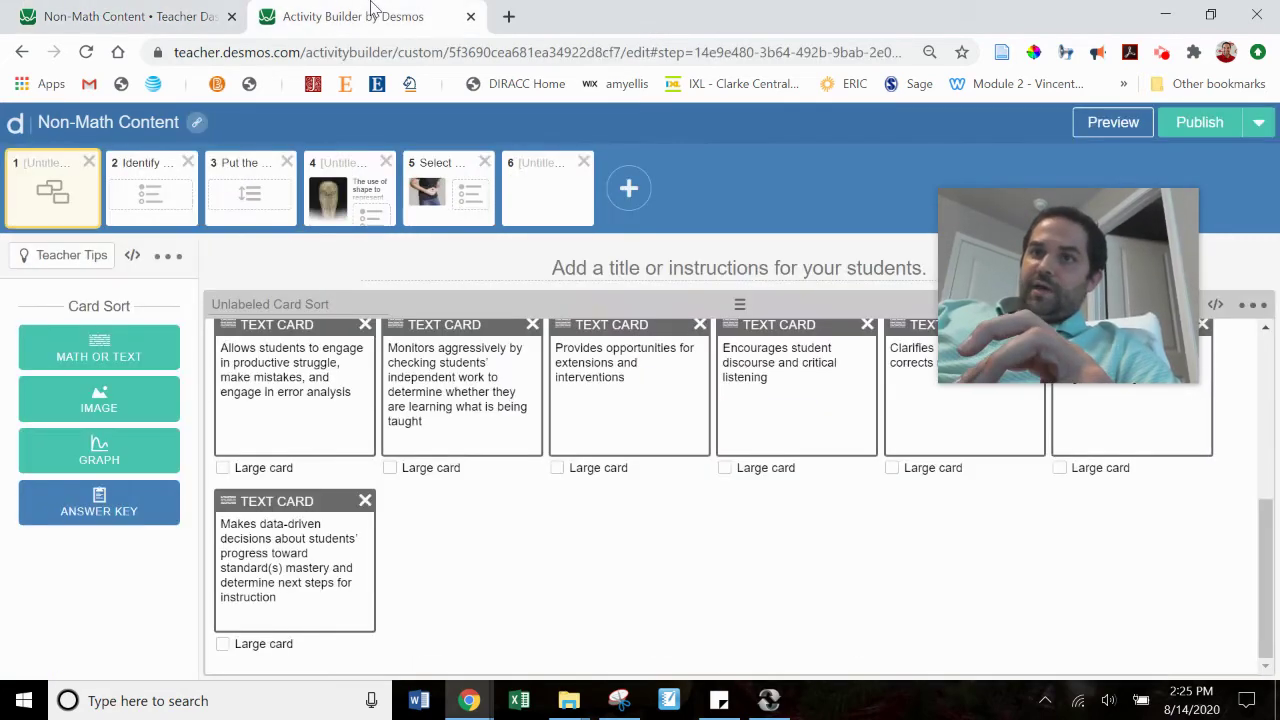
Step: Add a fifth choice reading '5th option' to the CORRER picture question, with no image
click(135, 212)
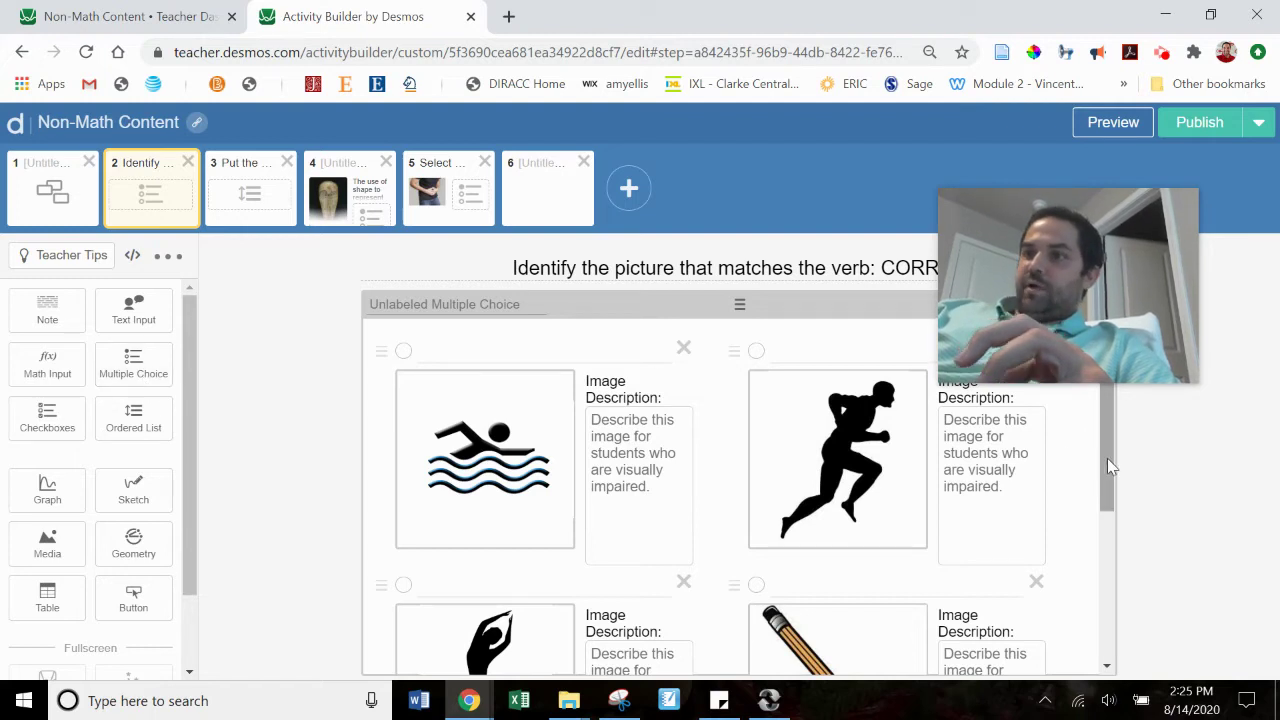
drag(1107, 458, 1106, 615)
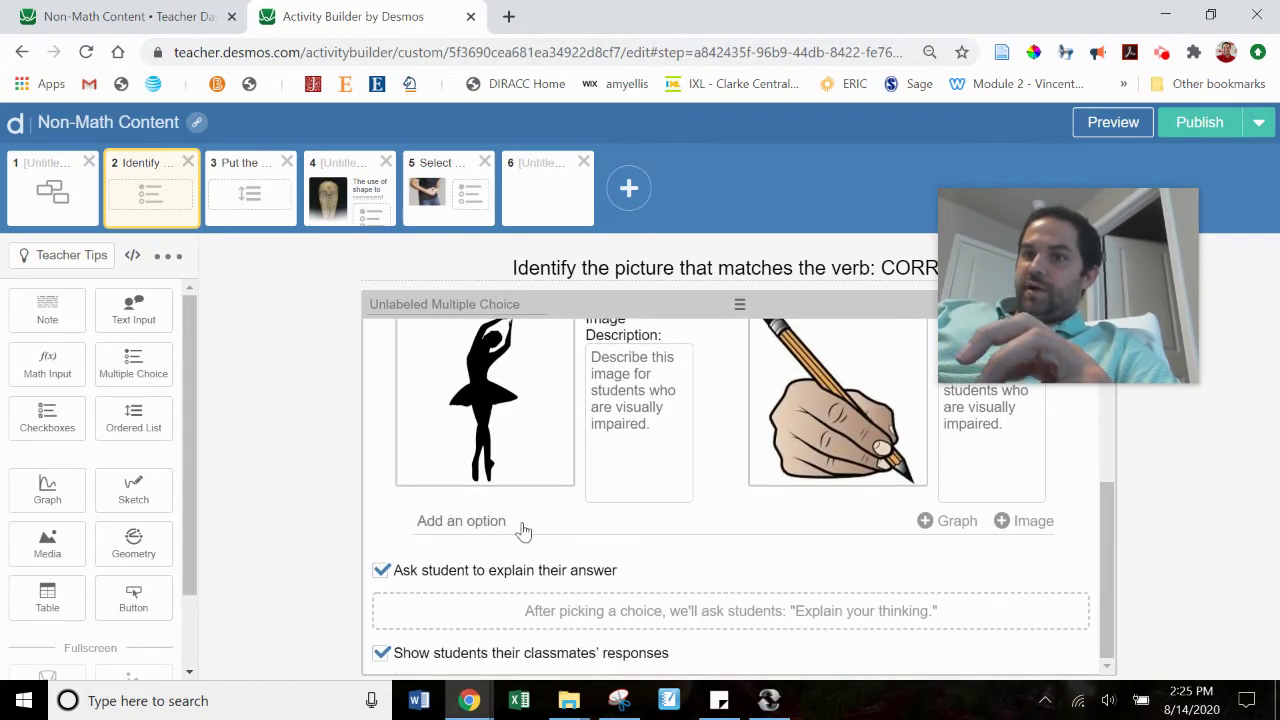
click(521, 524)
text(5)
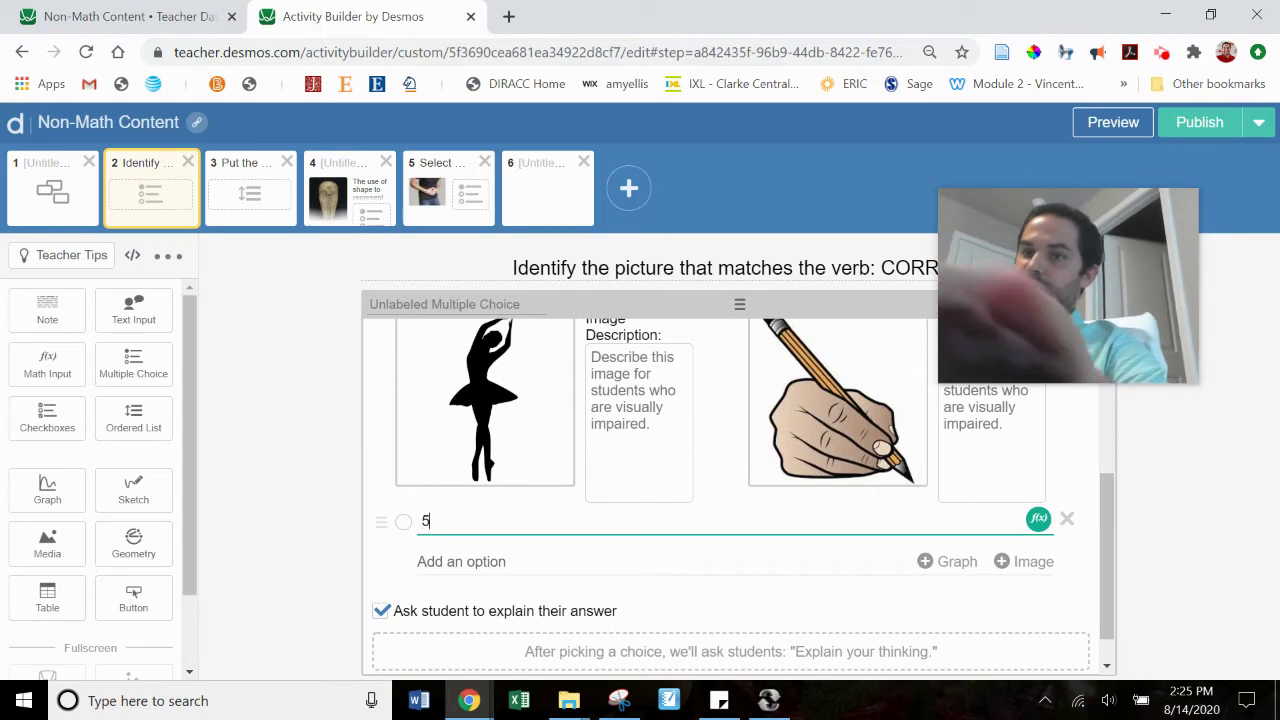
text(th option)
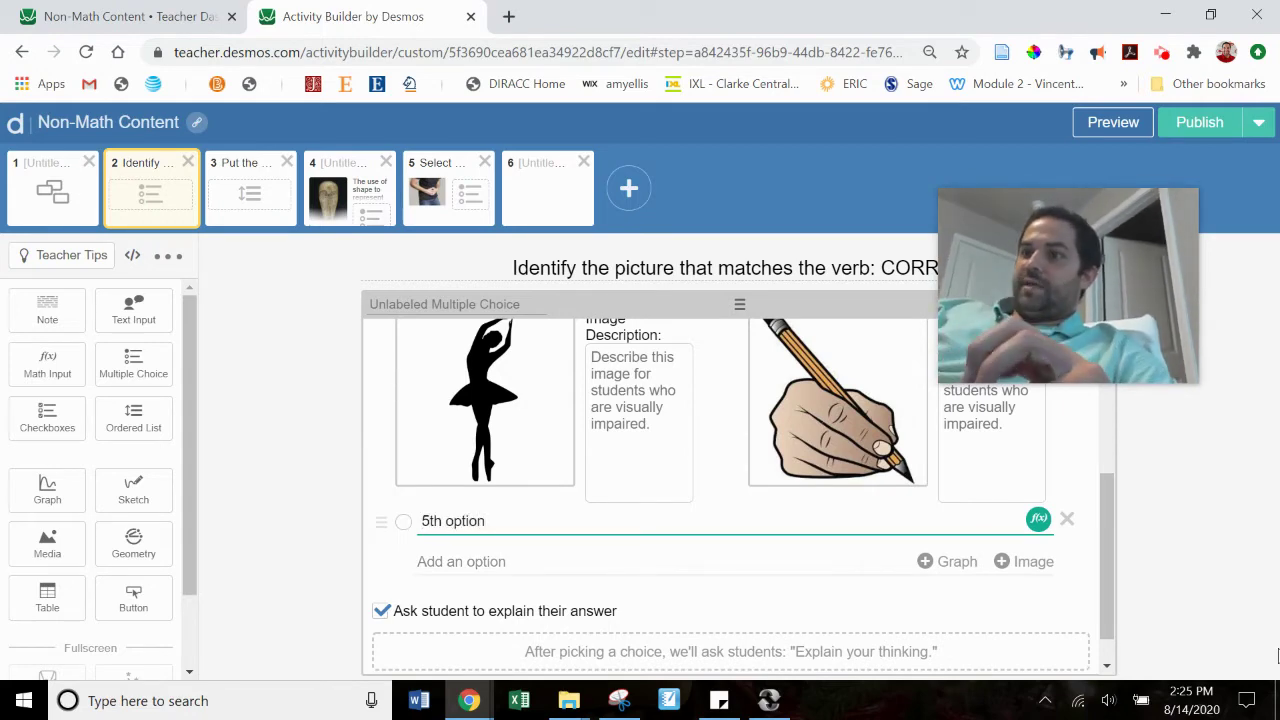
click(1003, 561)
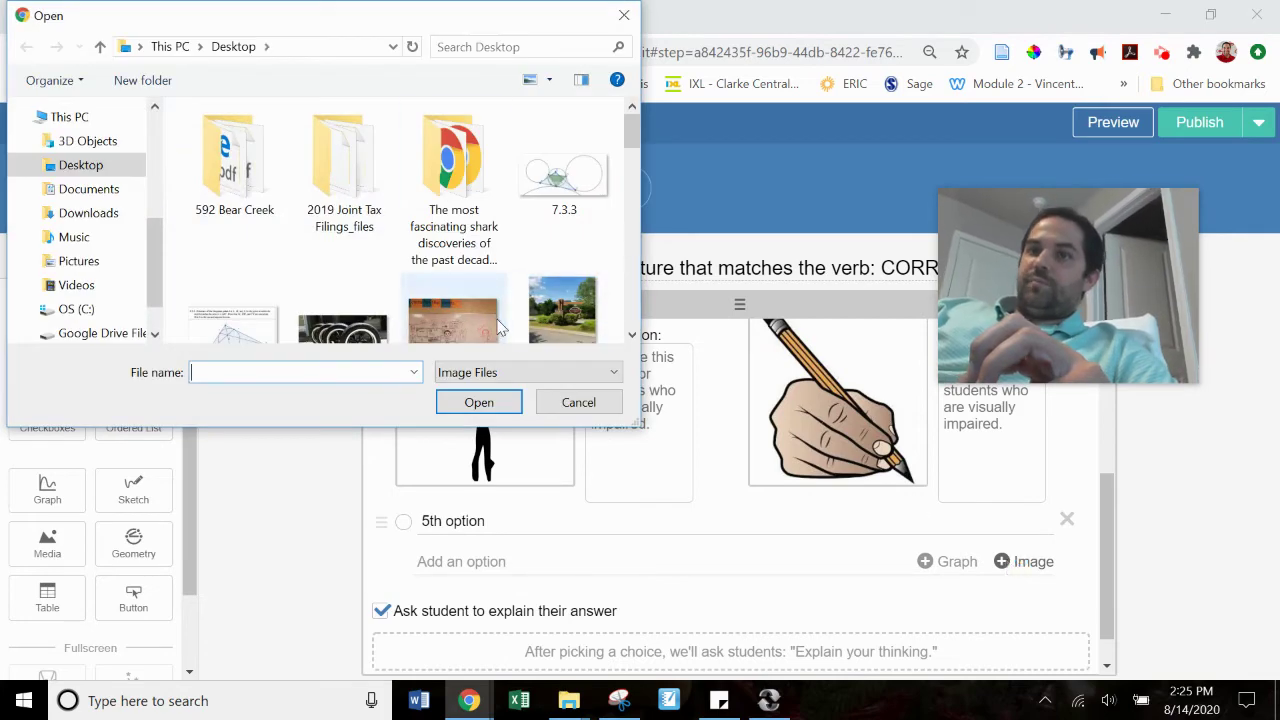
click(624, 16)
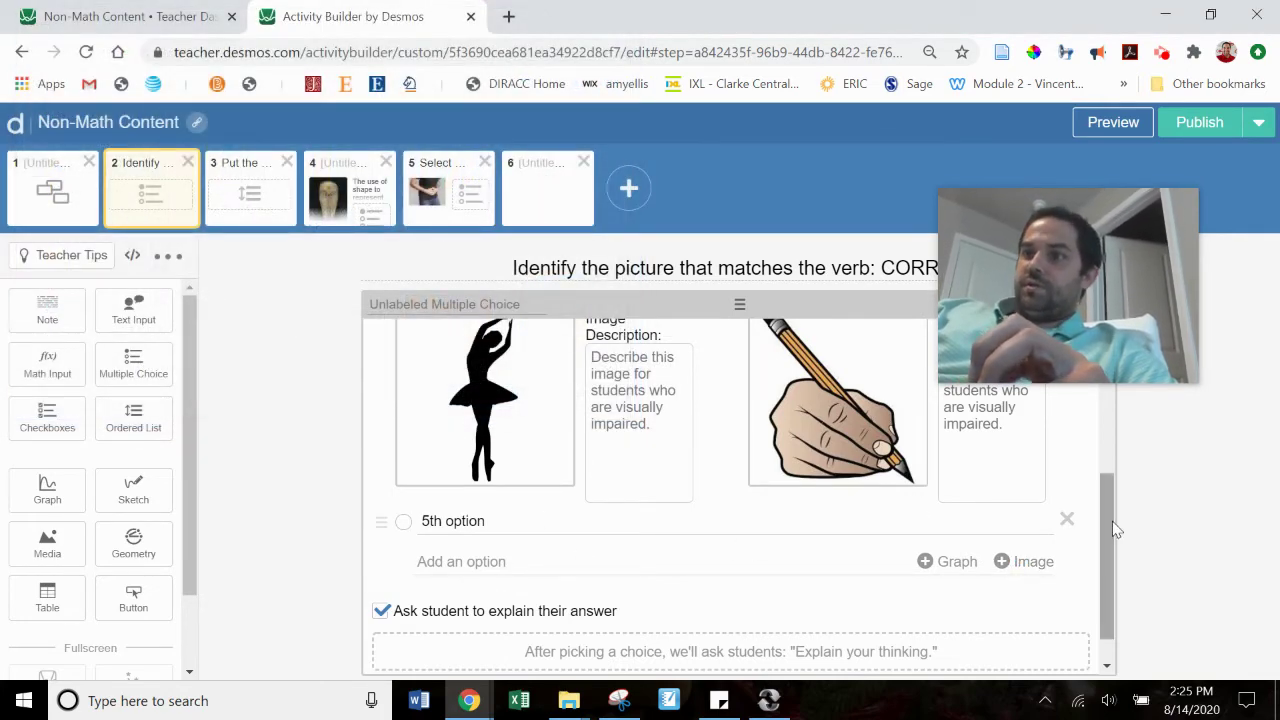
drag(1112, 521, 1094, 355)
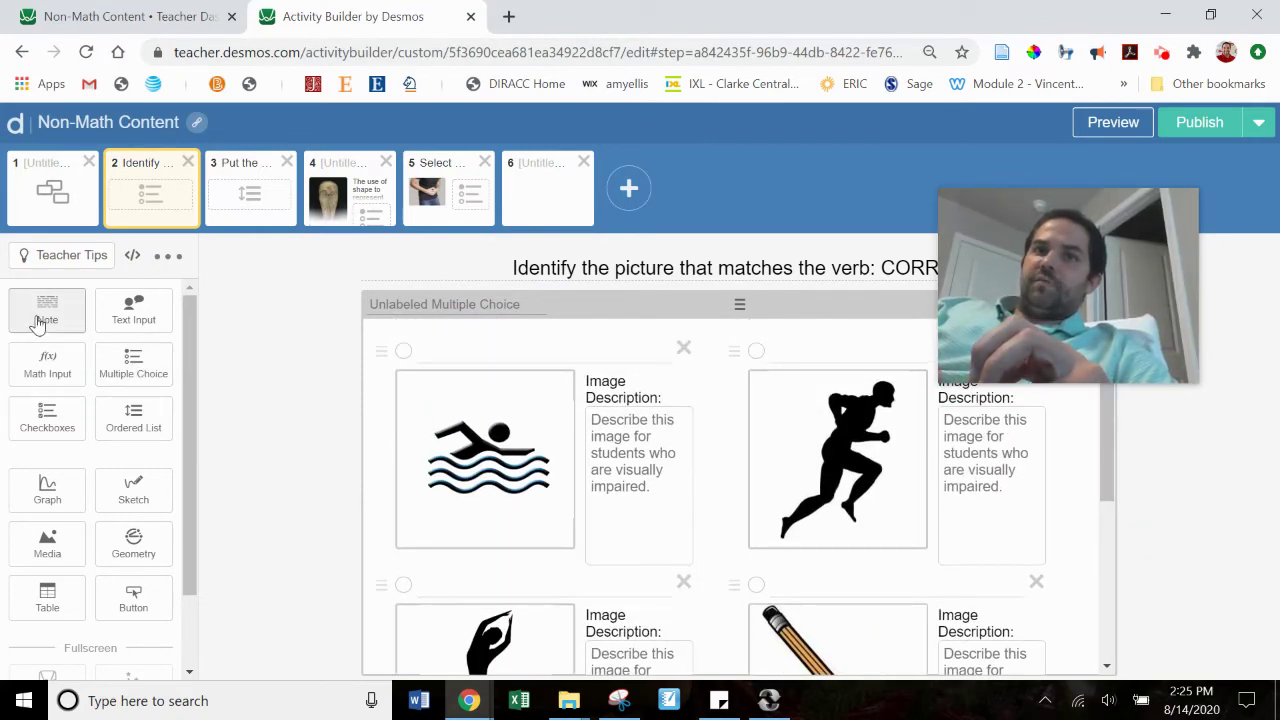
Step: Add a Note component beside the picture question and preview the screen as a student
drag(40, 320, 327, 357)
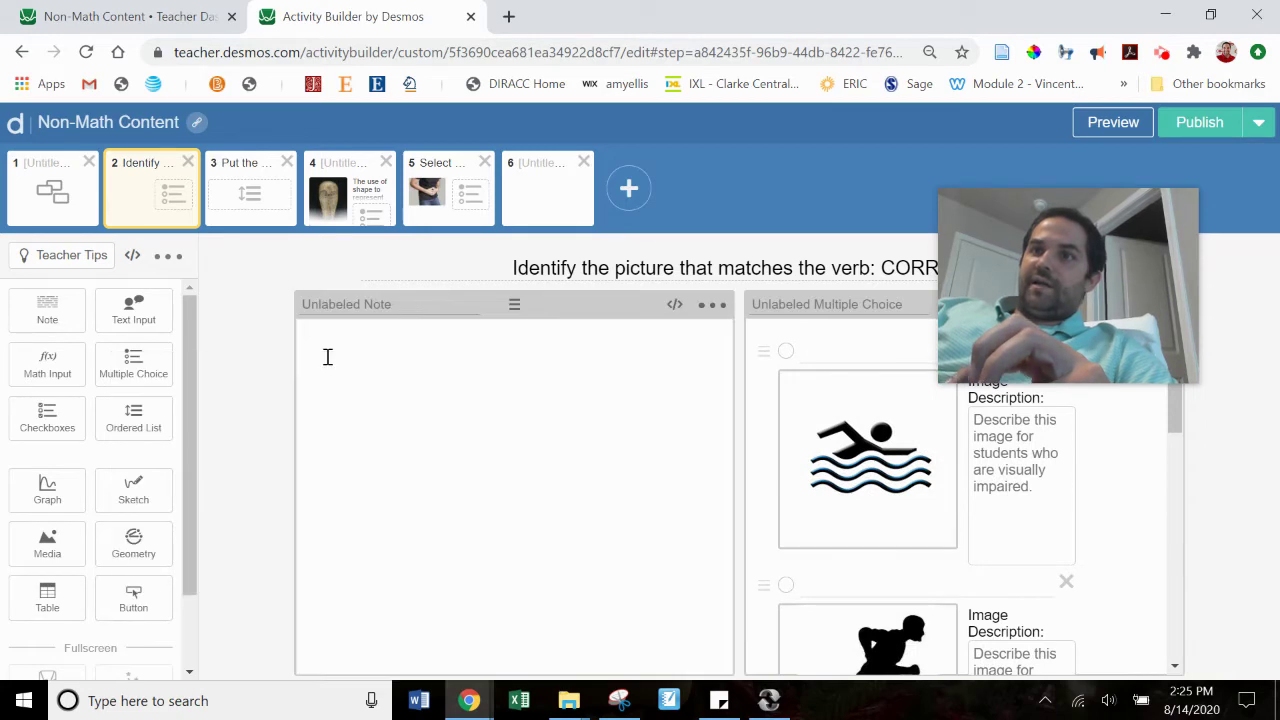
click(1112, 126)
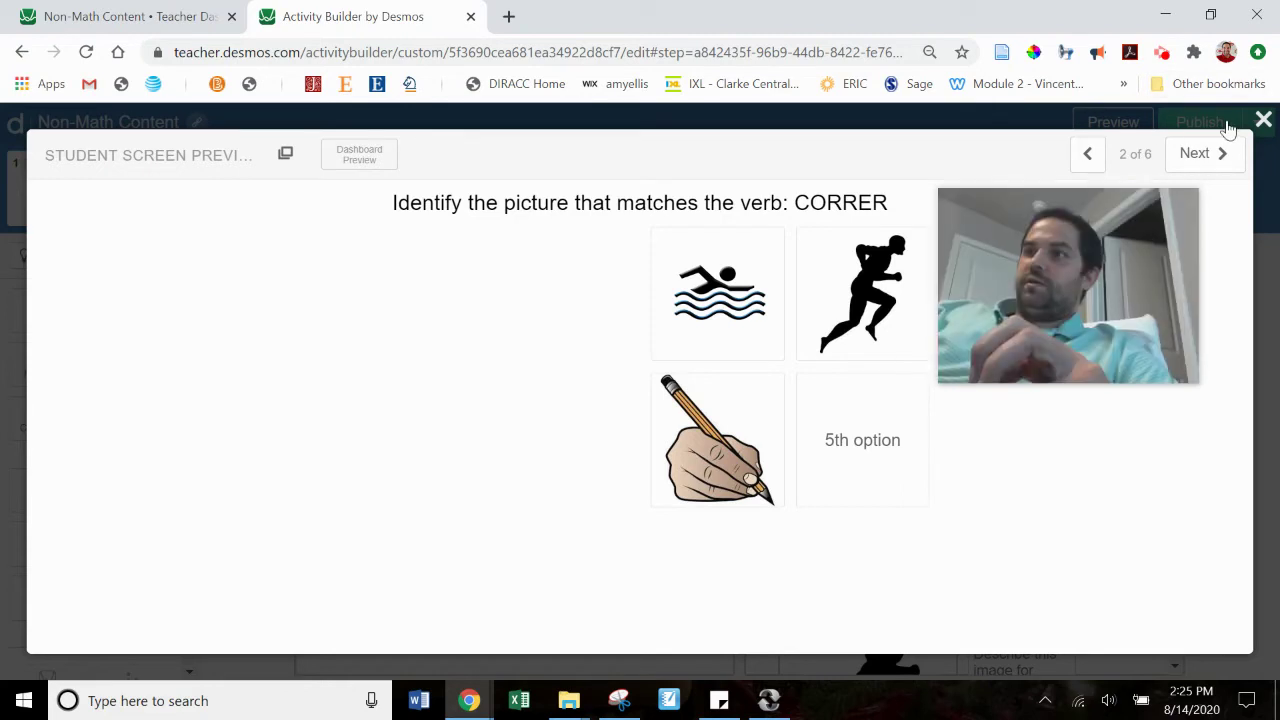
click(1263, 120)
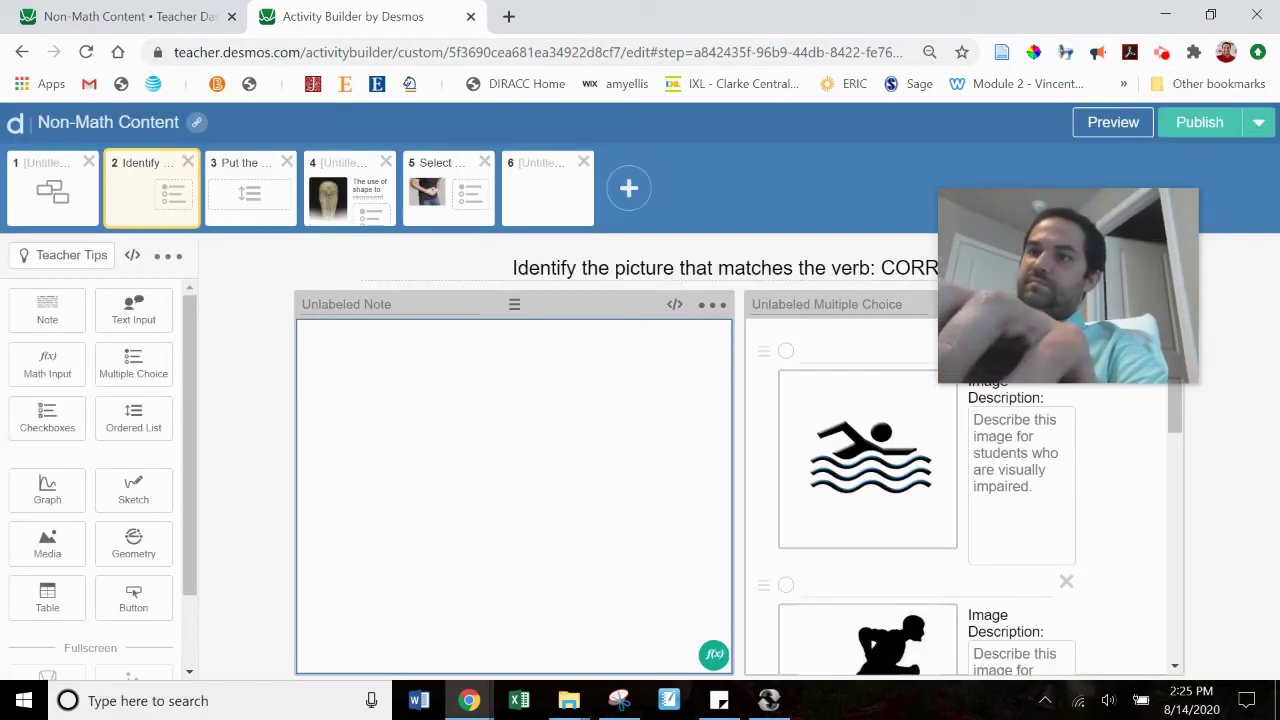
Step: Write 'So I could write a question here if needed' in the note and preview it
text(So I could )
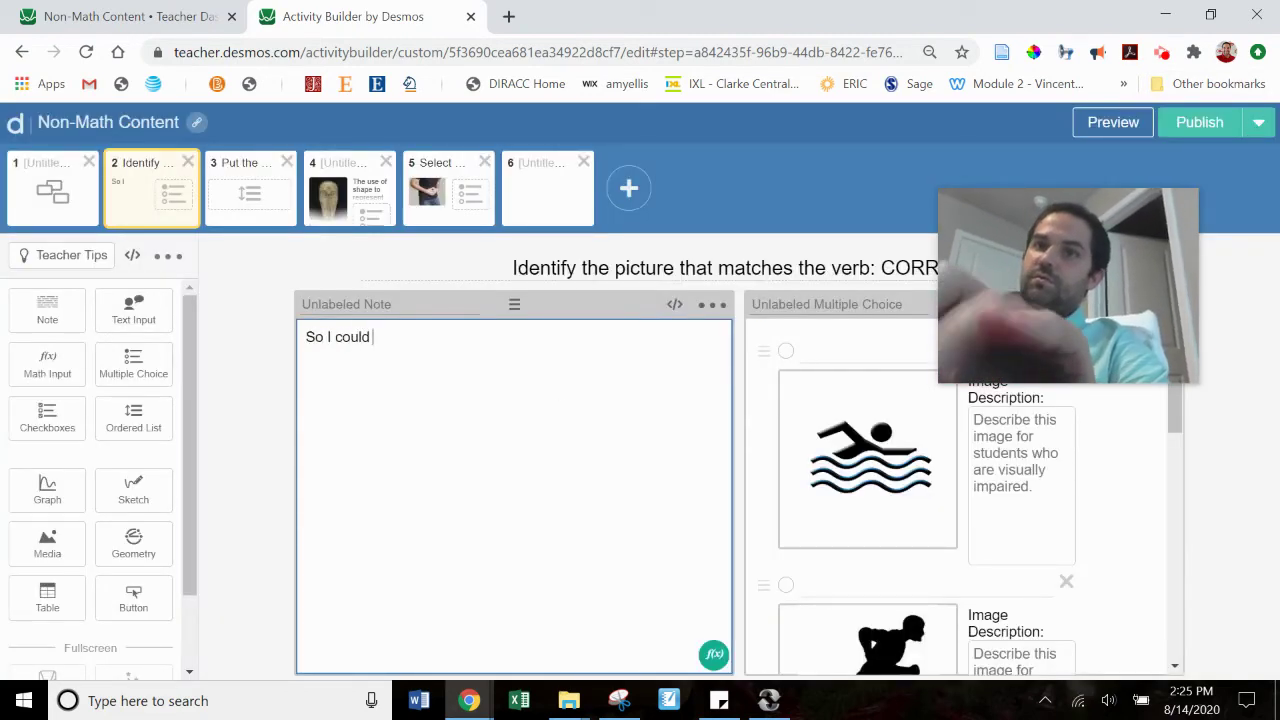
text(write a question c)
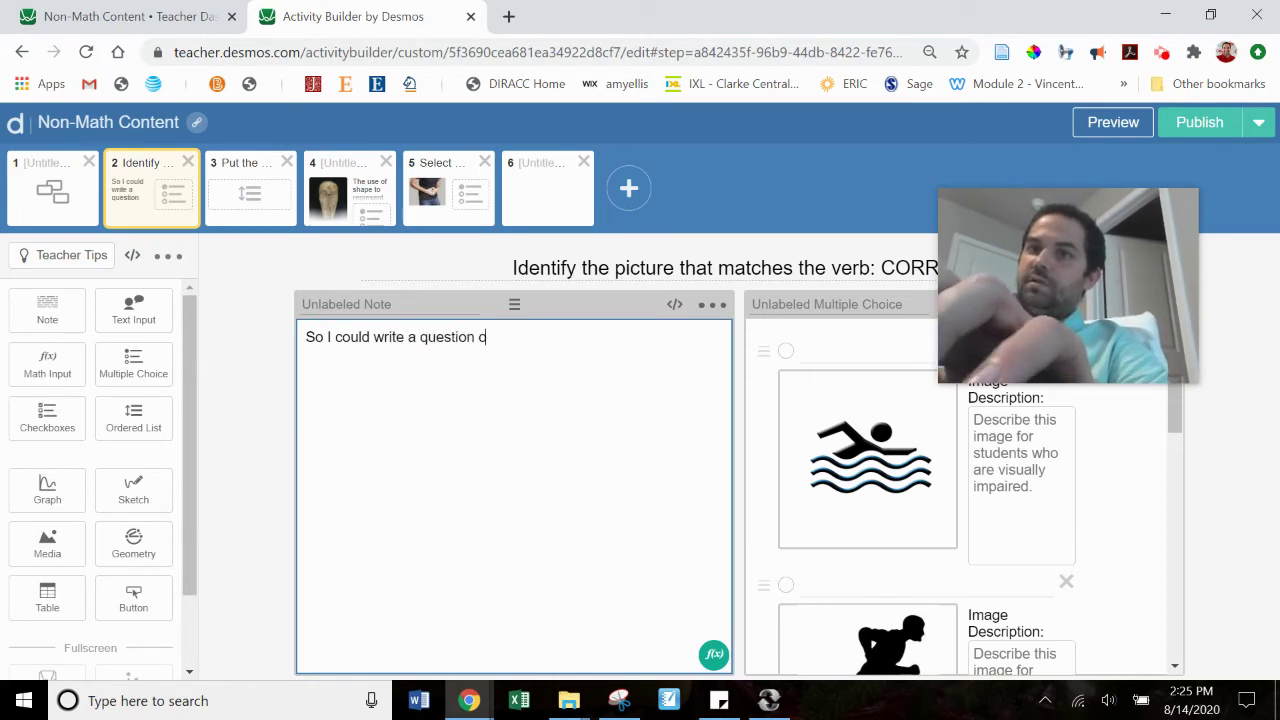
key(BackSpace)
text(hee)
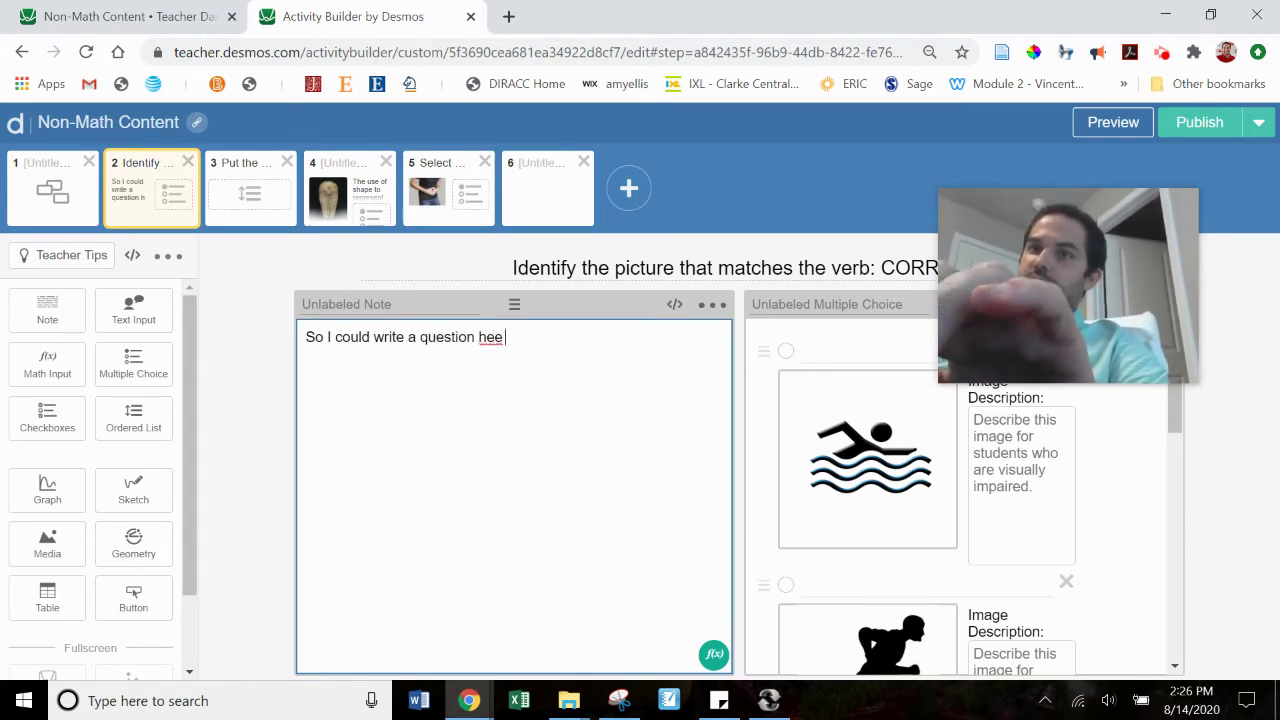
key(BackSpace)
text(re if needed)
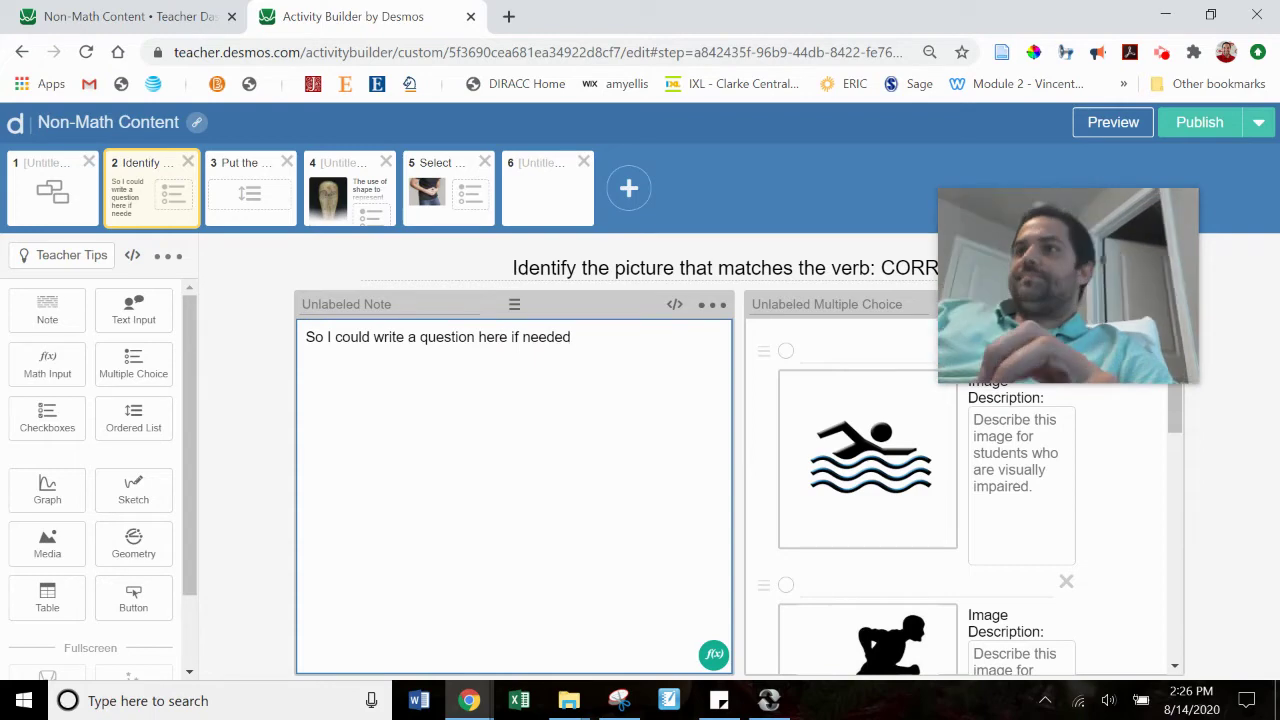
click(1112, 124)
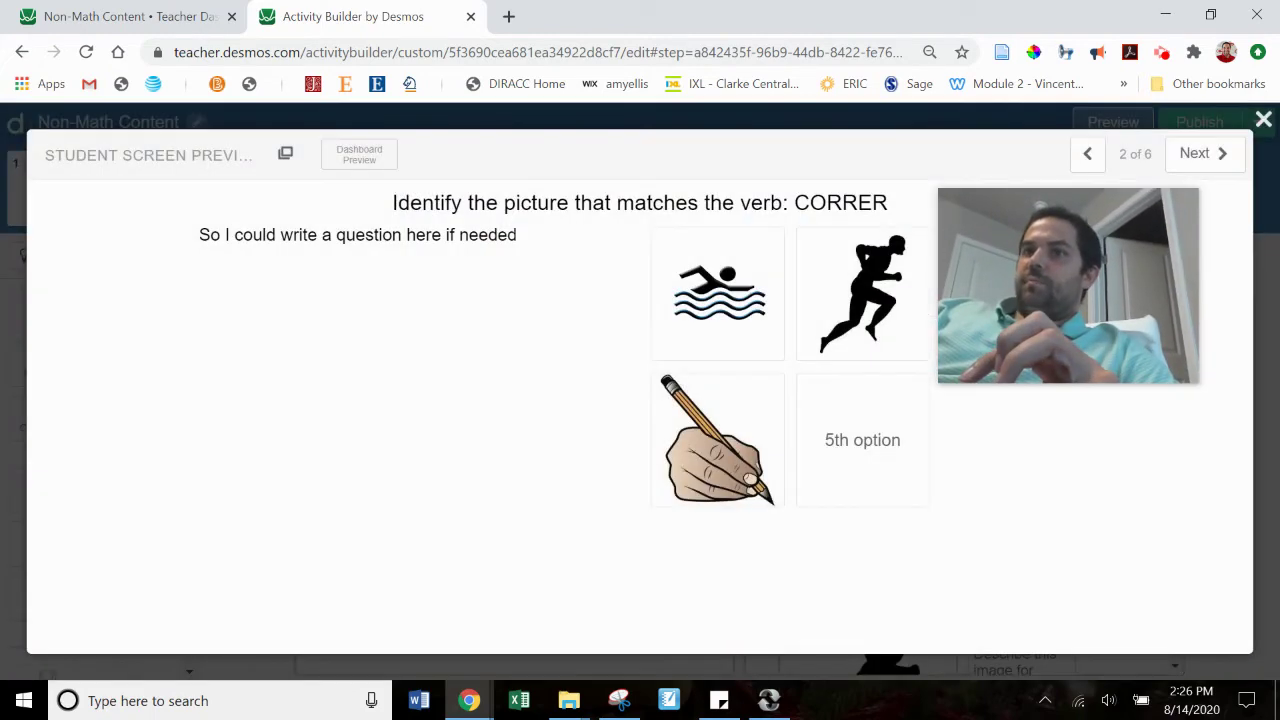
click(1260, 124)
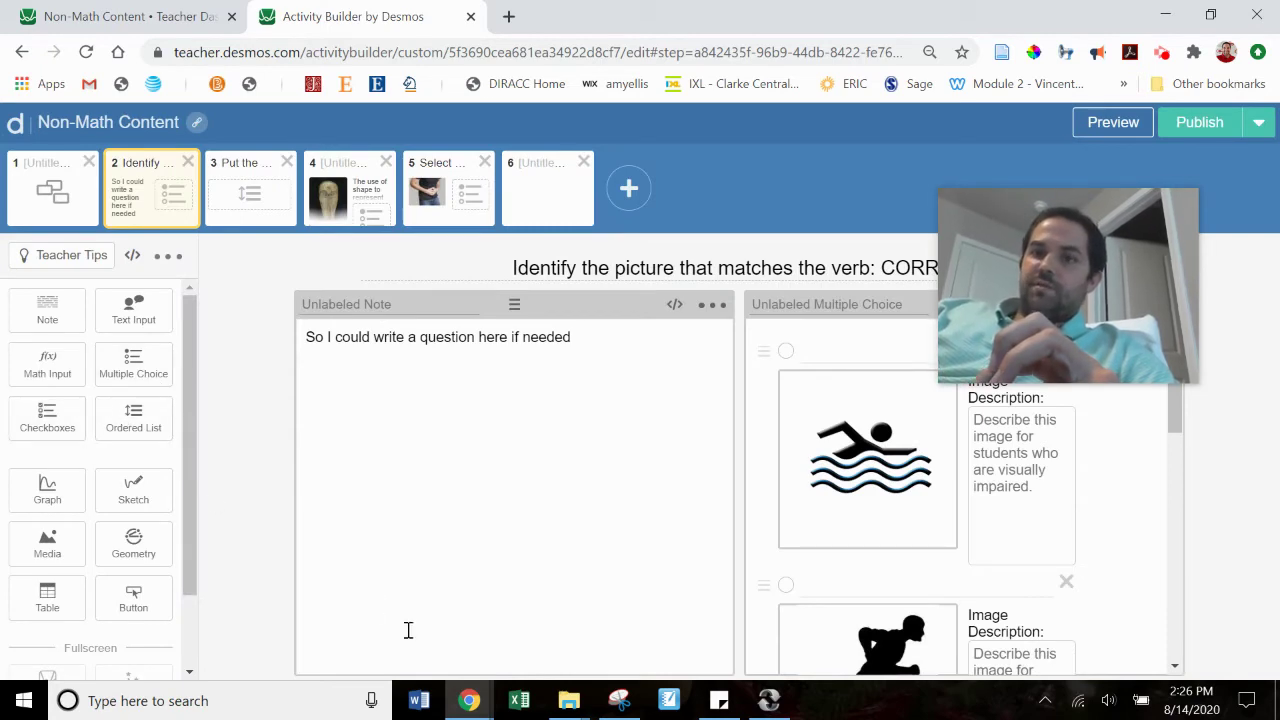
mouse_move(449, 711)
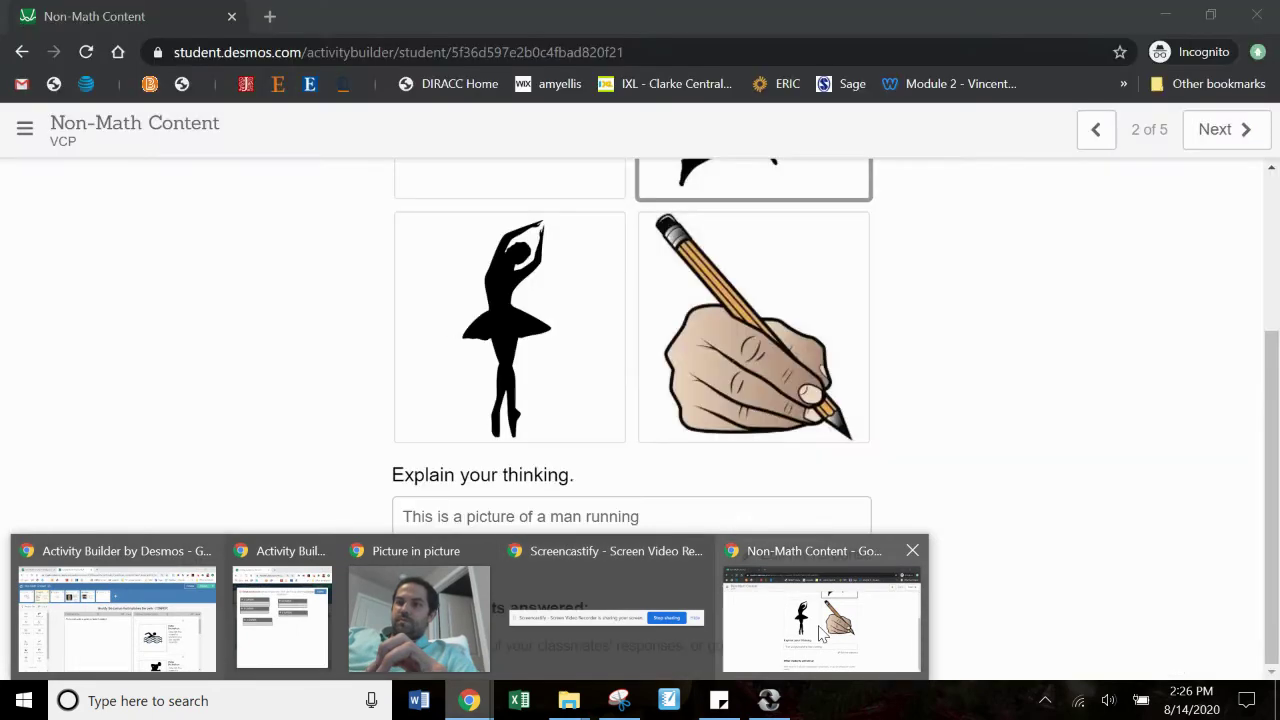
Step: On student screen 3, drag Civil Rights Movement, The Civil War and Signing of the Constitution into chronological order
click(820, 630)
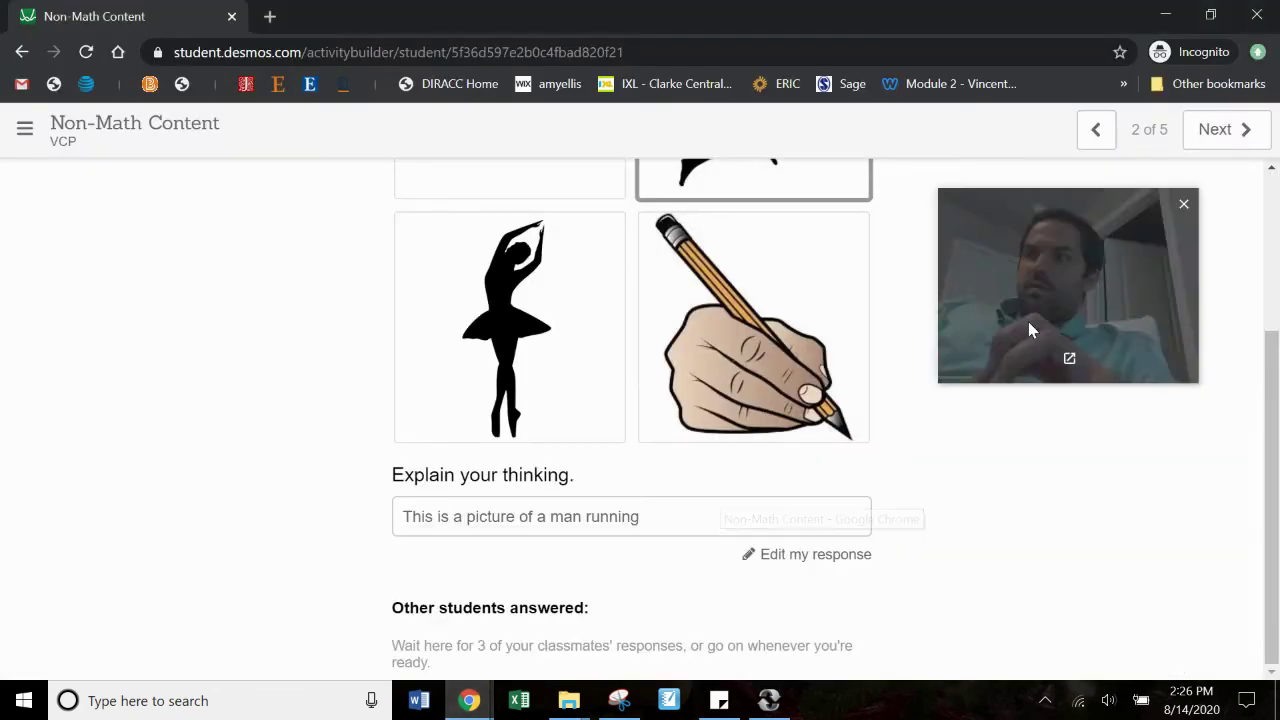
click(1228, 127)
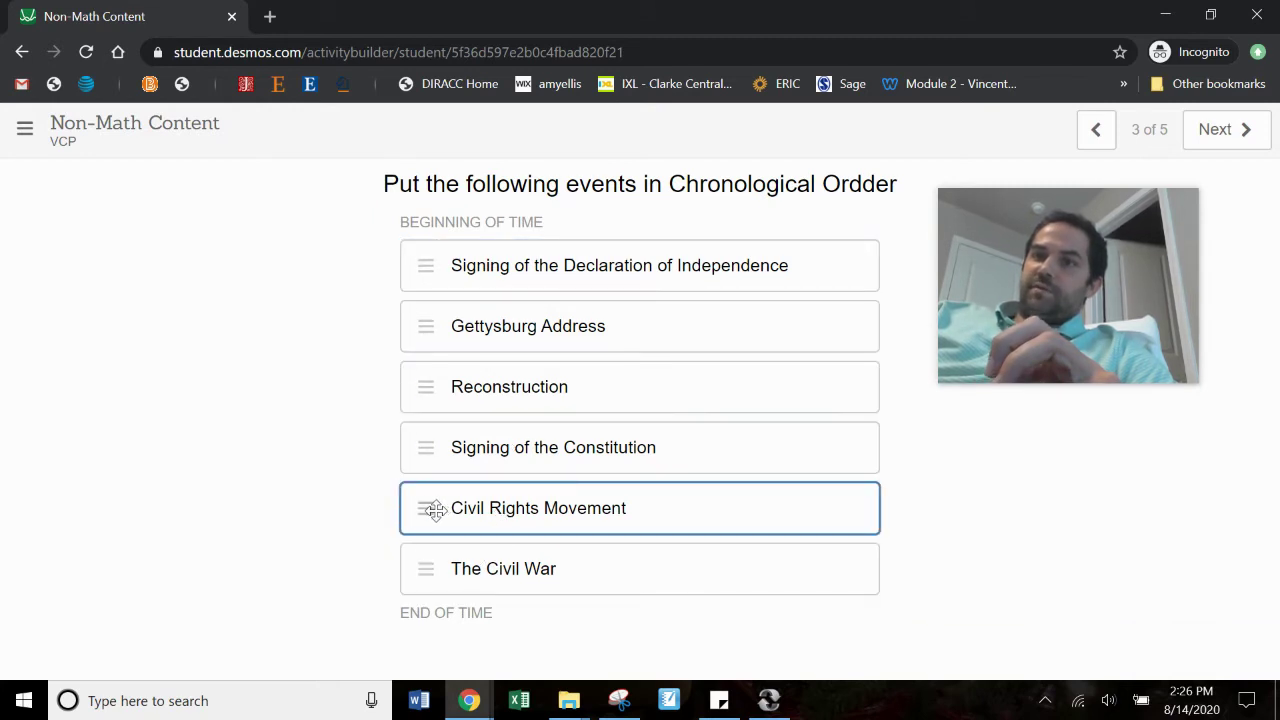
drag(436, 511, 443, 434)
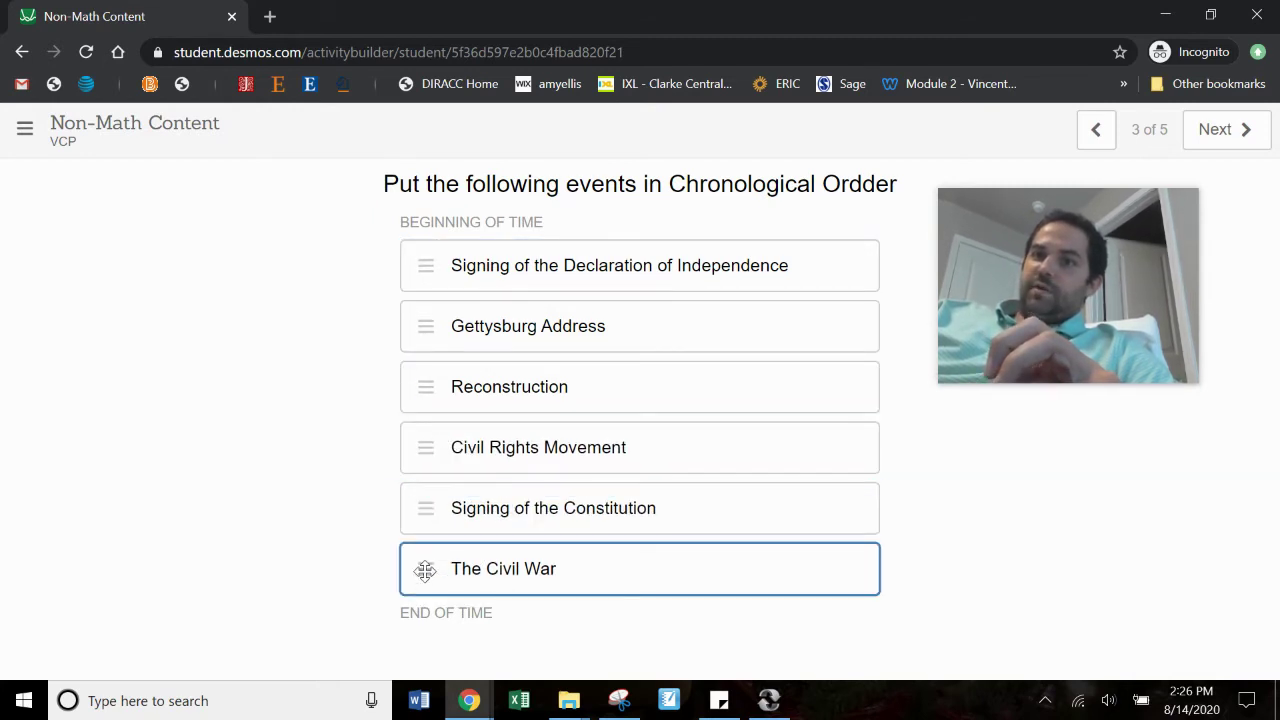
drag(425, 570, 440, 385)
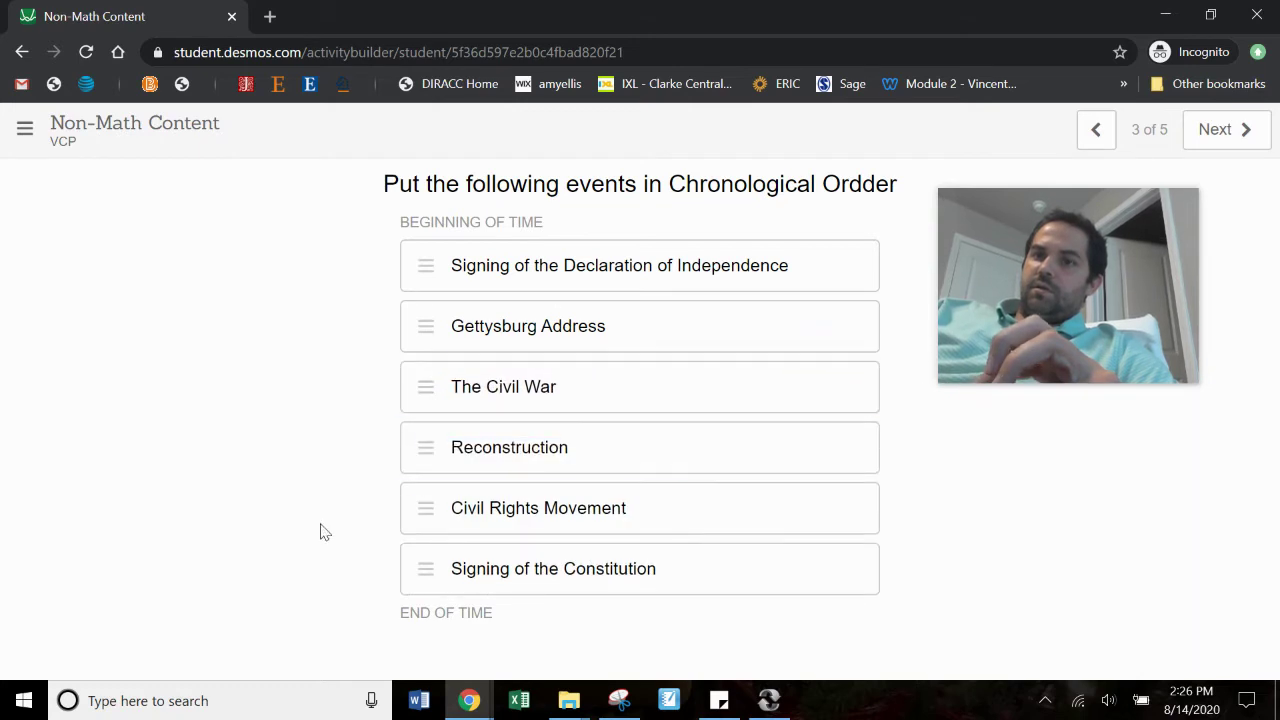
drag(410, 568, 419, 307)
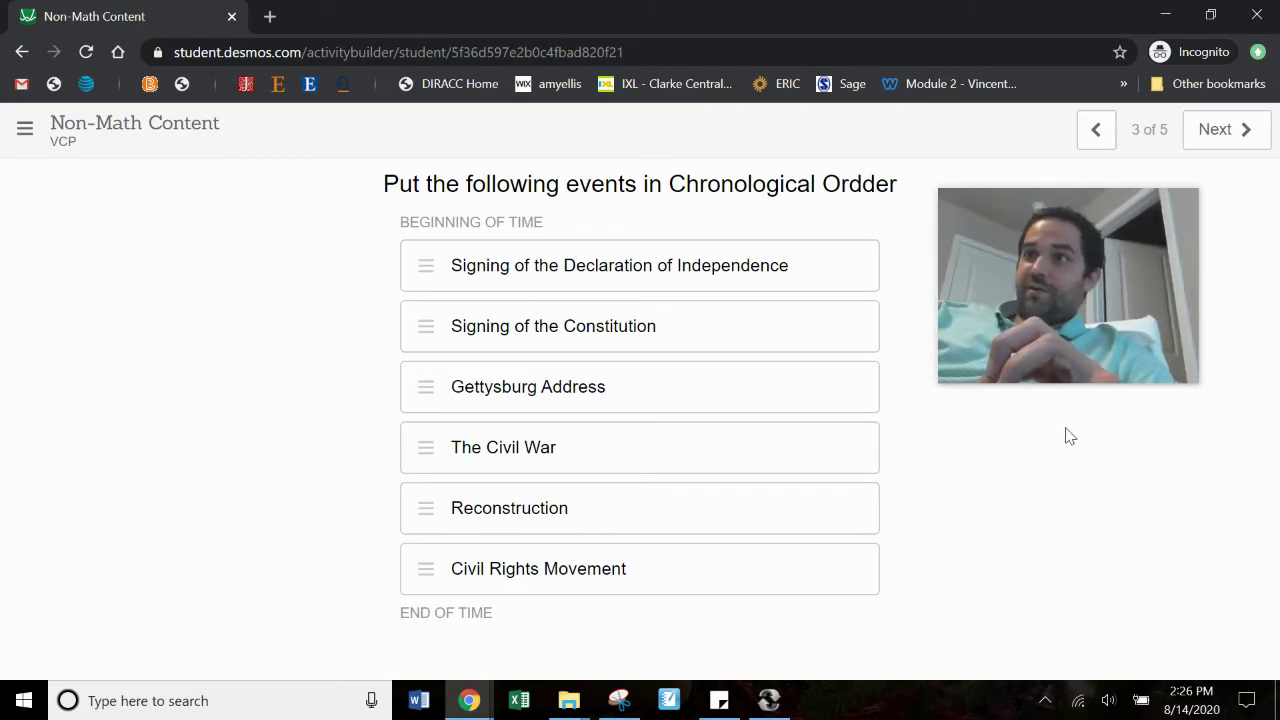
Step: Review screen 3's ordering responses on the Teacher Dashboard with Overlay toggled, then return to the editor
mouse_move(480, 702)
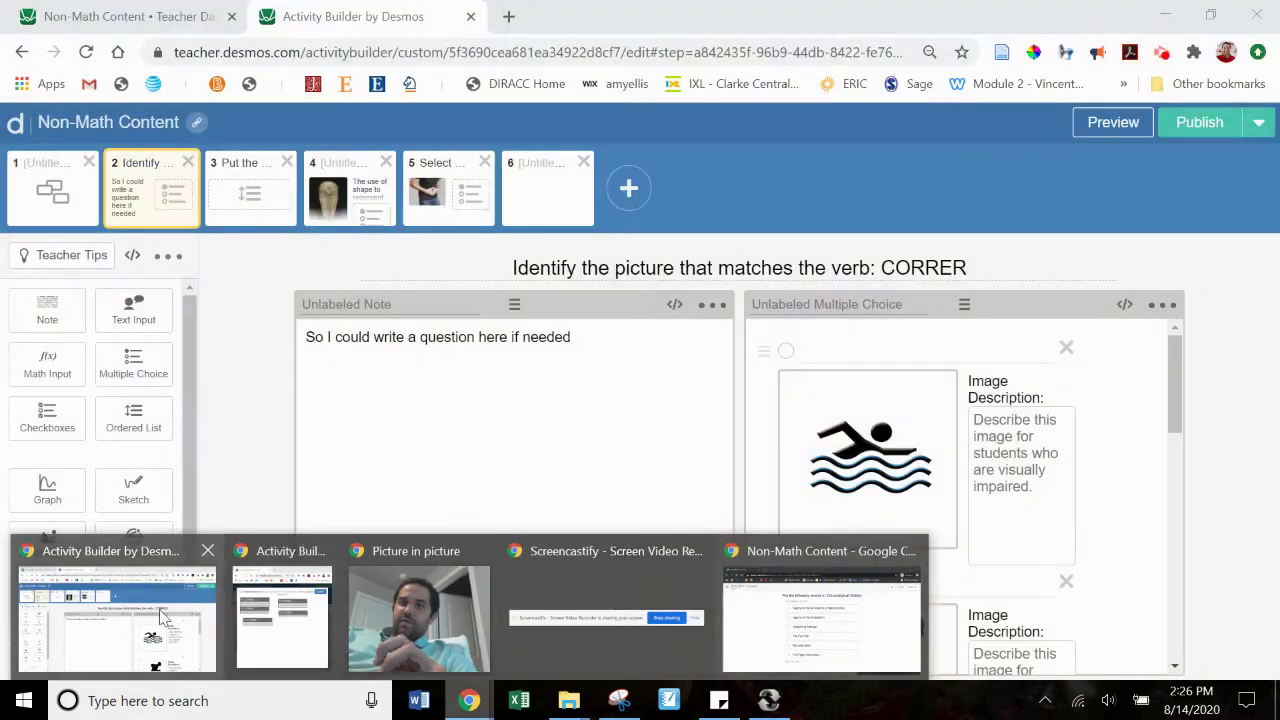
click(114, 600)
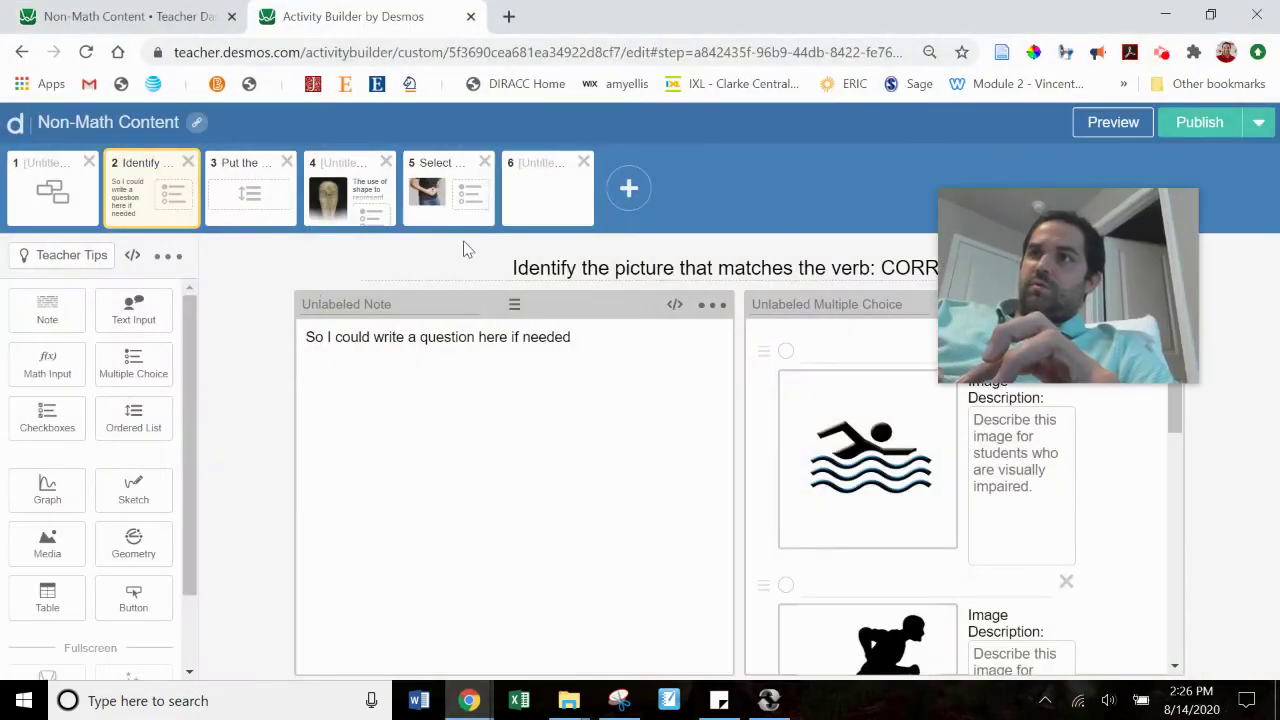
click(145, 15)
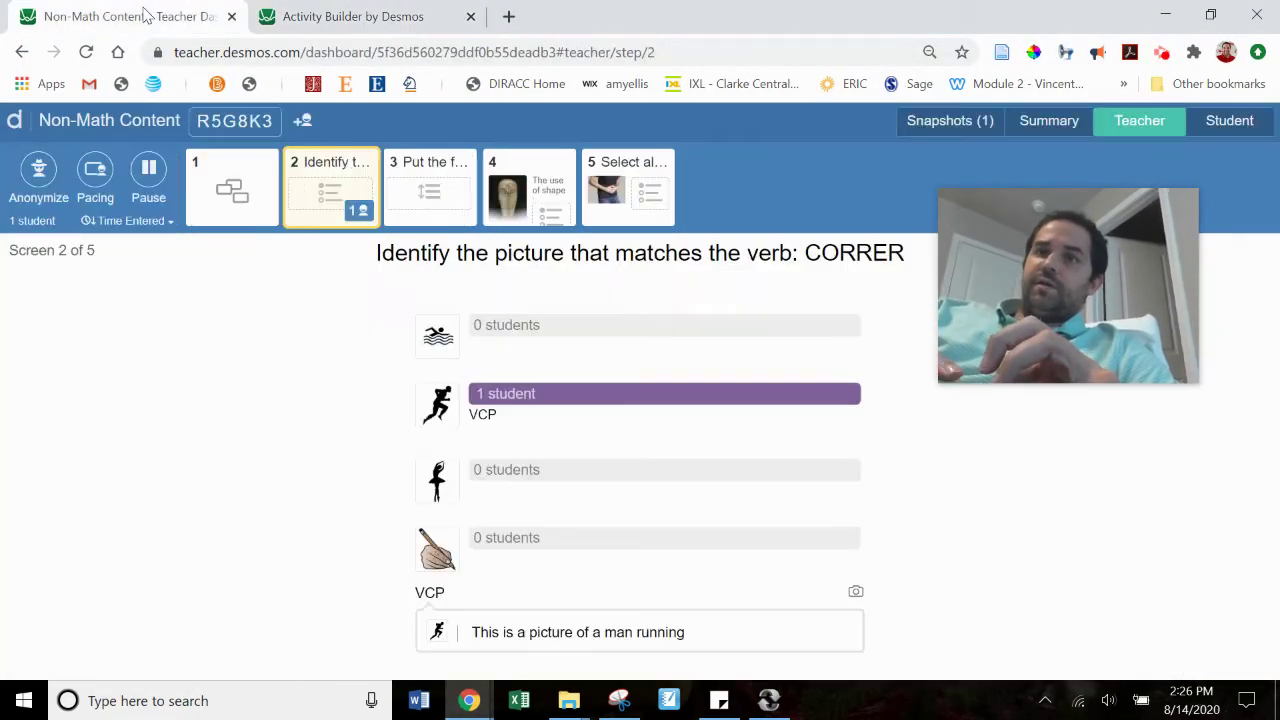
click(428, 192)
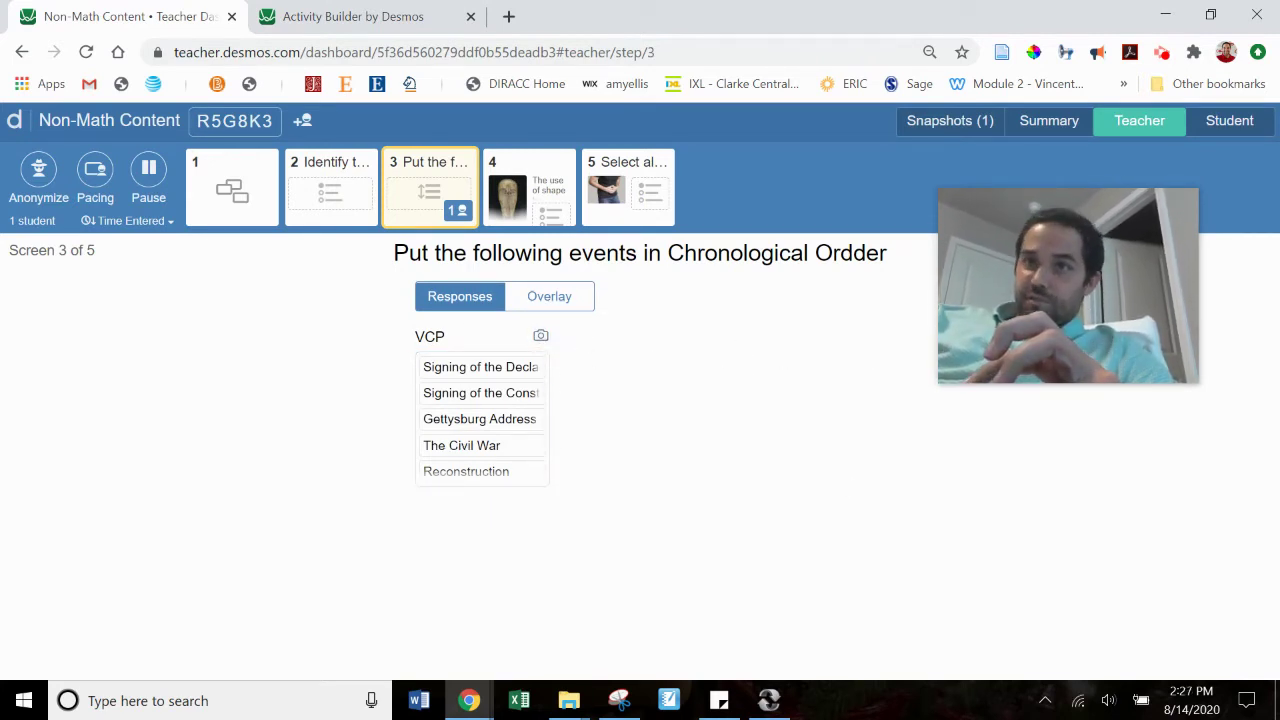
click(558, 298)
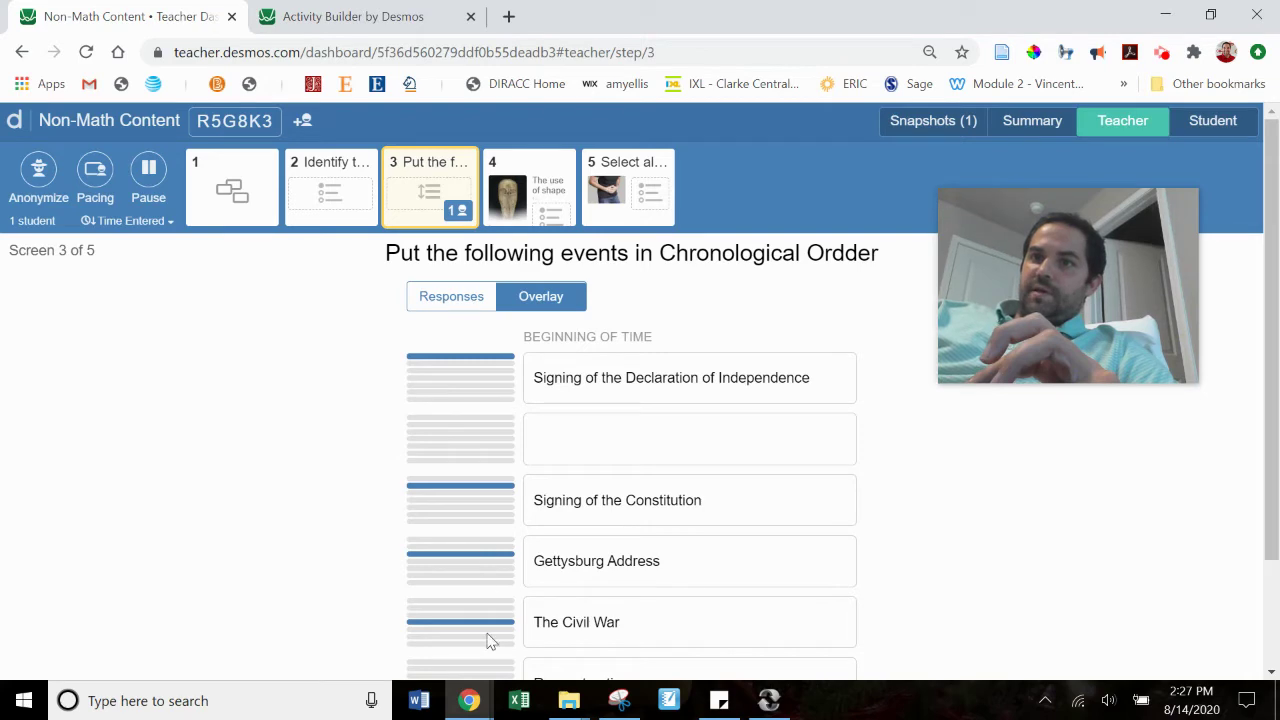
drag(1270, 340, 1261, 312)
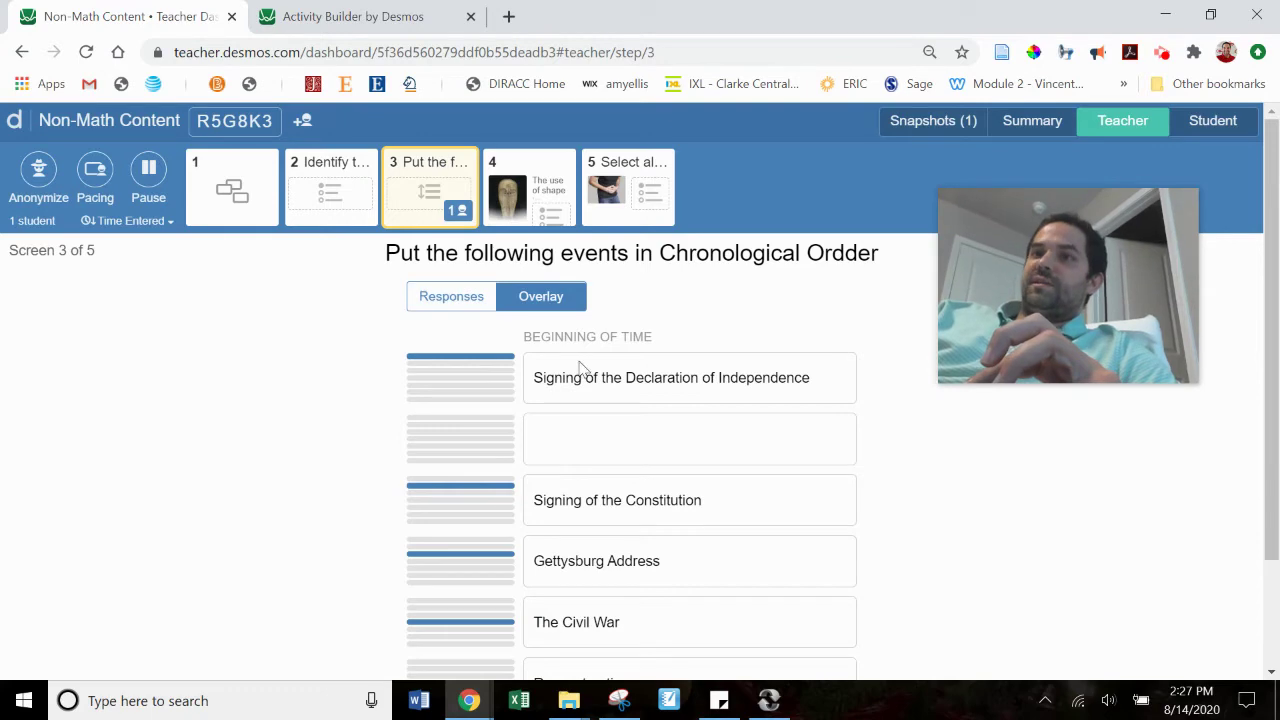
click(457, 300)
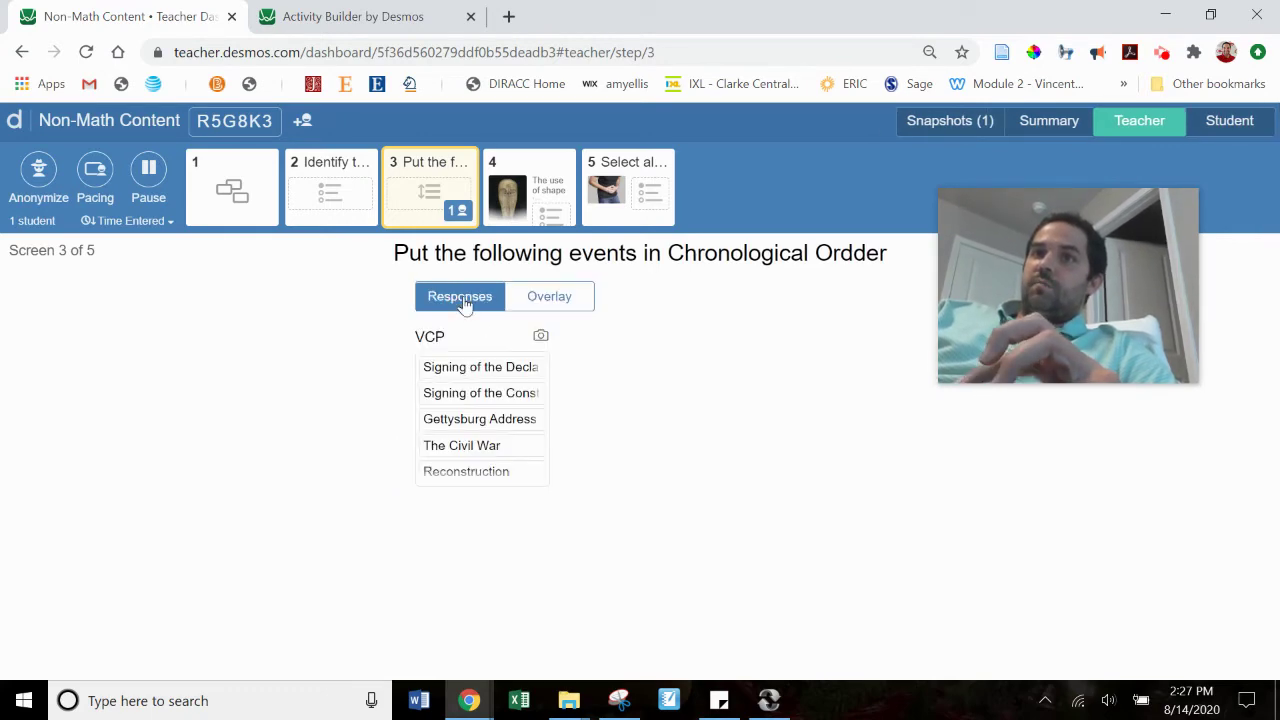
click(350, 16)
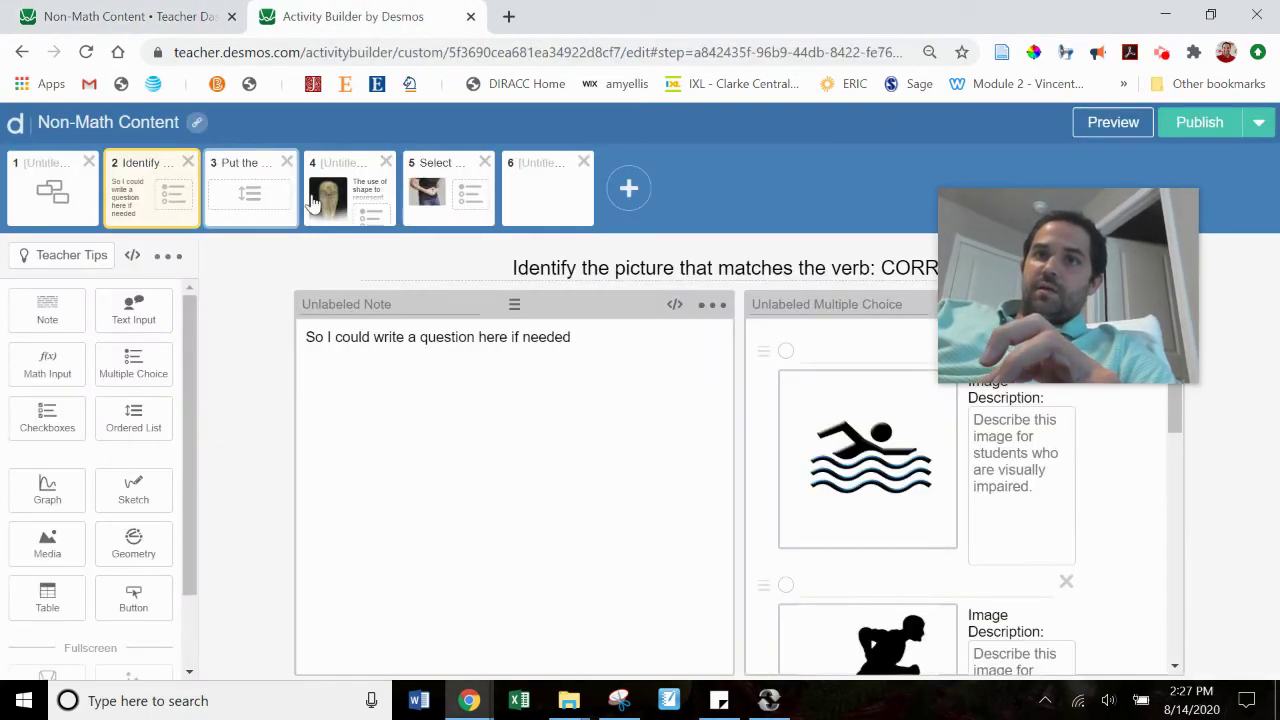
Step: Select screen 3's chronological ordering list in the editor and bring up Chrome's window previews
click(253, 192)
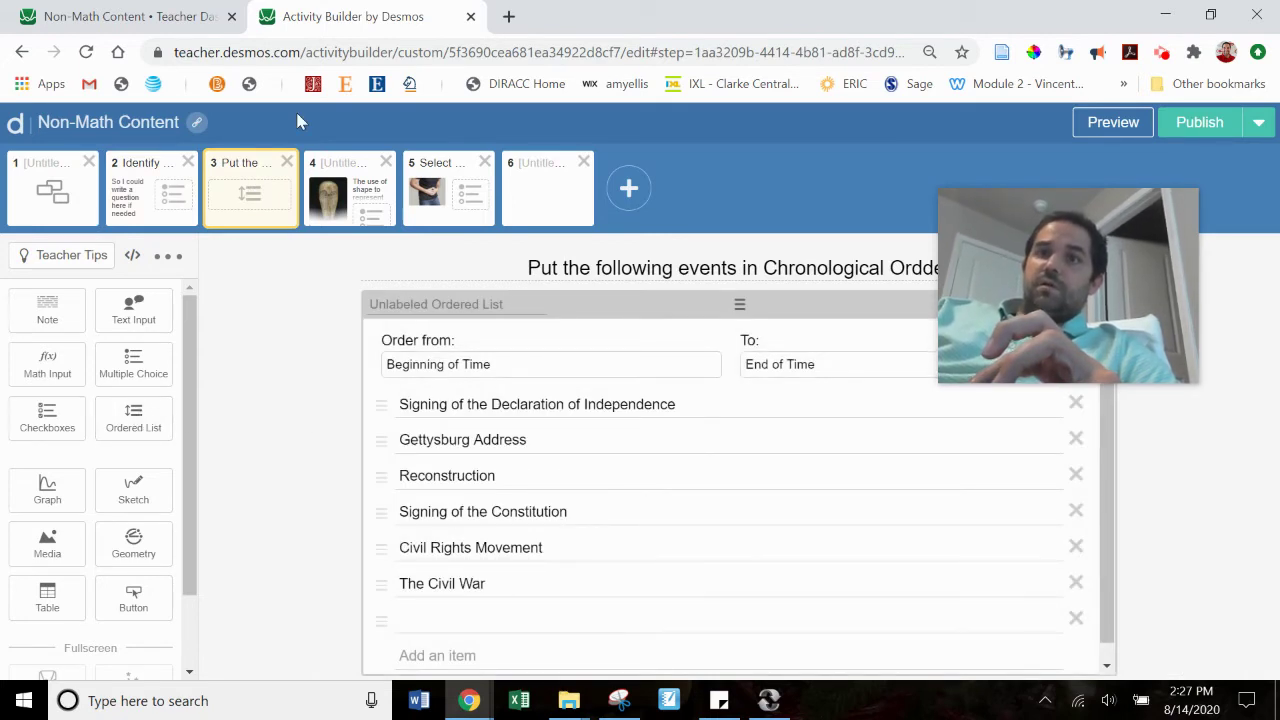
click(469, 700)
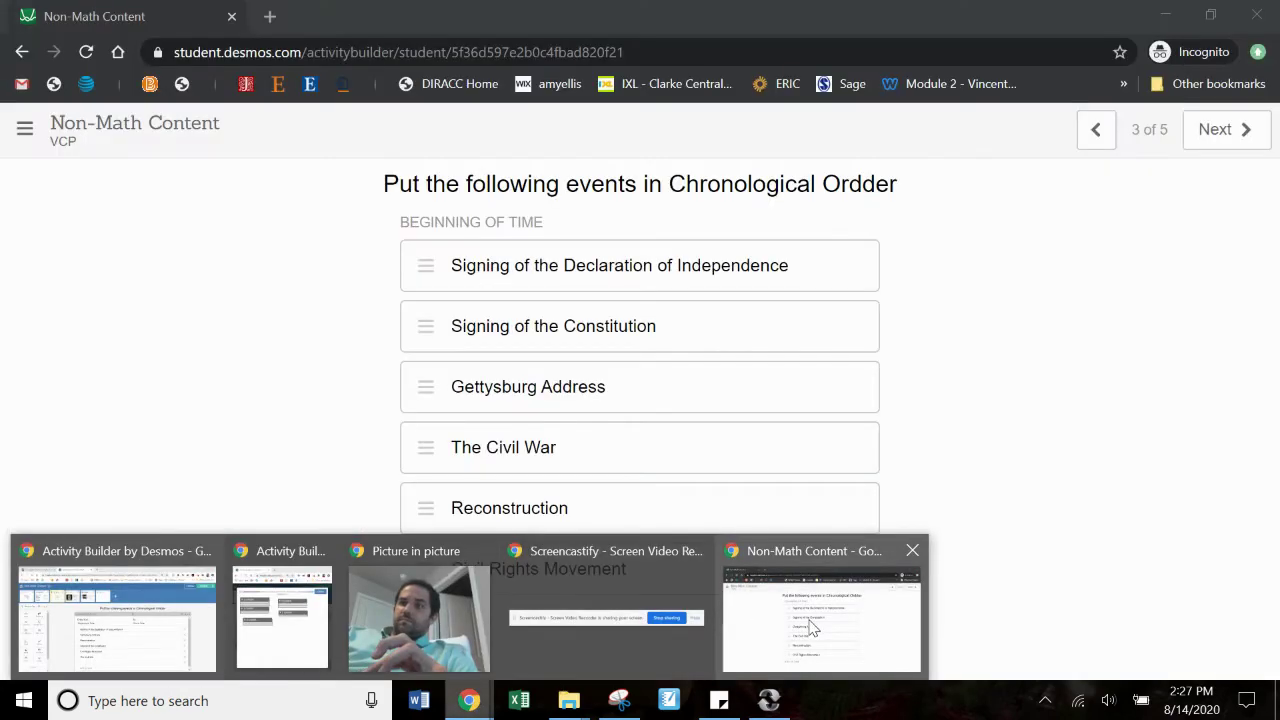
Step: In the student view, advance to screen 4 and answer the mask question with Ornate
click(812, 625)
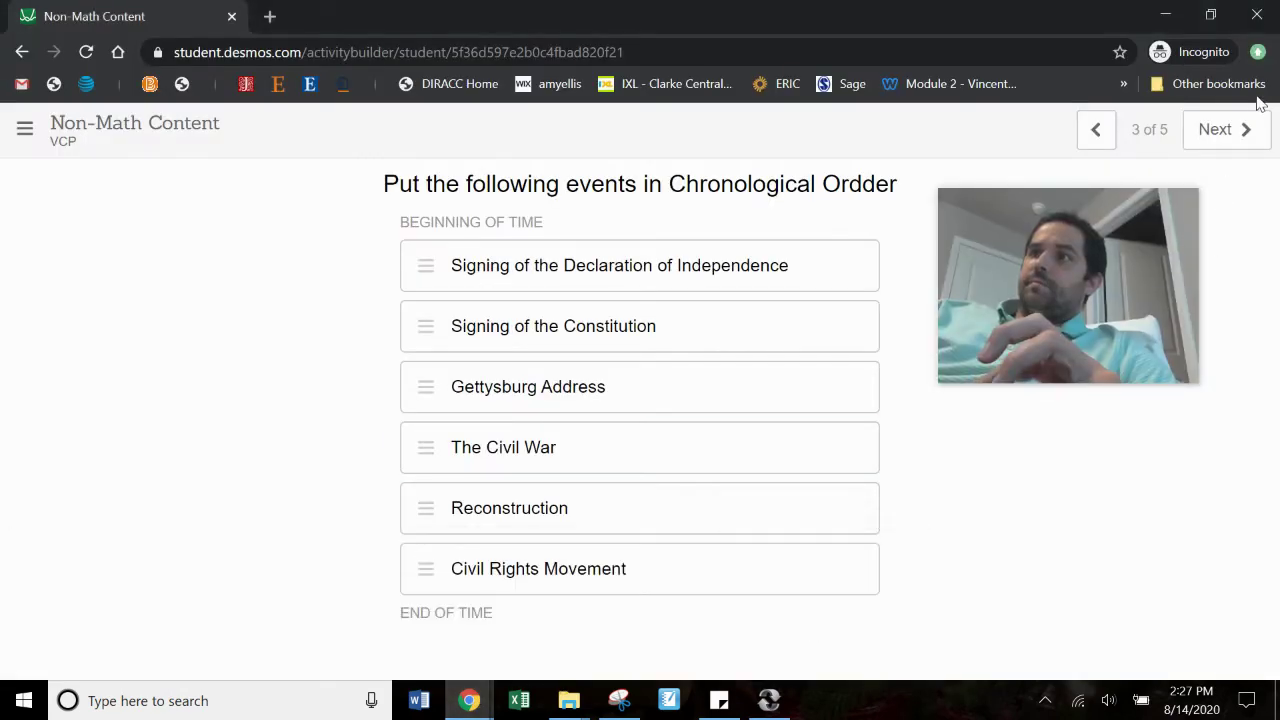
click(1238, 130)
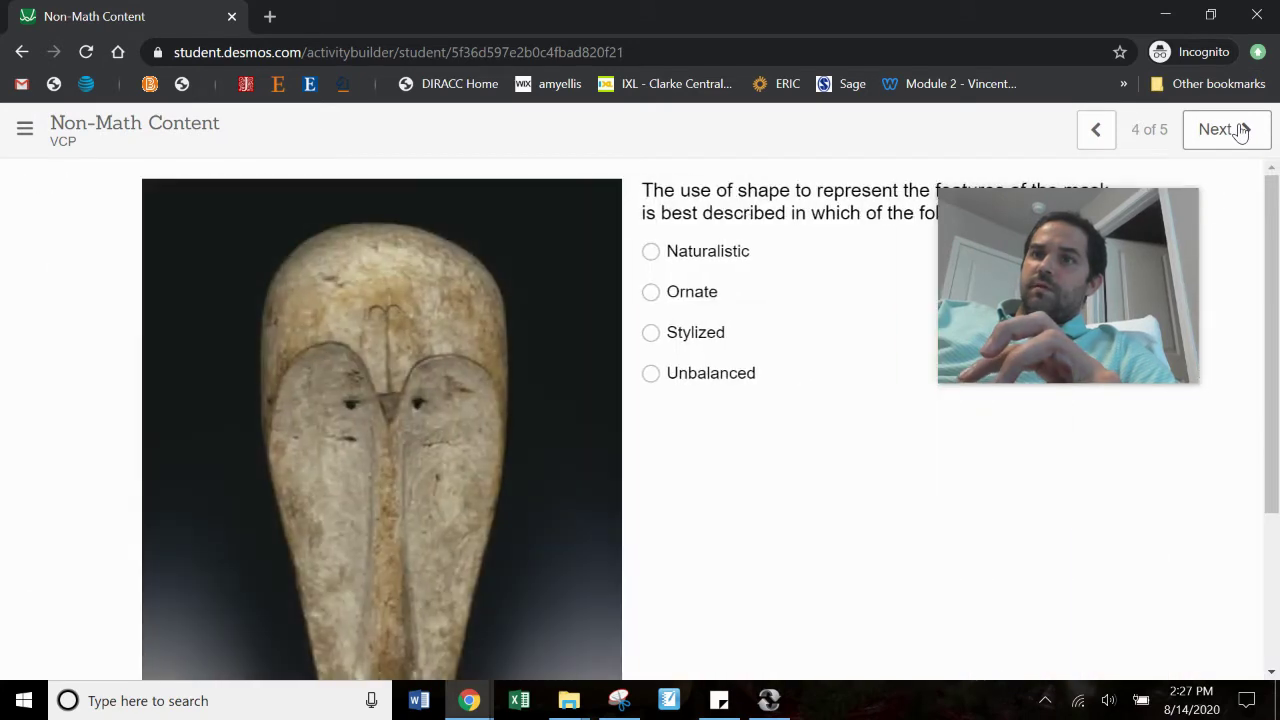
mouse_move(1009, 392)
drag(1116, 201, 1106, 343)
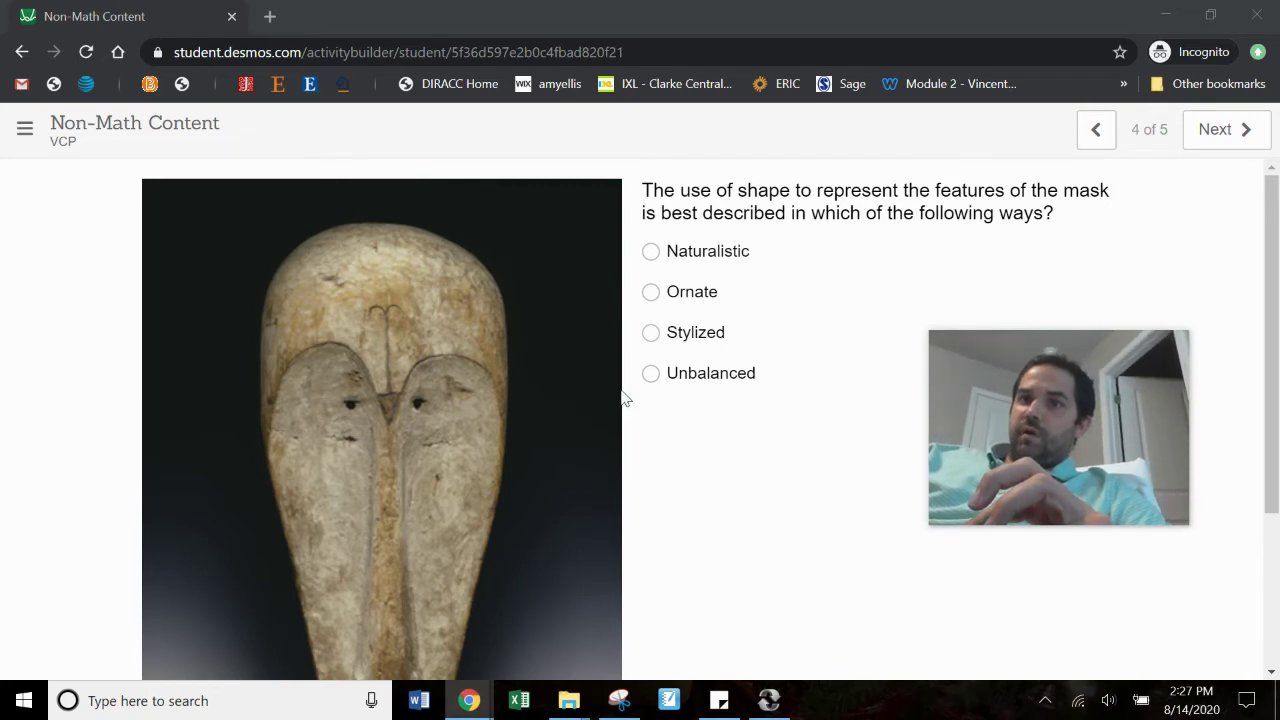
click(664, 291)
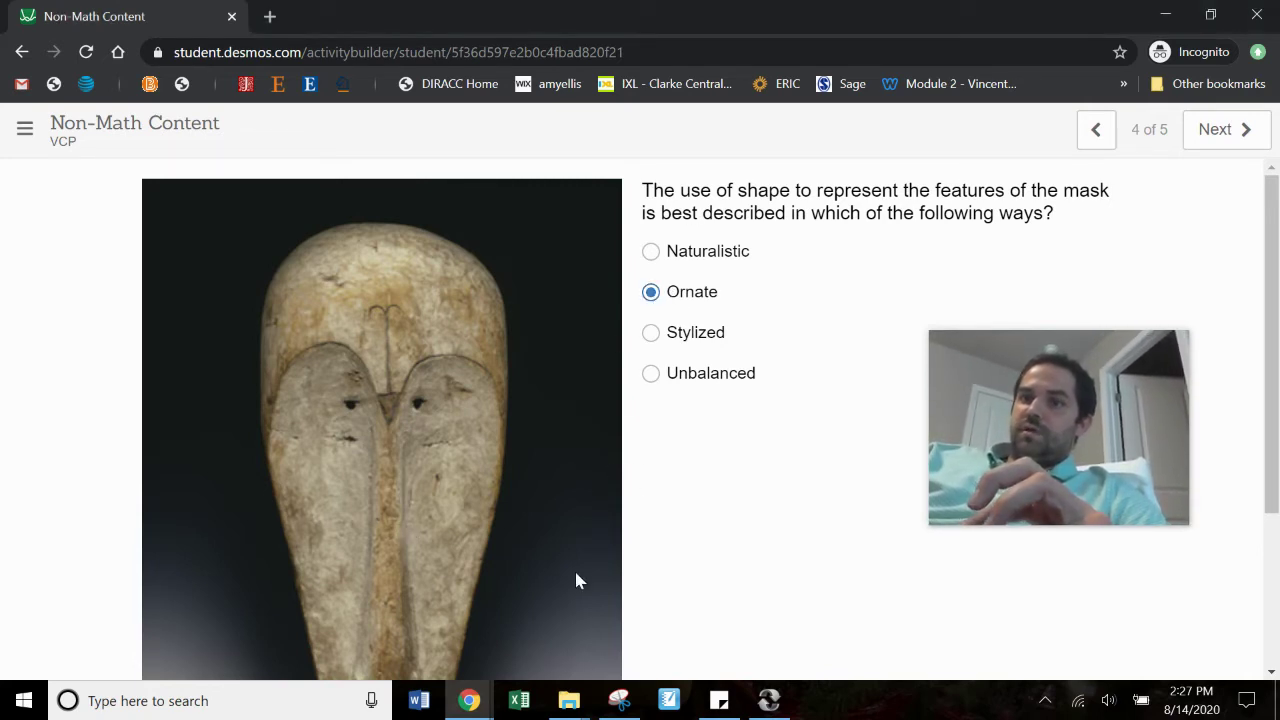
click(469, 700)
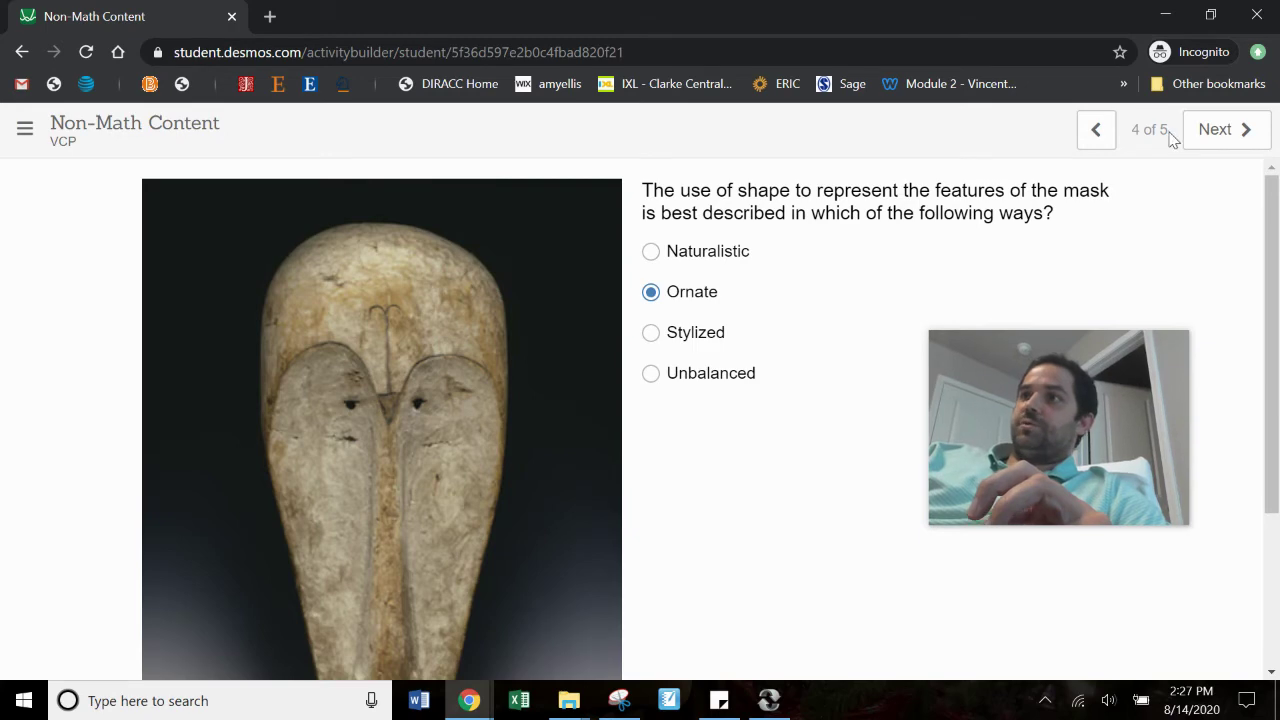
Step: On screen 5, tick Bananas, Rice, Apple Sauce and Toast for the BRAT diet question
click(1218, 131)
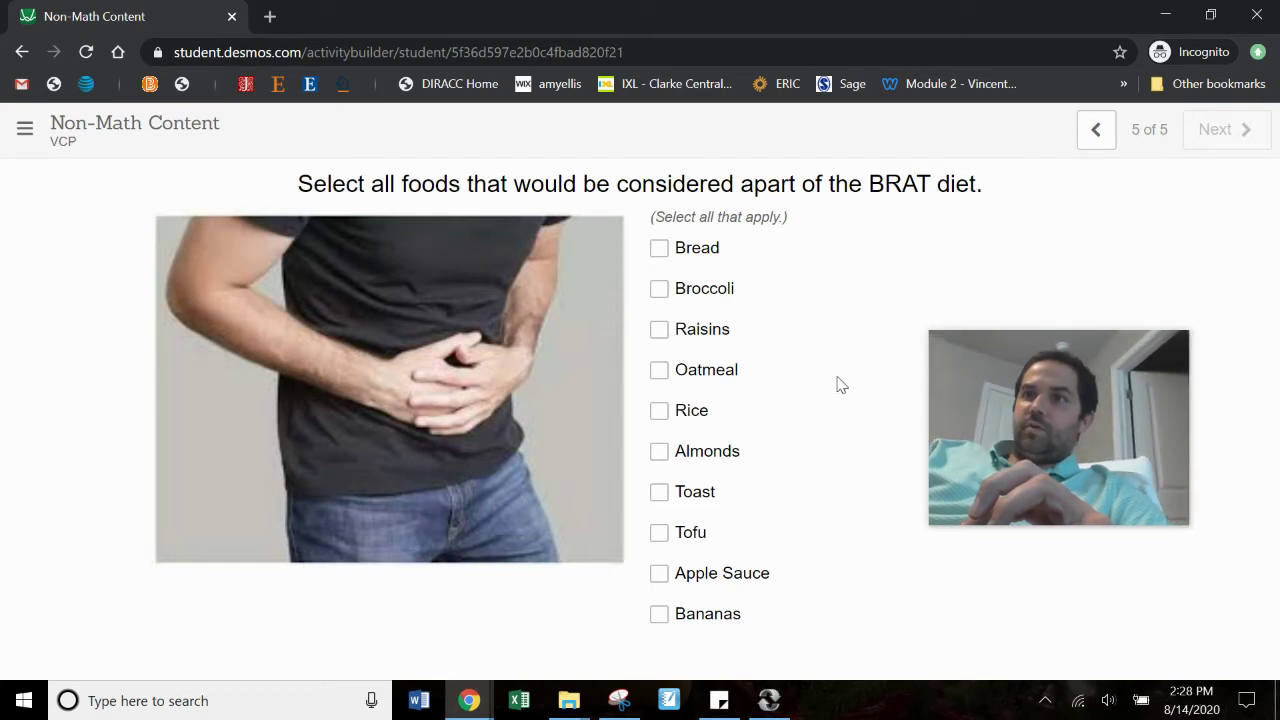
click(683, 256)
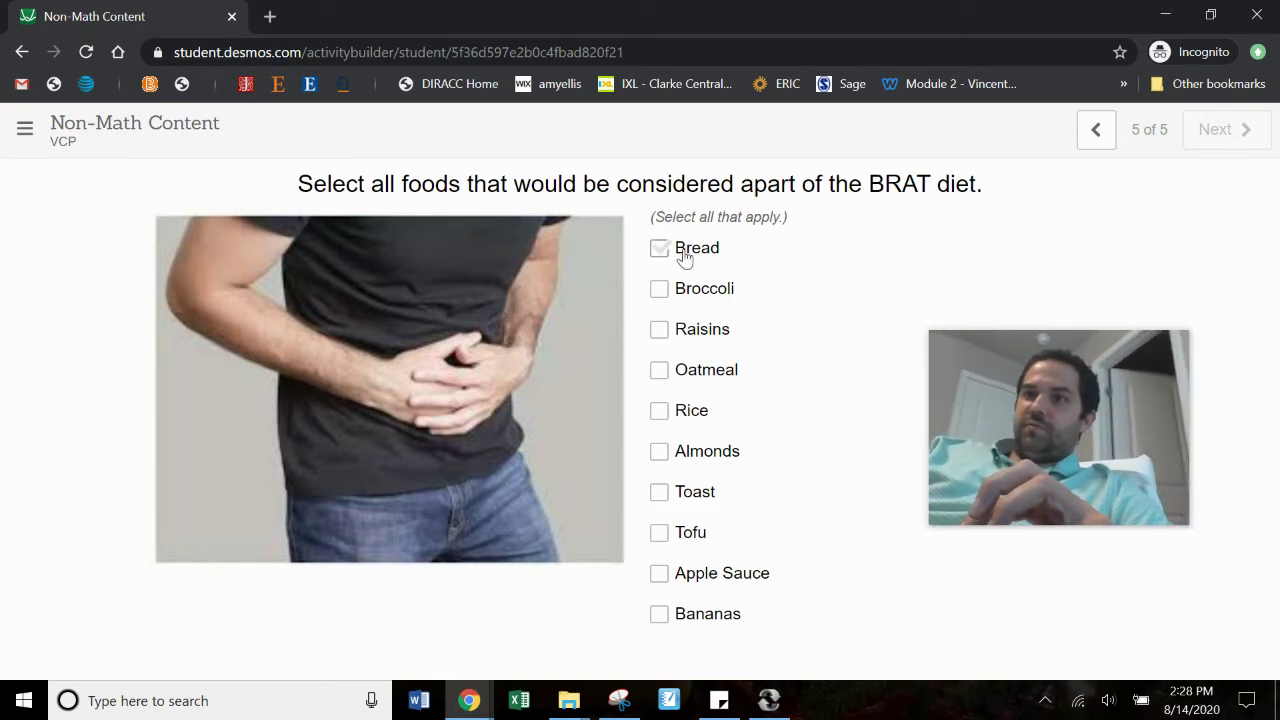
click(659, 614)
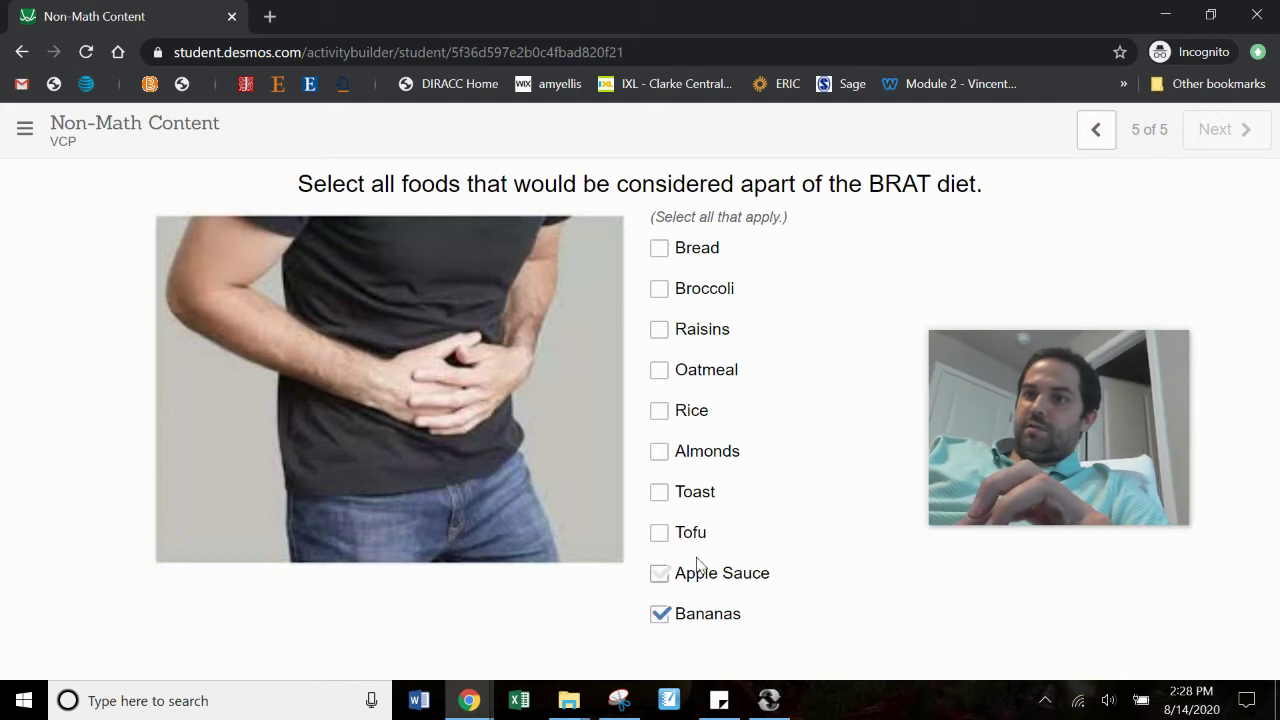
click(660, 412)
click(659, 574)
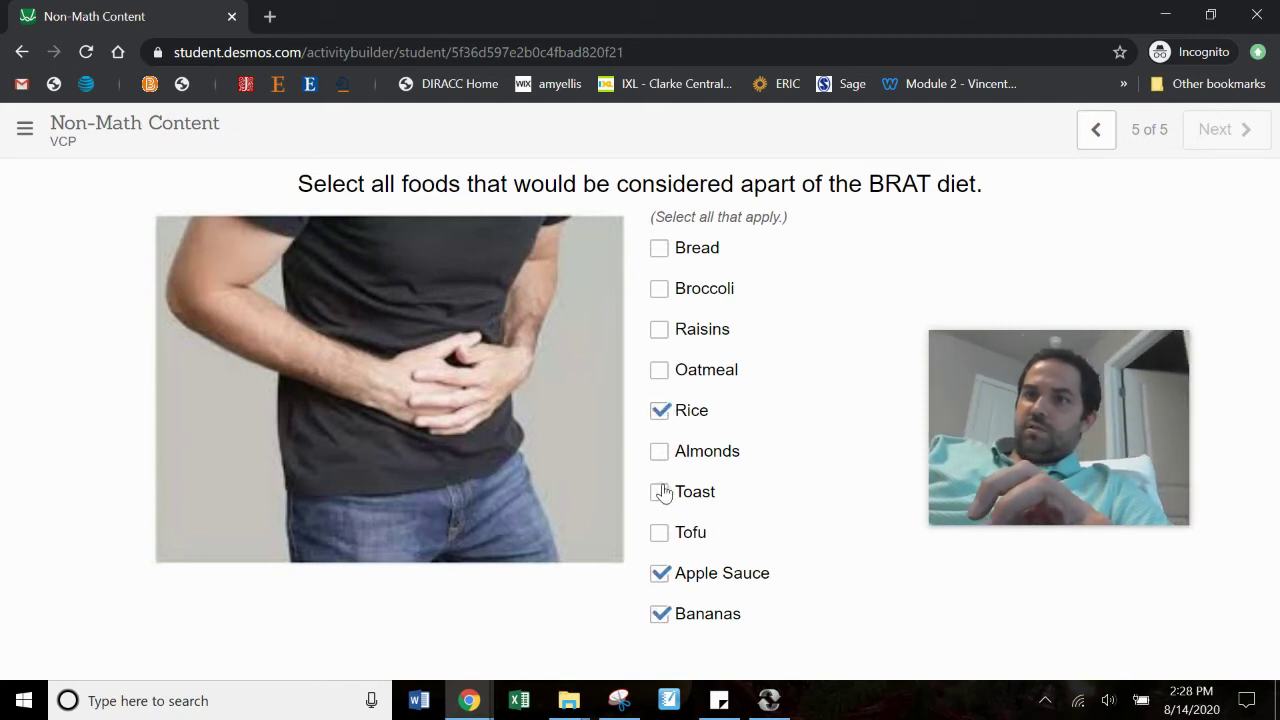
click(660, 492)
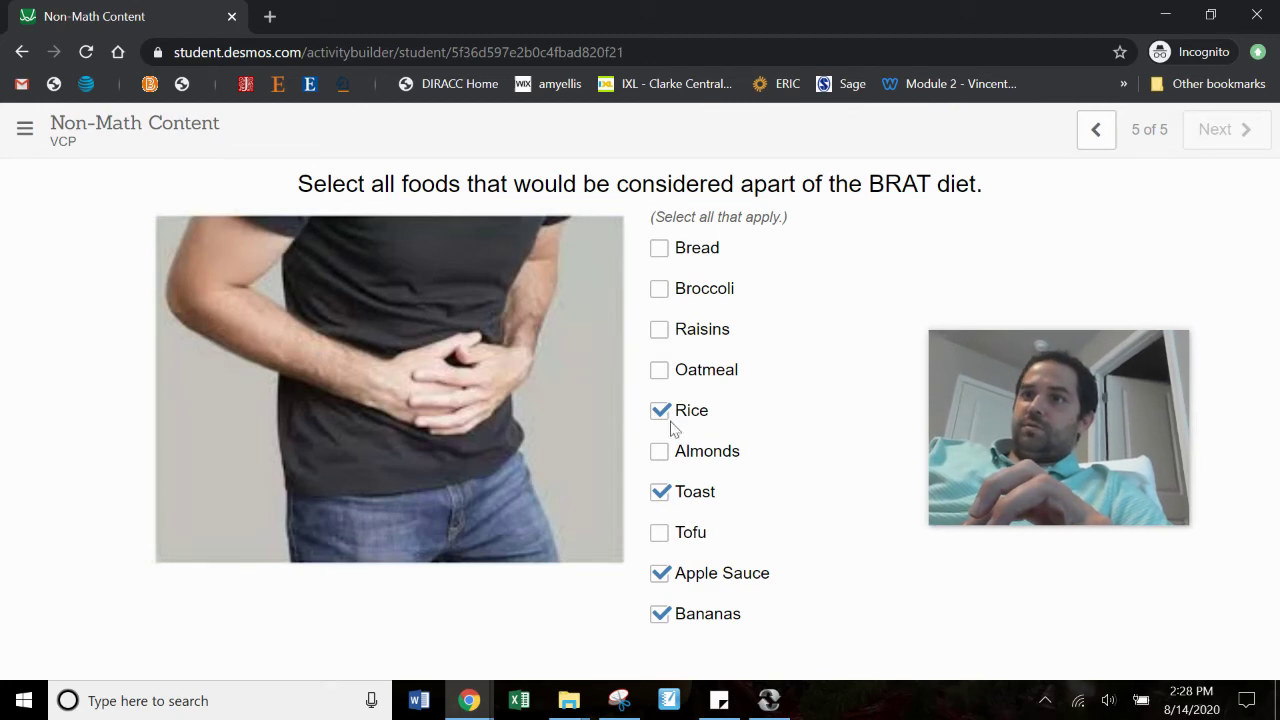
click(469, 700)
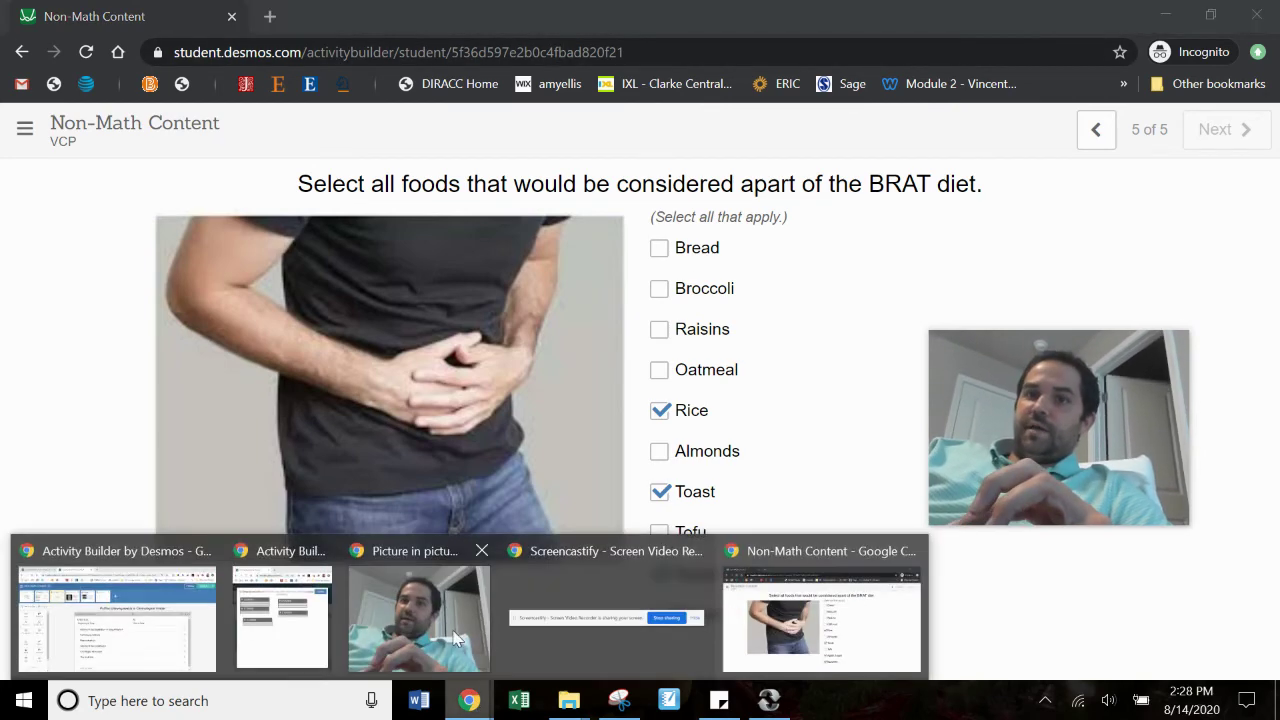
Step: Check screen 5's BRAT diet responses on the Teacher Dashboard, then go back to the Activity Builder editor
click(180, 625)
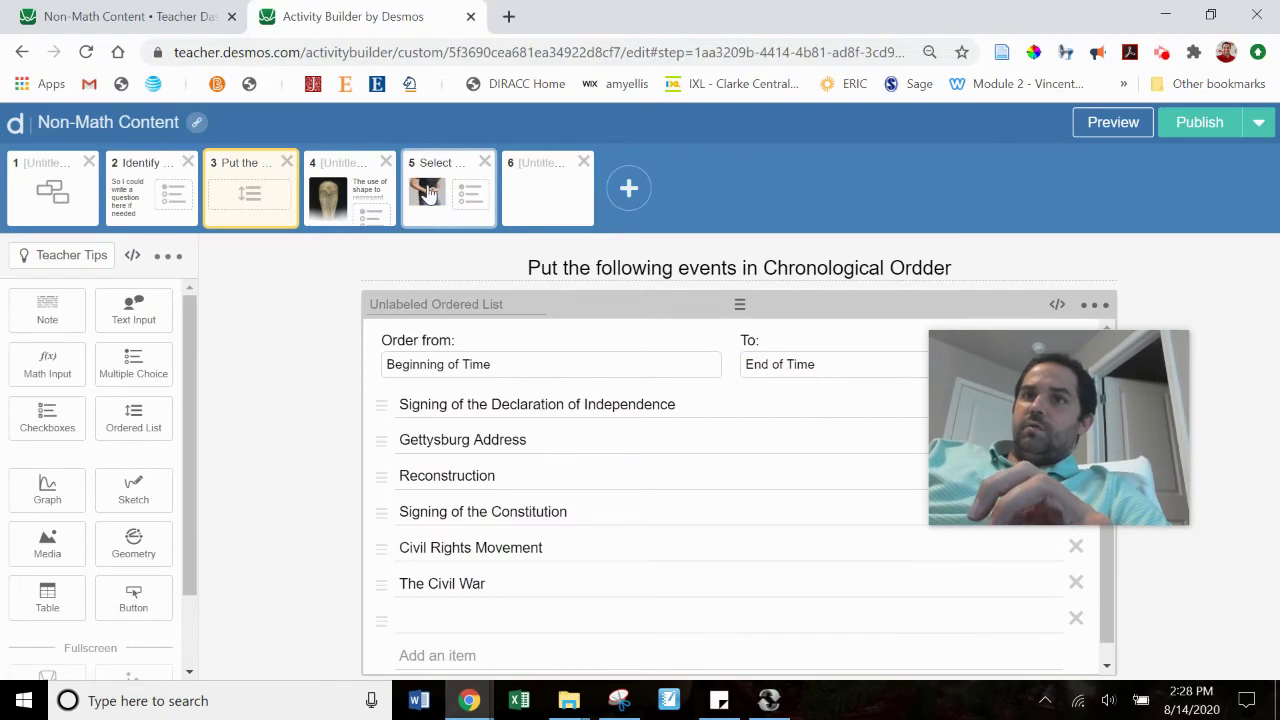
click(217, 20)
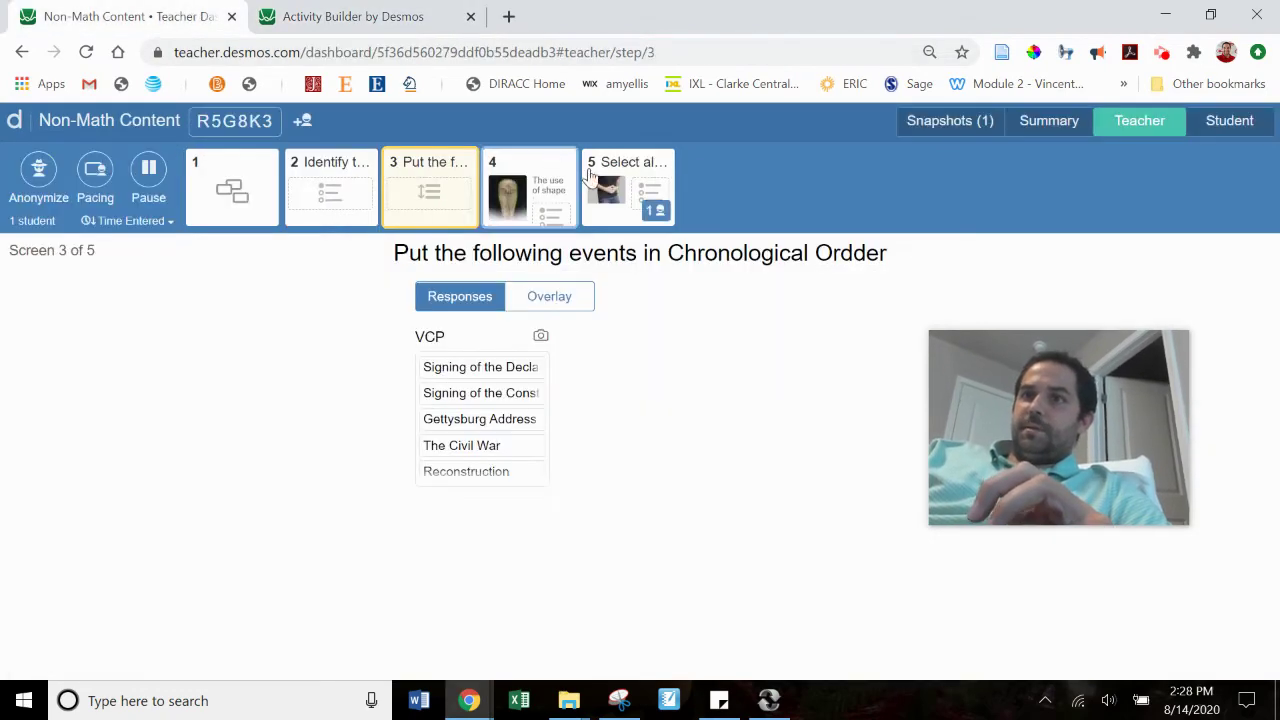
click(641, 207)
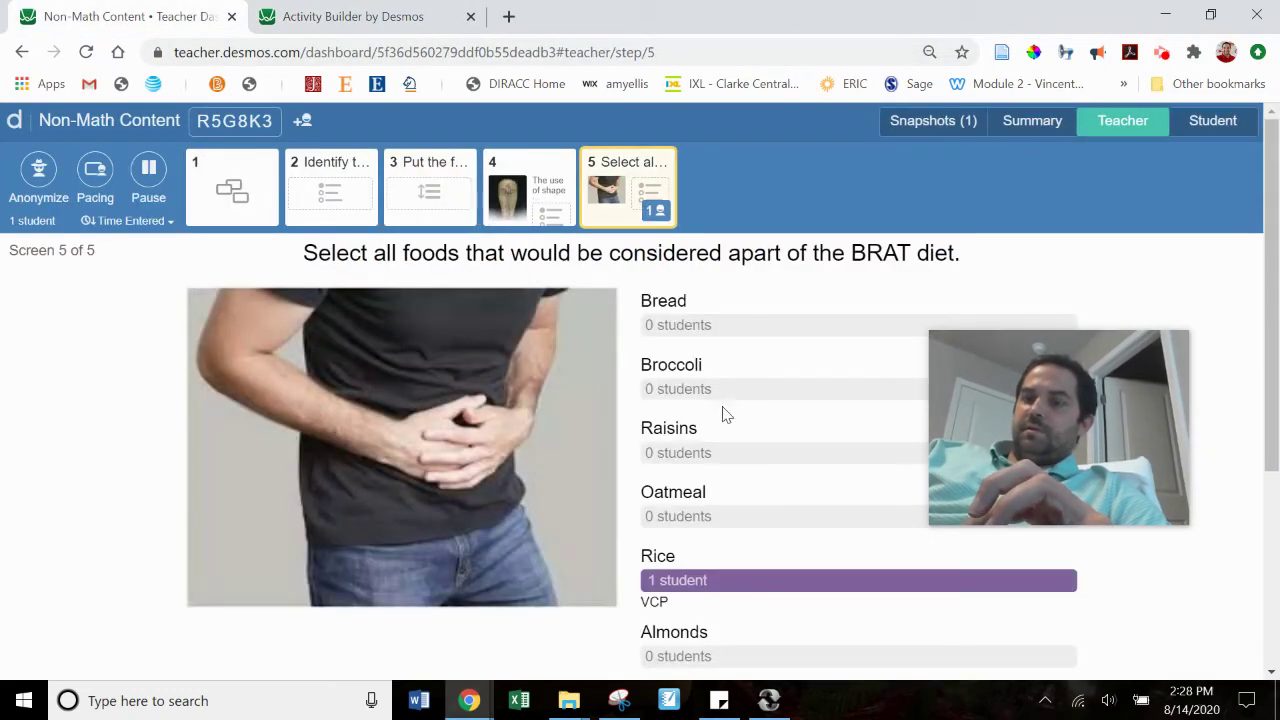
drag(1262, 362, 1266, 290)
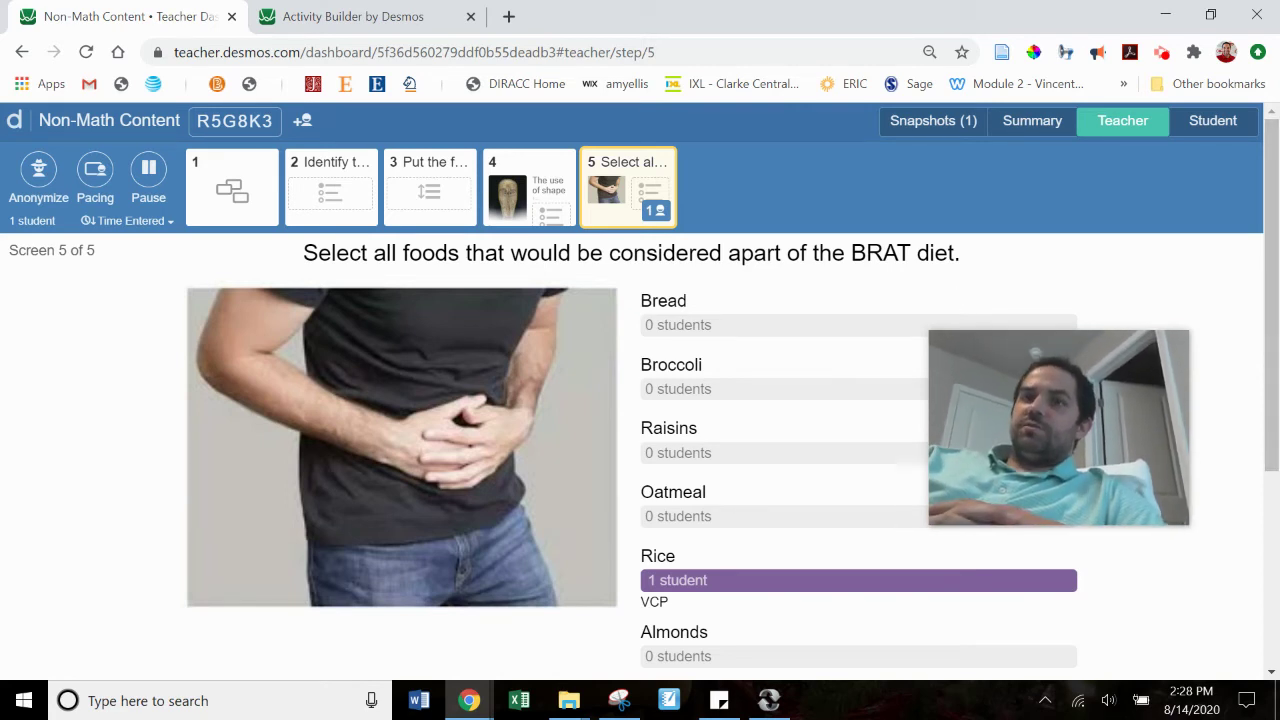
click(345, 12)
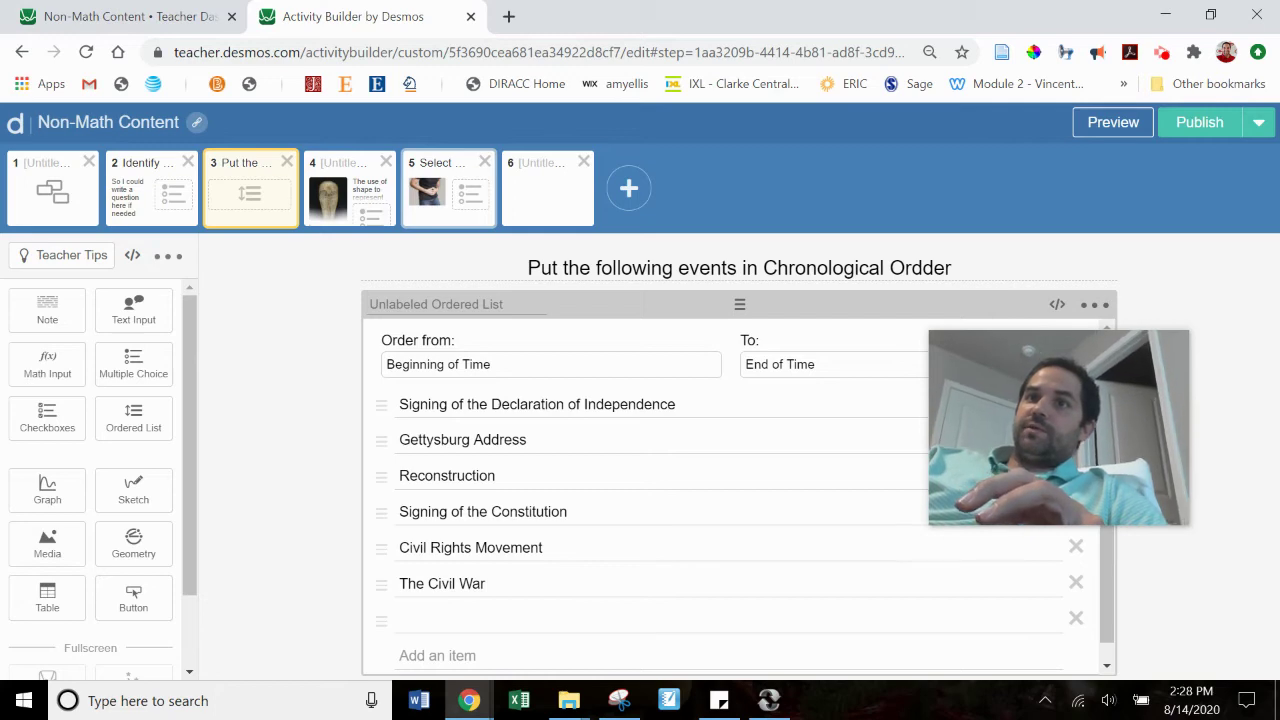
Step: Open screen 5's checkbox question script, close it unchanged, and switch back to the Teacher Dashboard
click(441, 177)
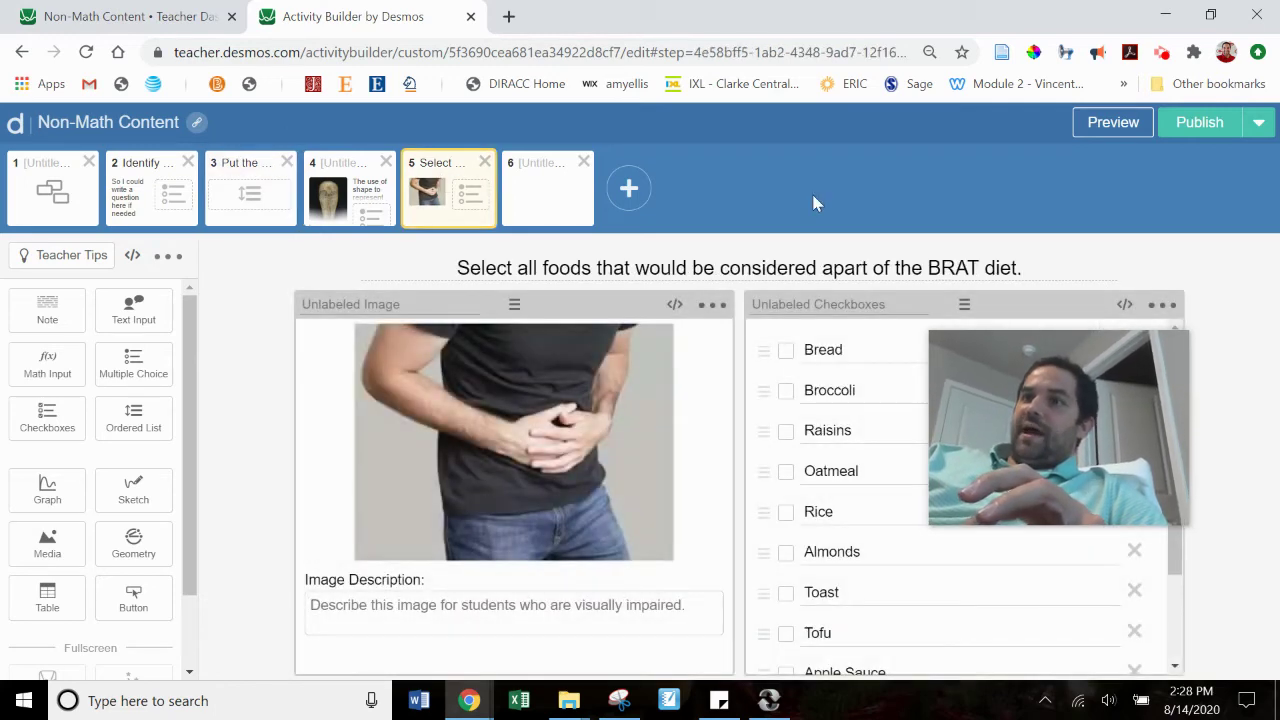
click(1124, 305)
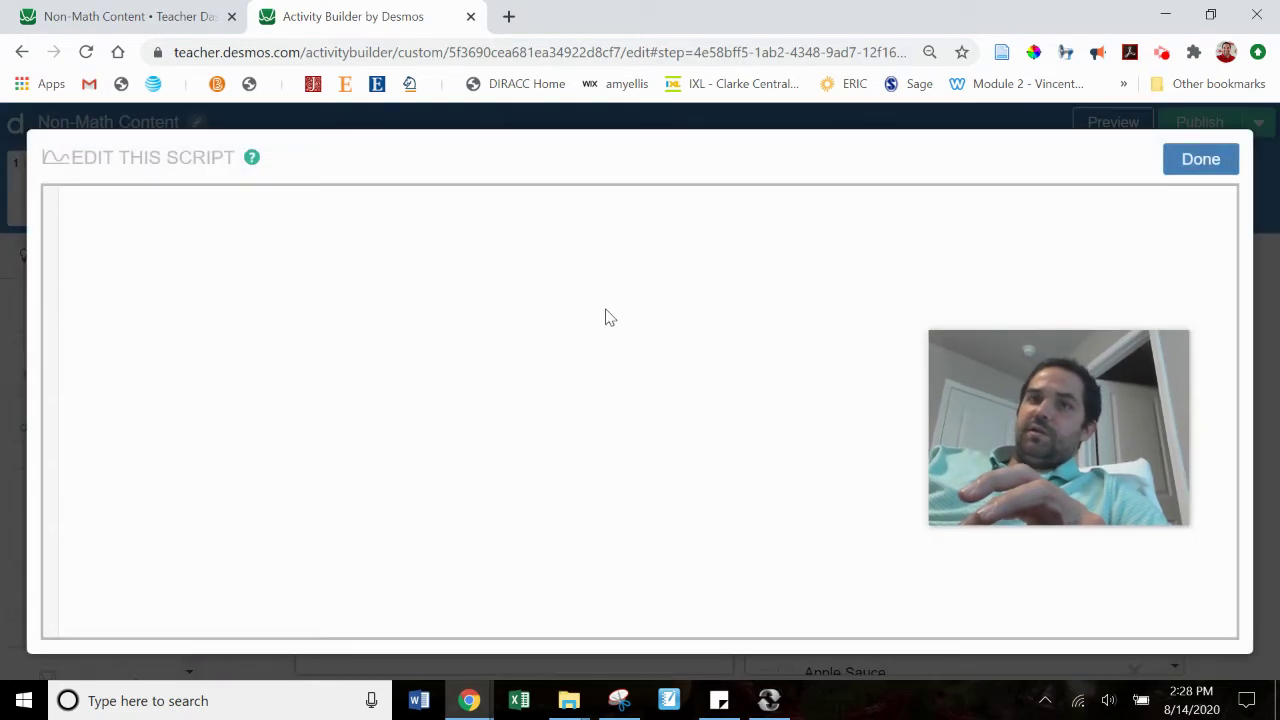
click(476, 232)
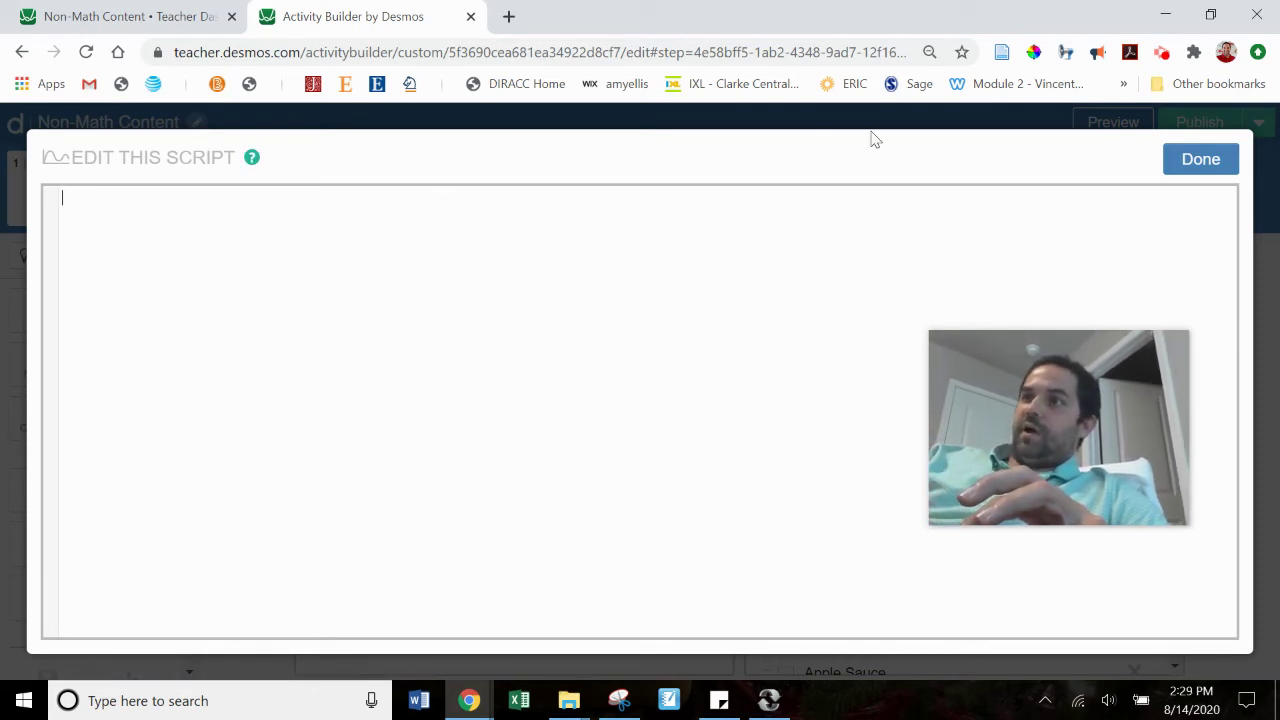
click(1200, 159)
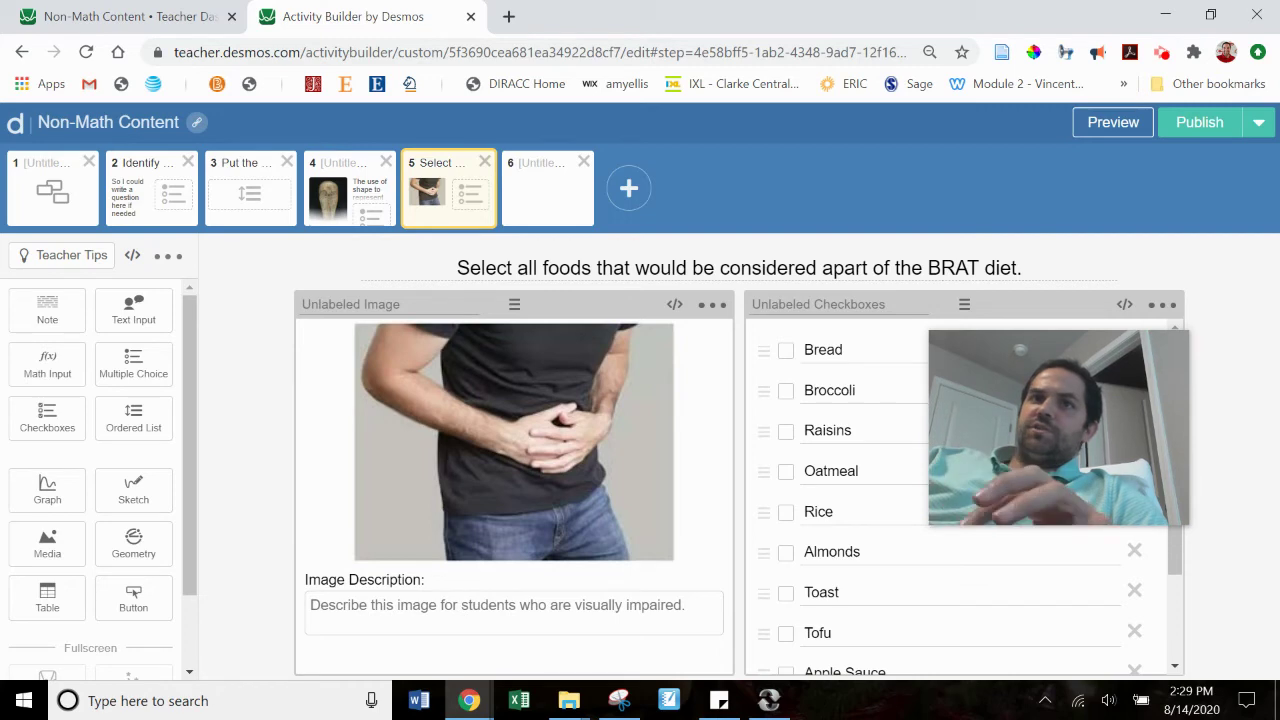
click(170, 10)
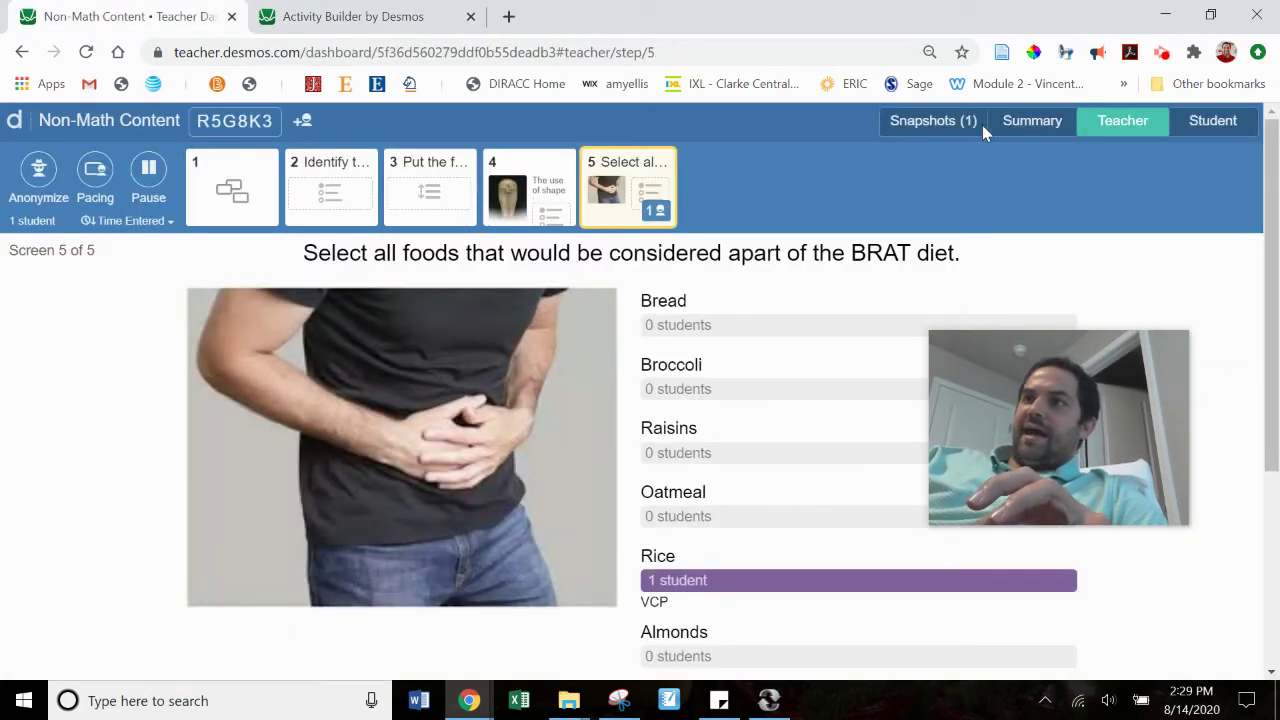
Step: View the dashboard Summary of class progress, then return to the Activity Builder editor
click(1018, 120)
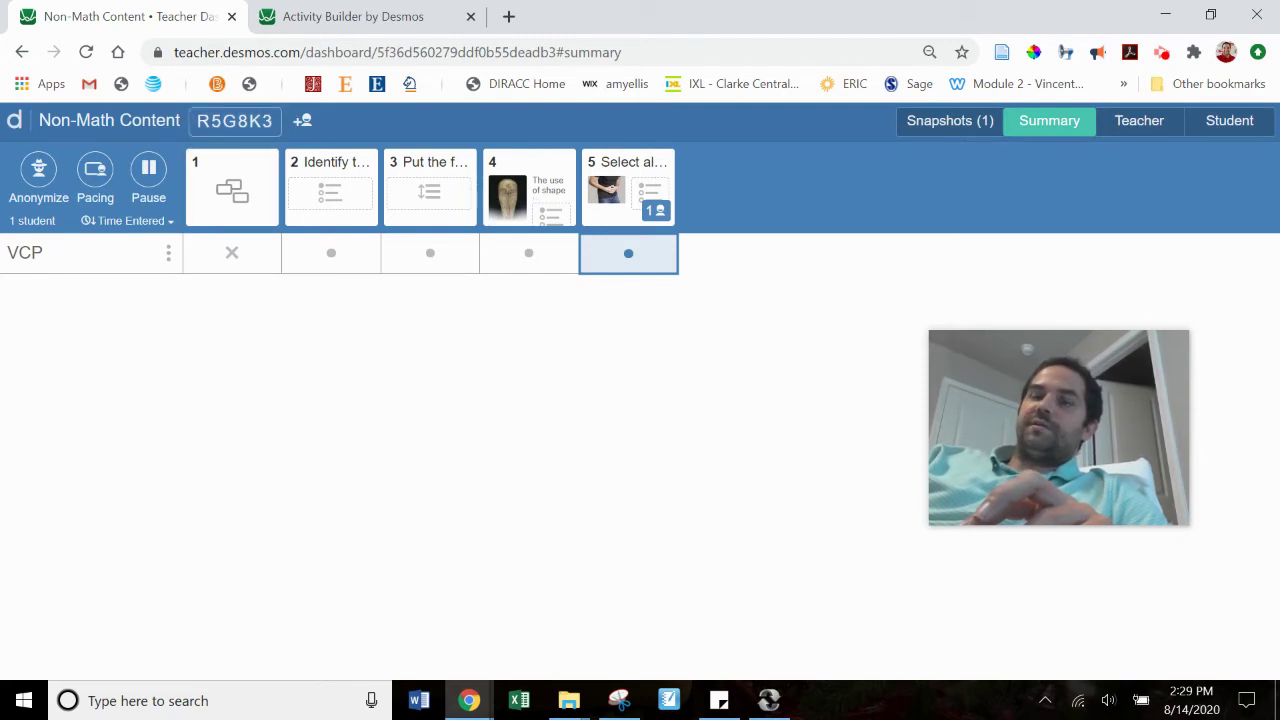
click(320, 20)
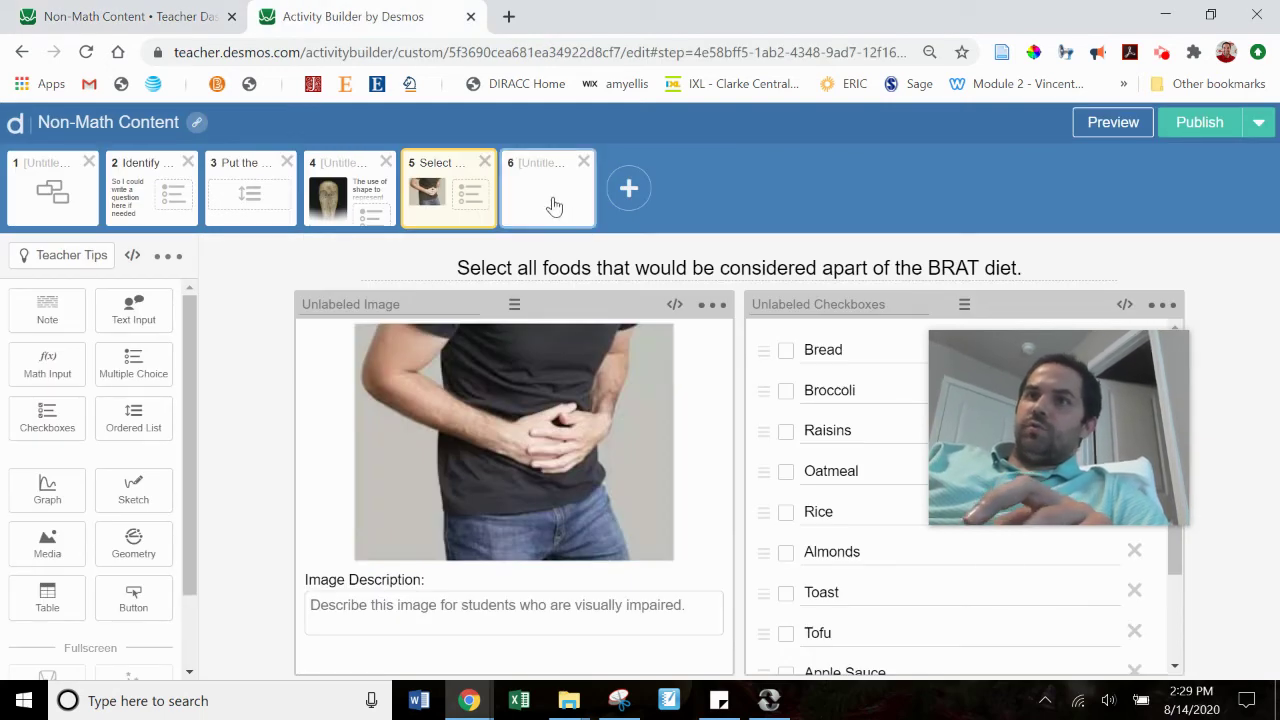
Step: Add a Media component and a Note to blank screen 6, then open a new browser tab
click(555, 205)
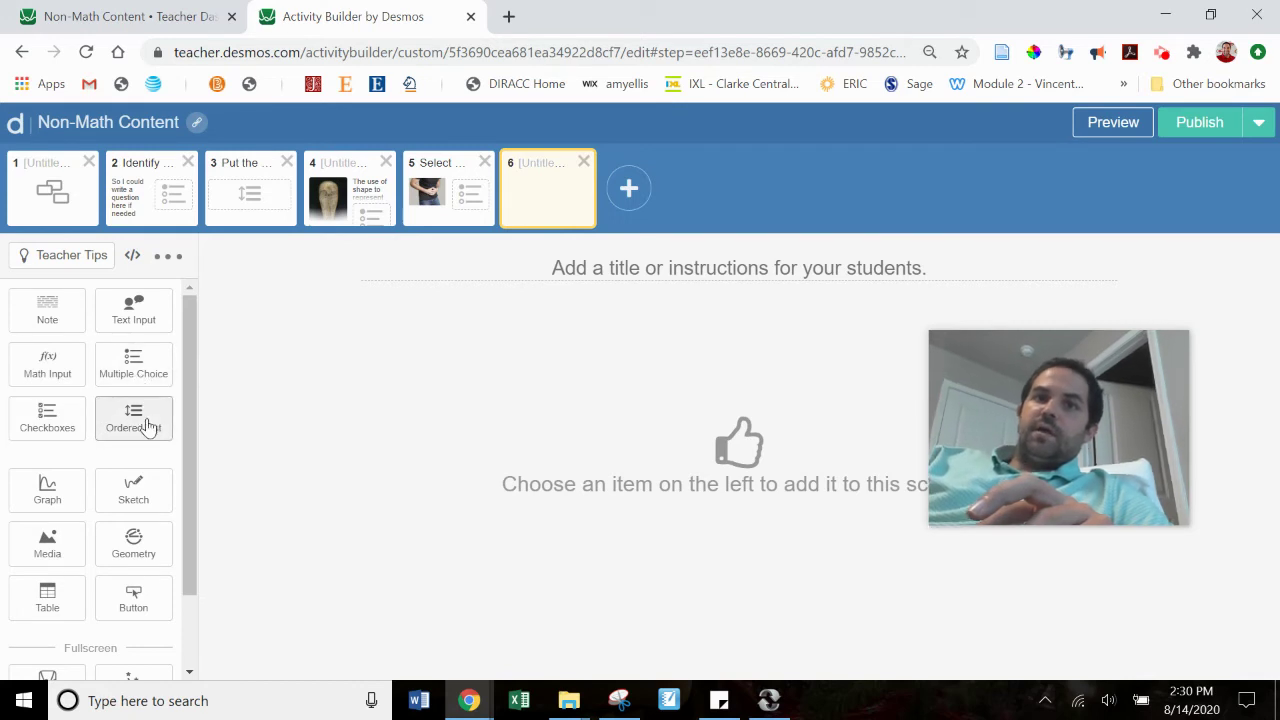
click(47, 554)
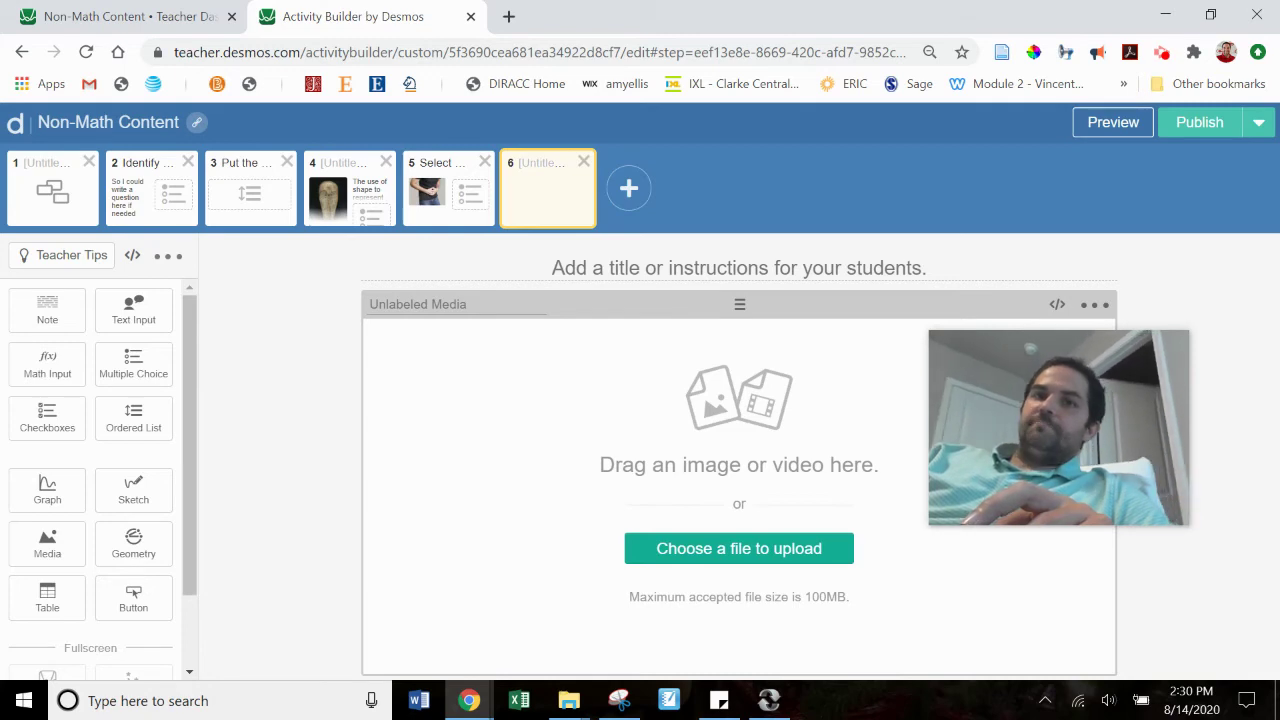
click(33, 298)
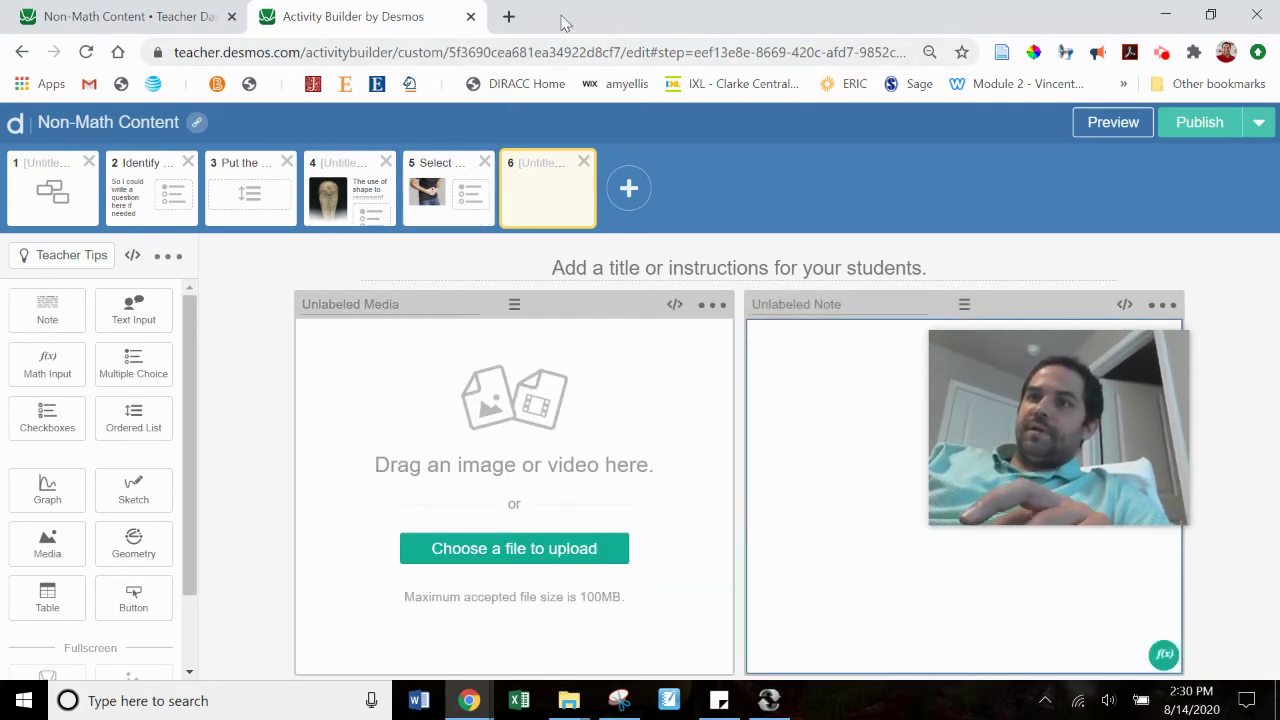
click(508, 16)
Step: Open a Learn With Blippi live video on YouTube, pause it, and copy its web address
text(you)
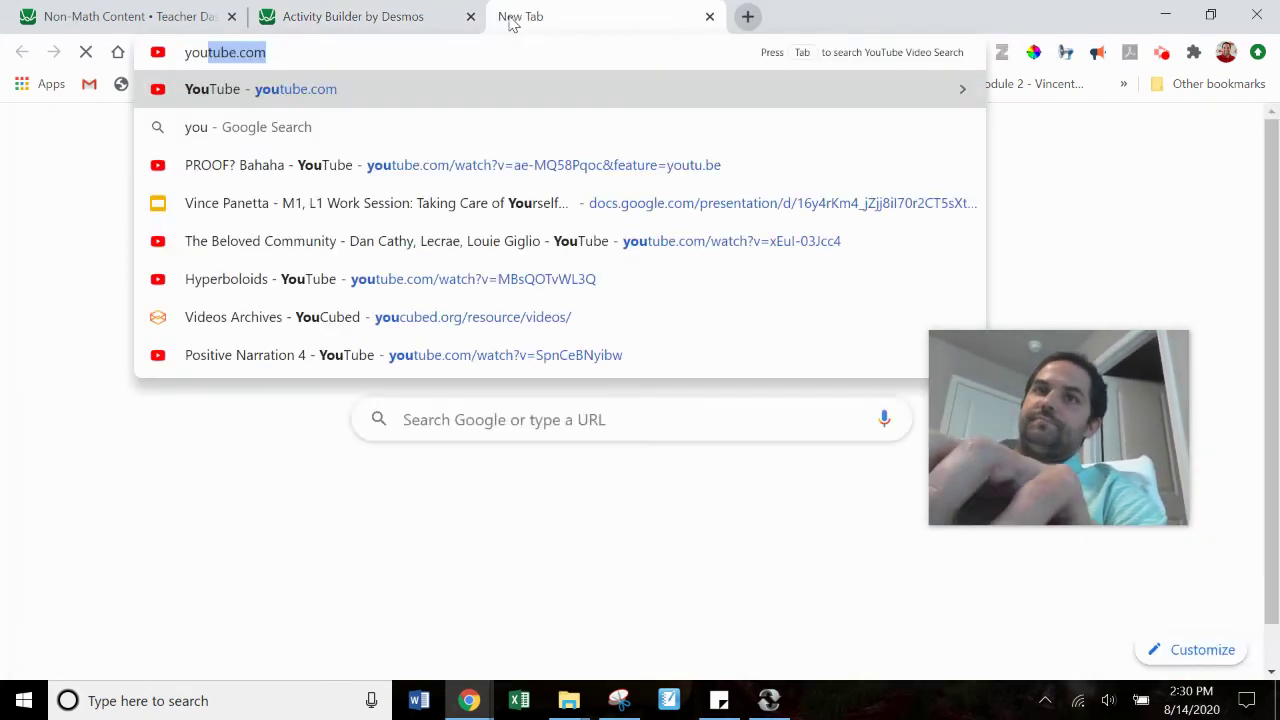
key(Return)
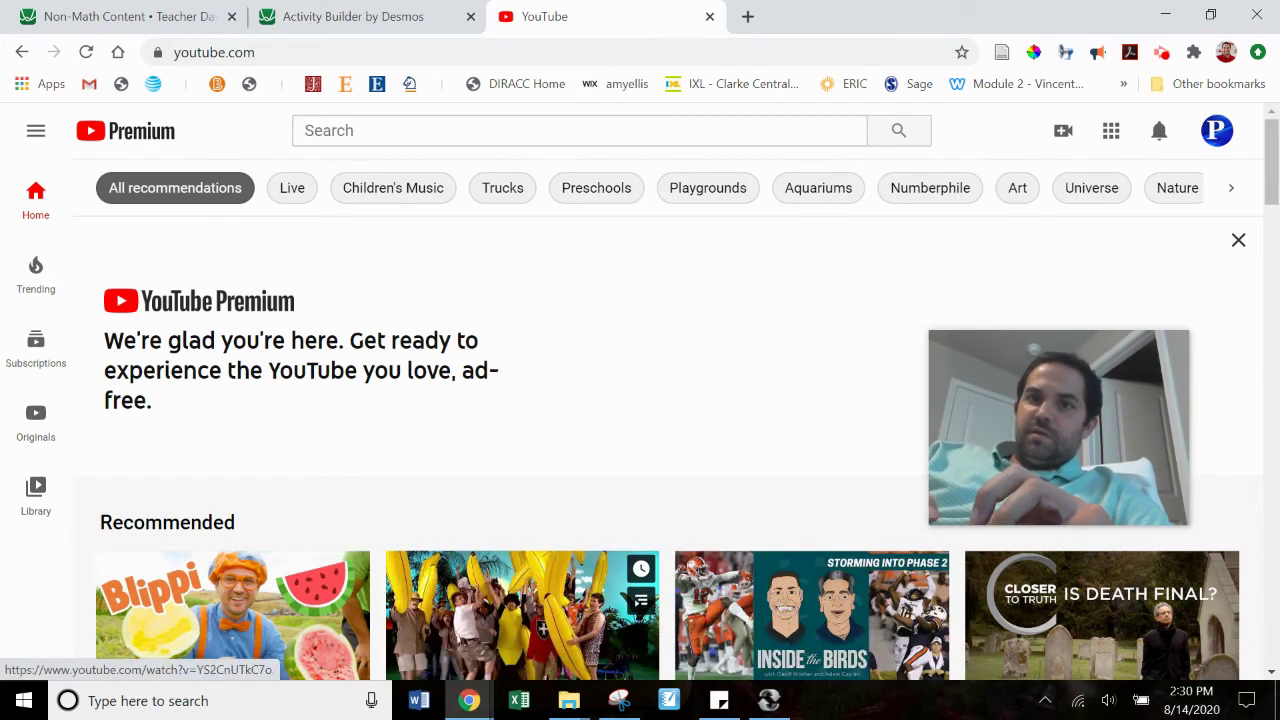
click(545, 605)
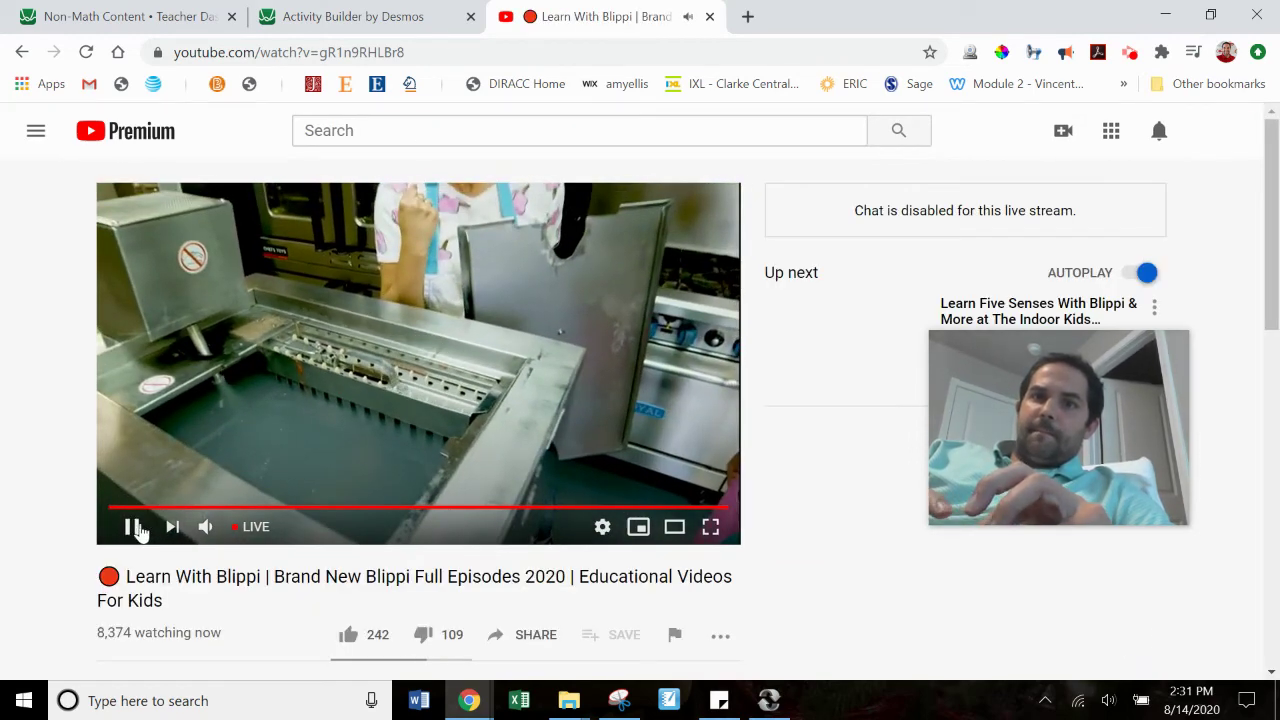
click(133, 527)
click(432, 48)
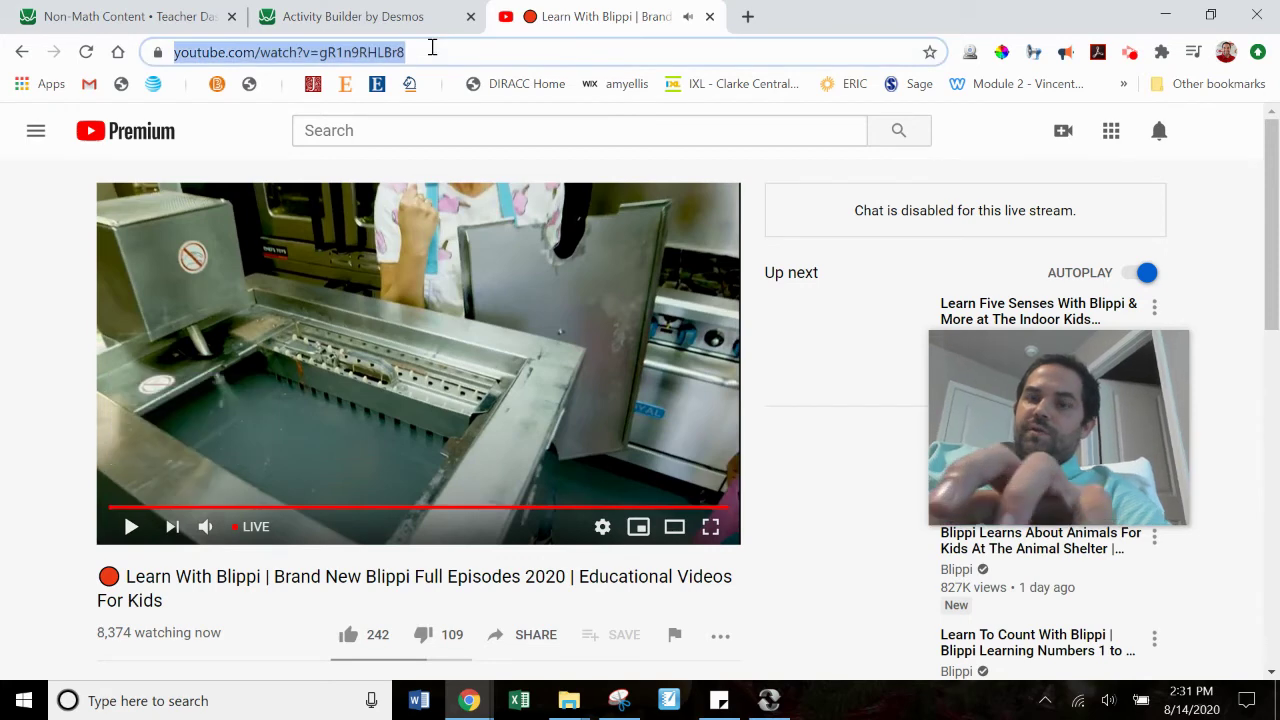
click(393, 18)
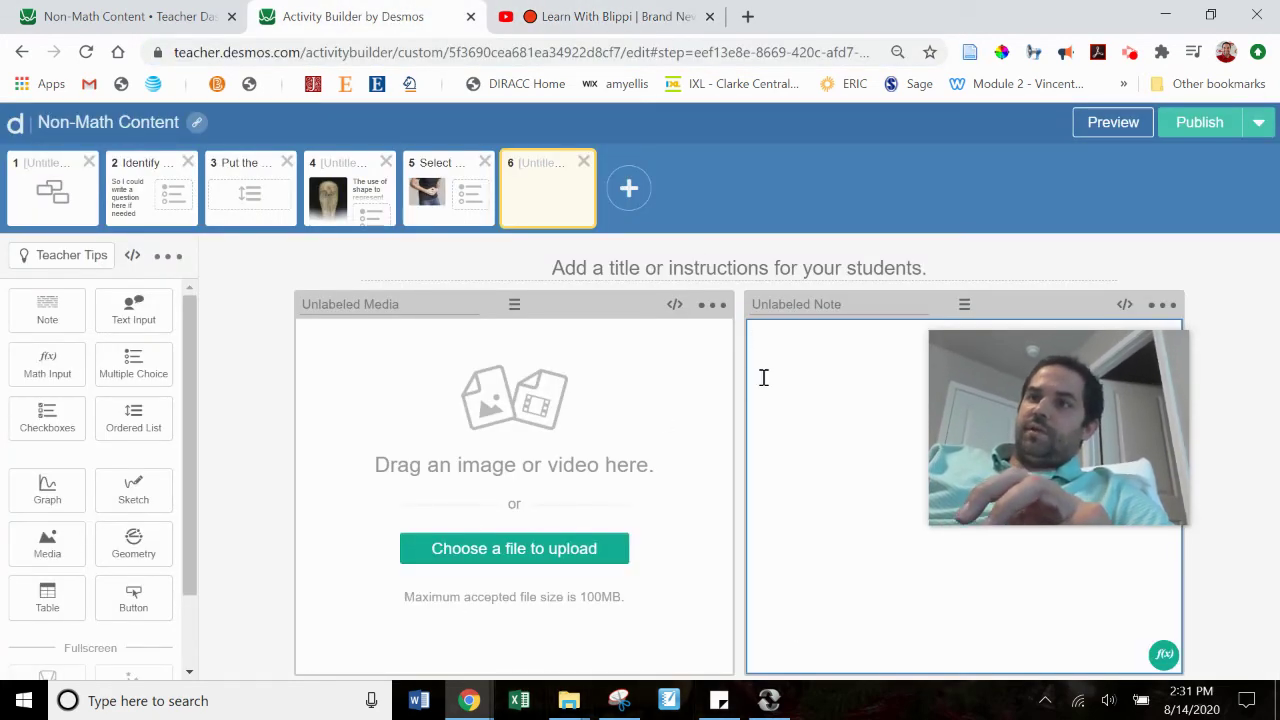
Step: Paste the YouTube link into screen 6's note and check it in student preview
key(ctrl+v)
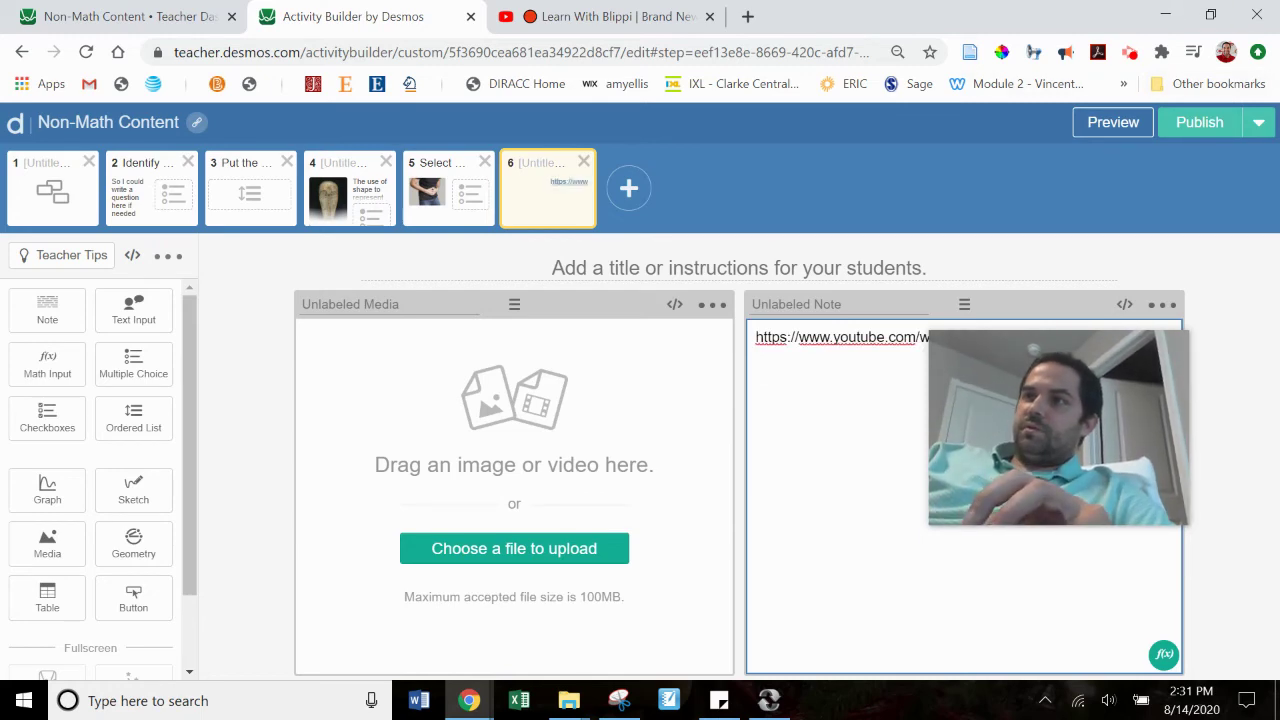
click(1122, 124)
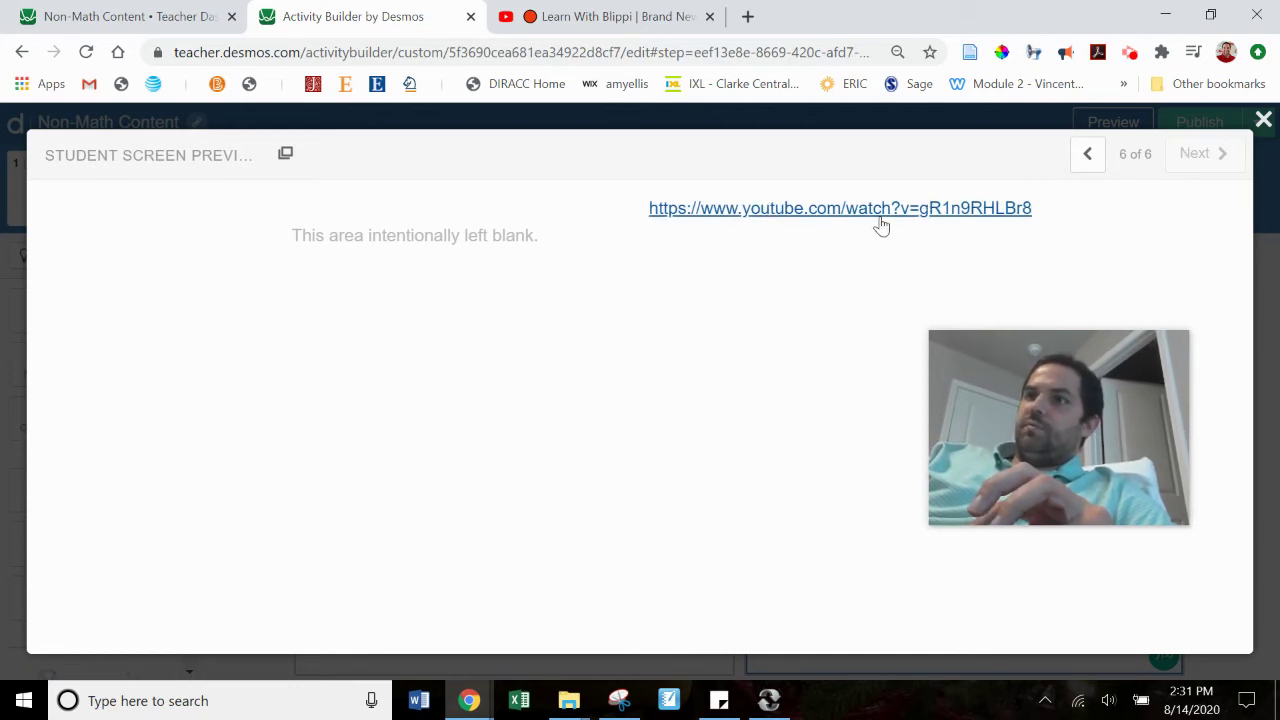
click(1263, 119)
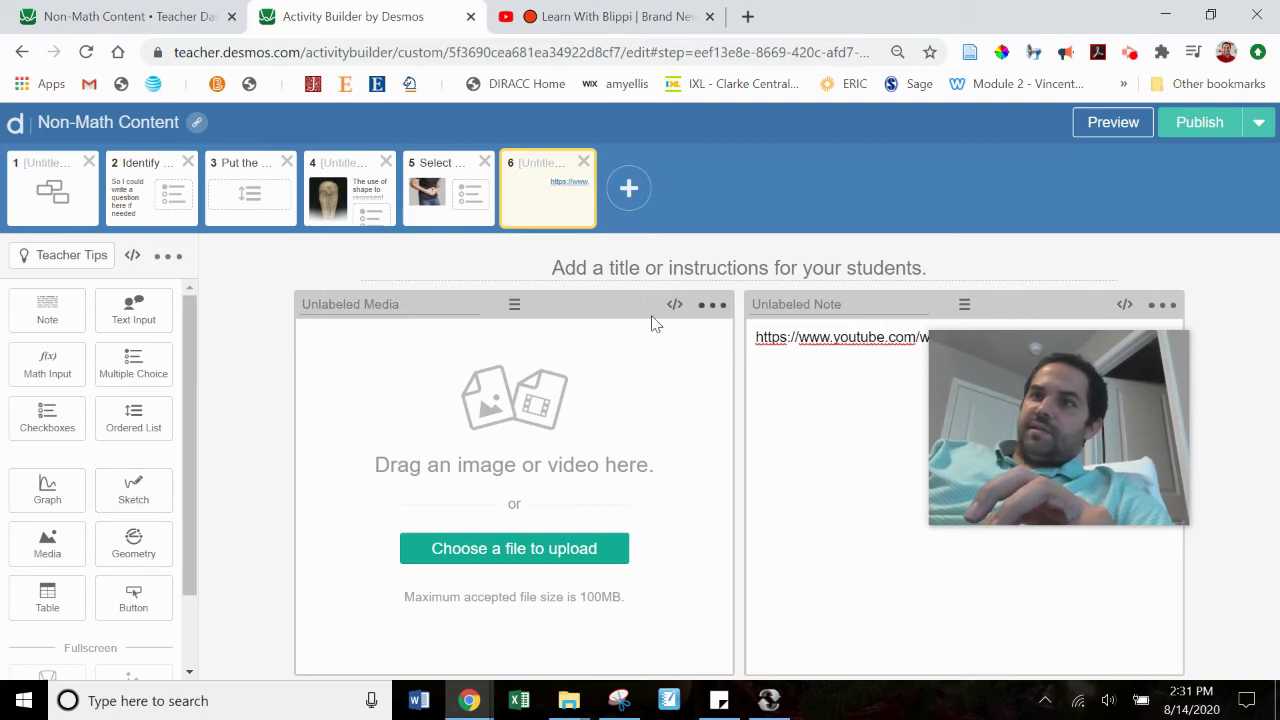
Step: Add a sketch area below the note and test it by drawing 2+2=4 in preview
click(118, 492)
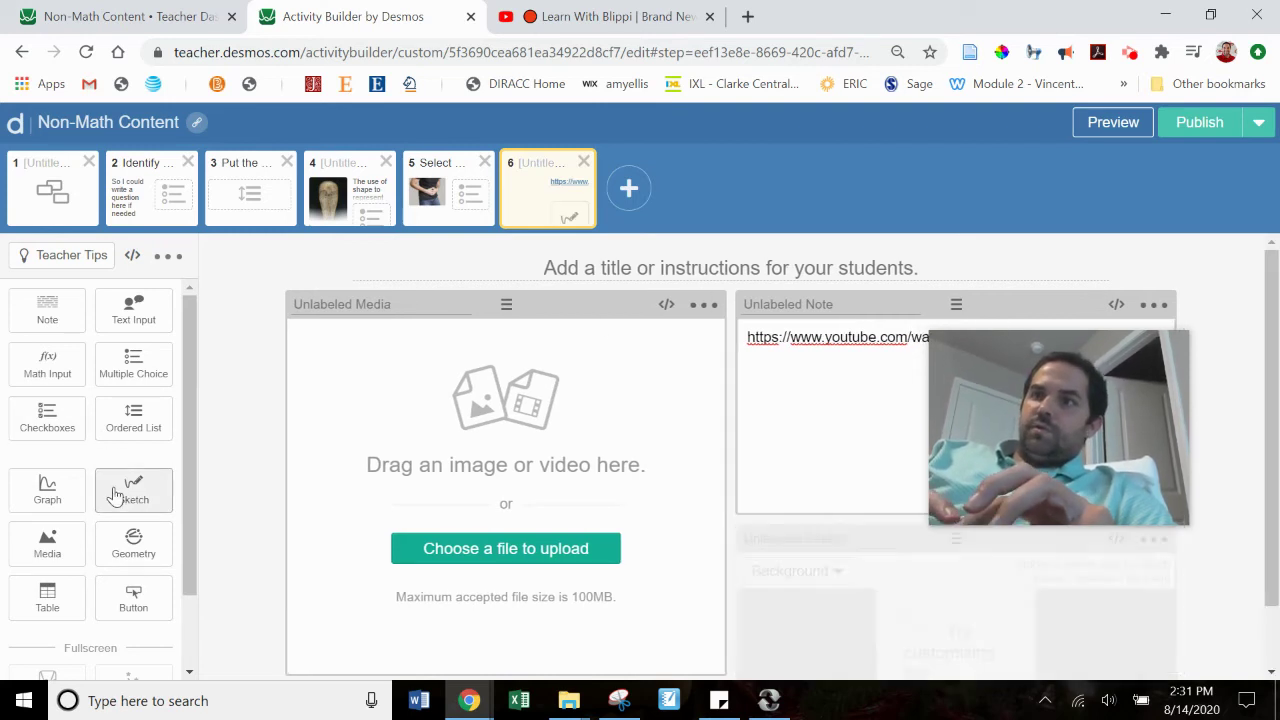
click(1154, 306)
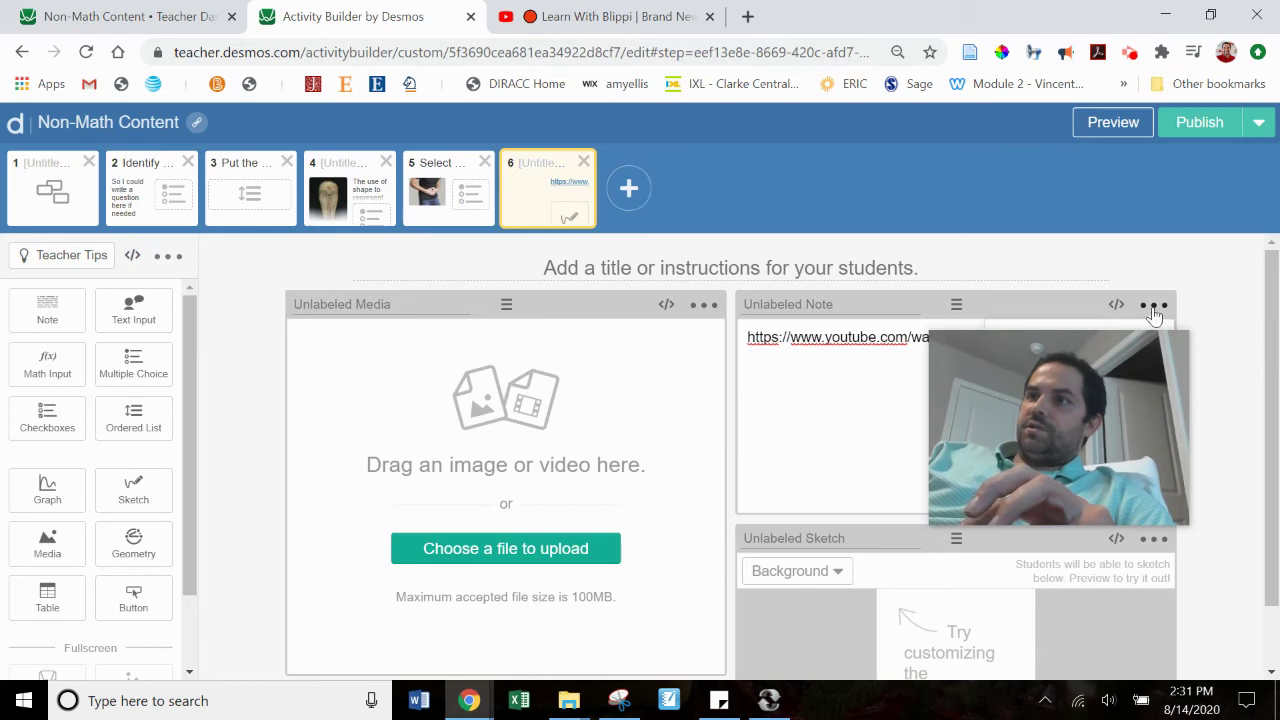
click(1100, 128)
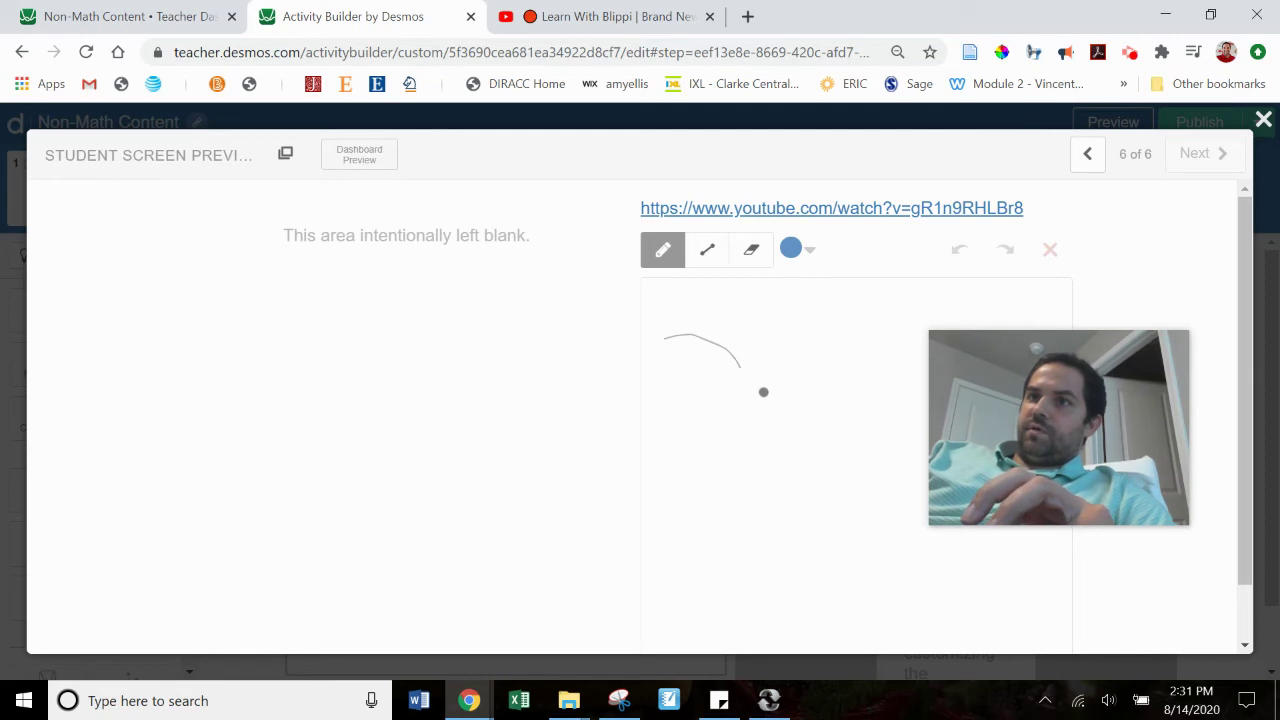
drag(763, 392, 828, 372)
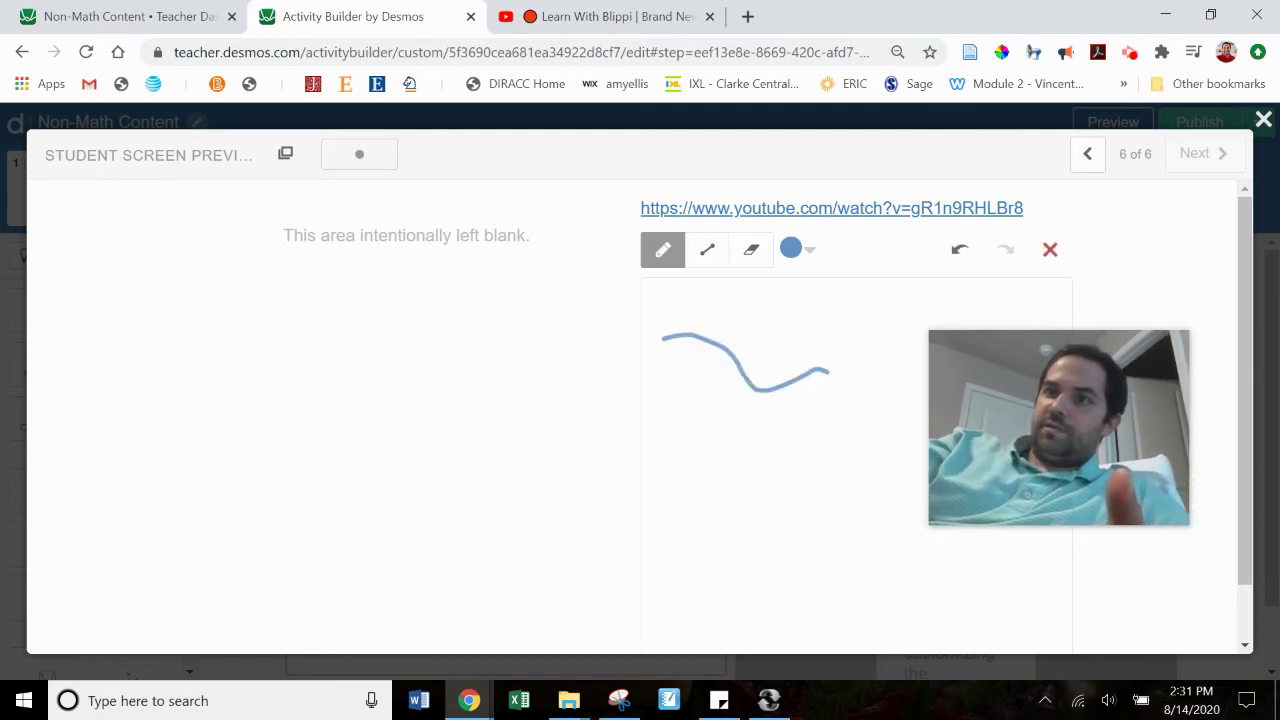
drag(660, 430, 712, 468)
mouse_move(740, 424)
mouse_down()
mouse_move(762, 466)
mouse_move(797, 428)
mouse_move(832, 442)
mouse_up()
mouse_move(862, 406)
mouse_down()
mouse_move(883, 390)
mouse_move(878, 419)
mouse_up()
mouse_move(898, 358)
mouse_down()
mouse_move(892, 385)
mouse_move(921, 383)
mouse_up()
drag(911, 350, 927, 408)
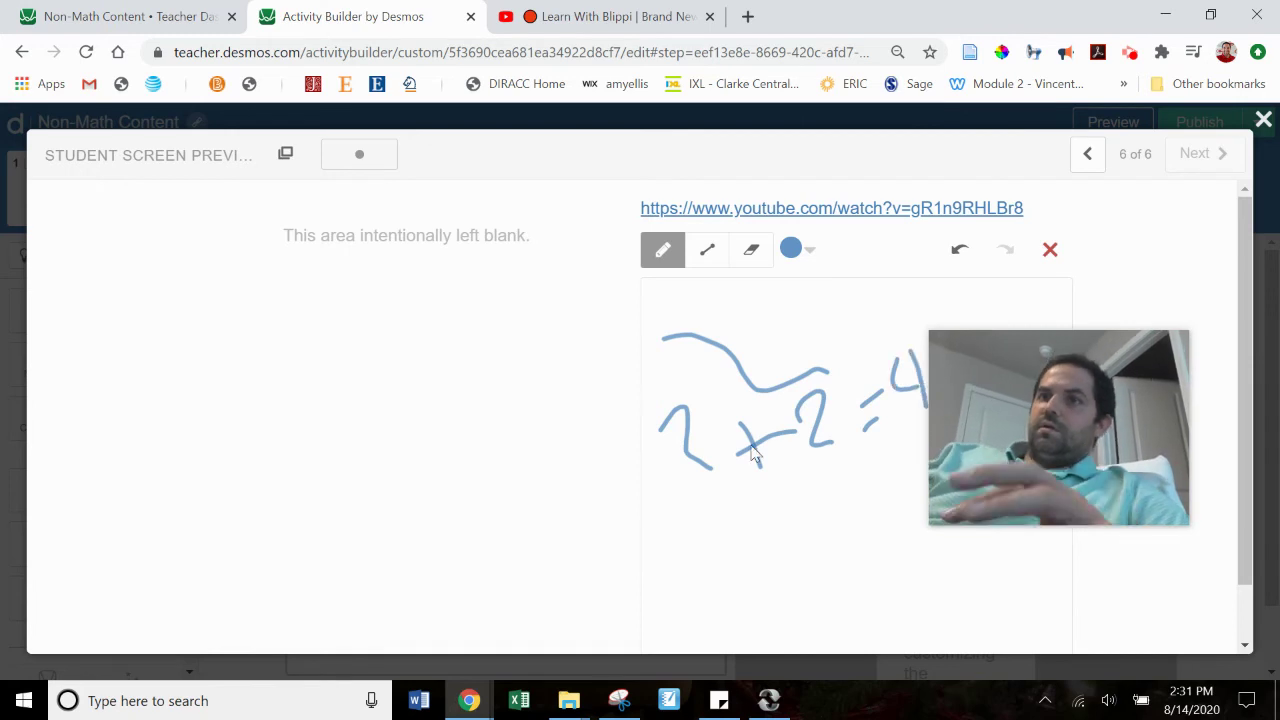
click(130, 17)
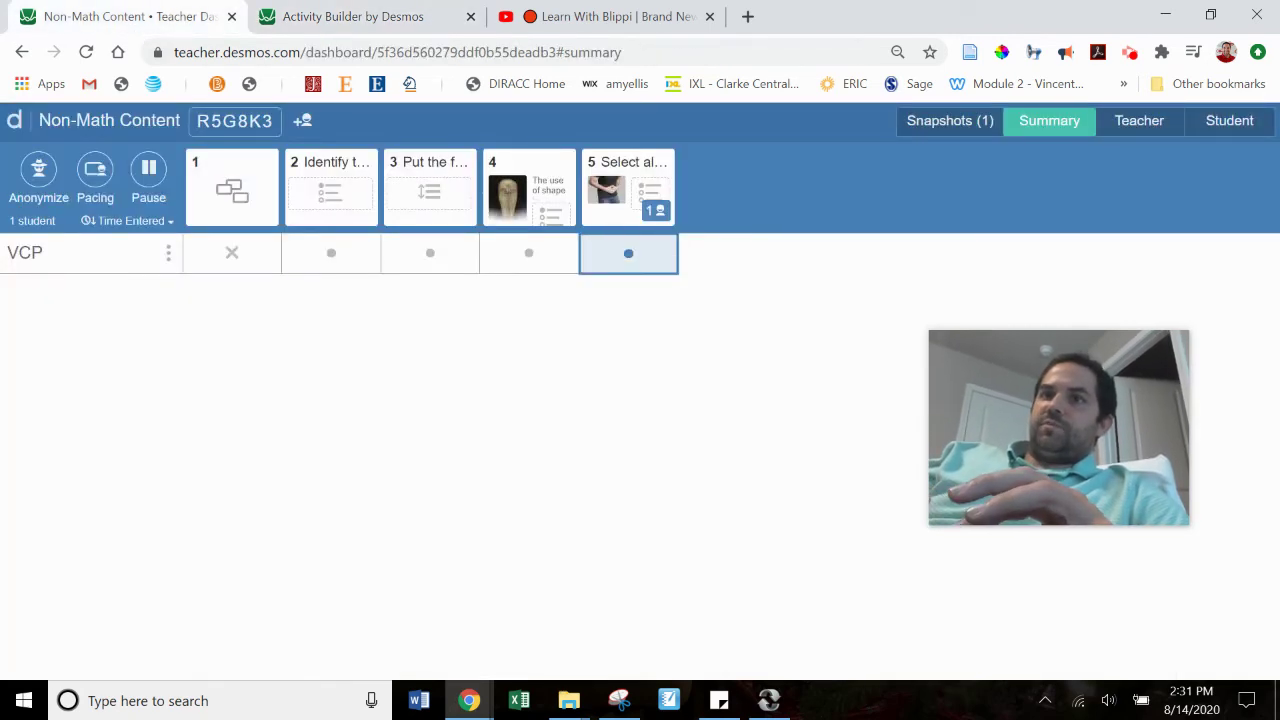
Step: Close the preview and review the BRAT diet screen's class results on the teacher dashboard
click(350, 14)
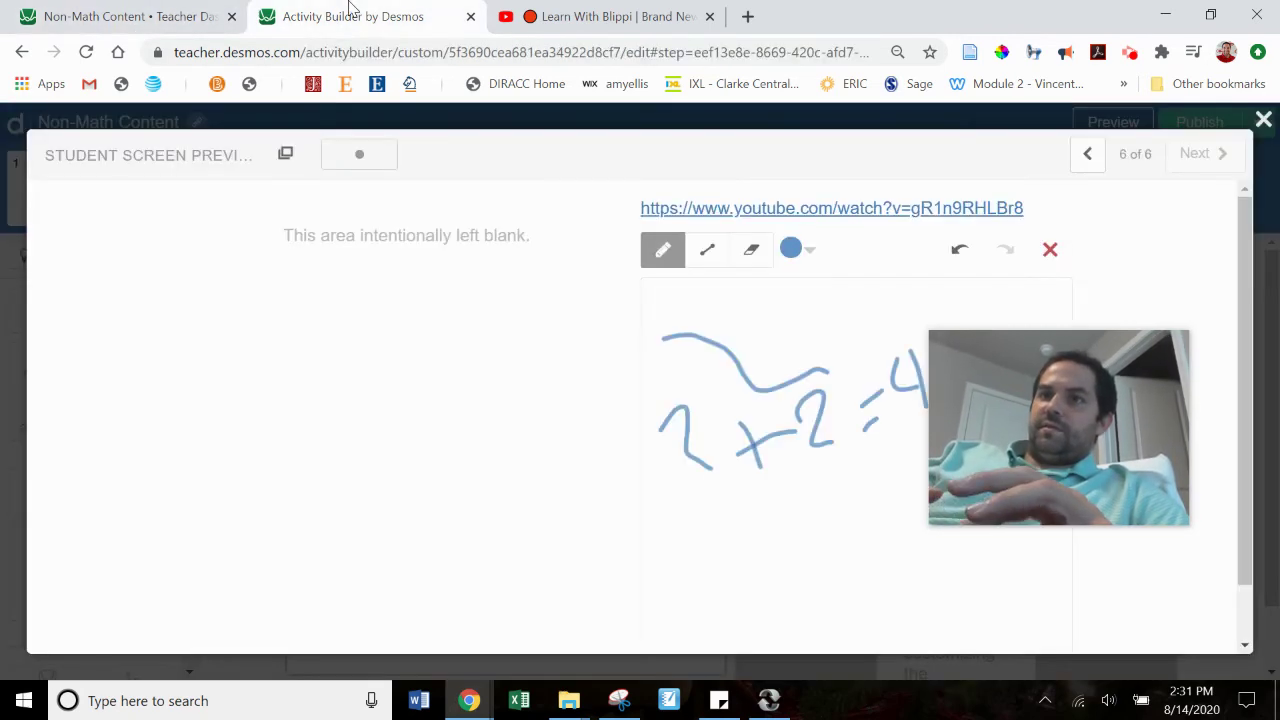
click(1263, 119)
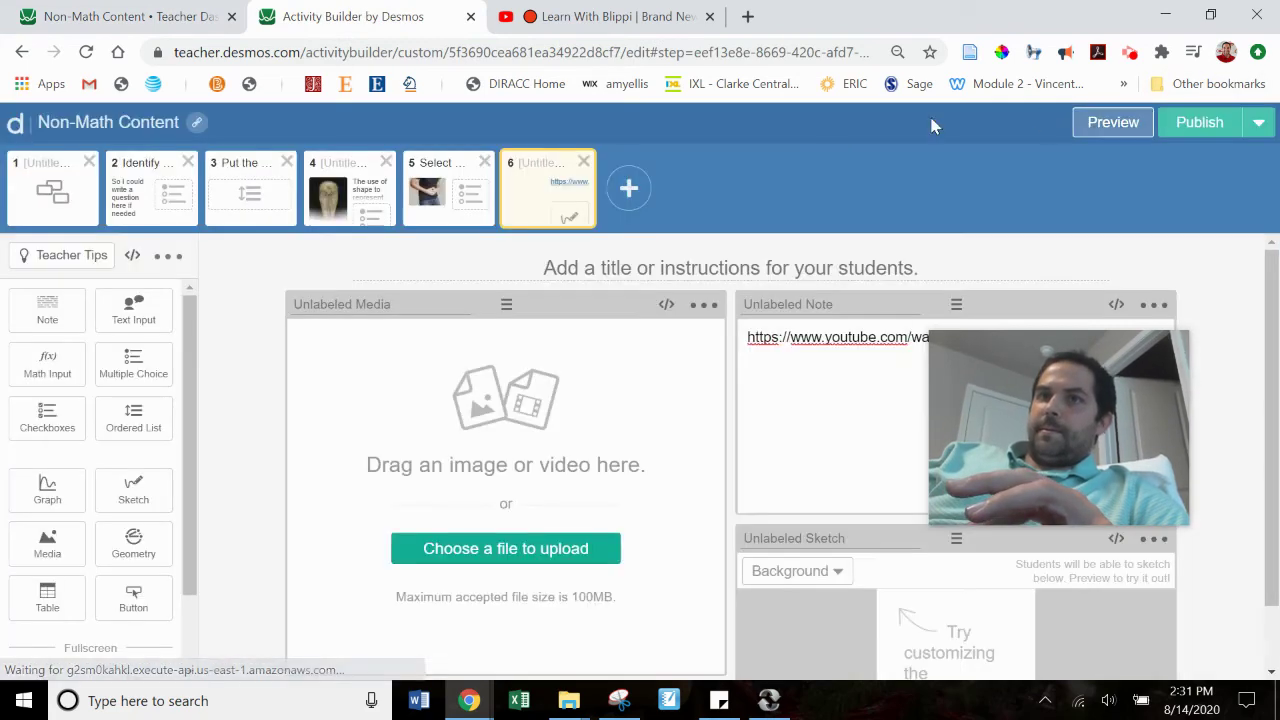
click(78, 8)
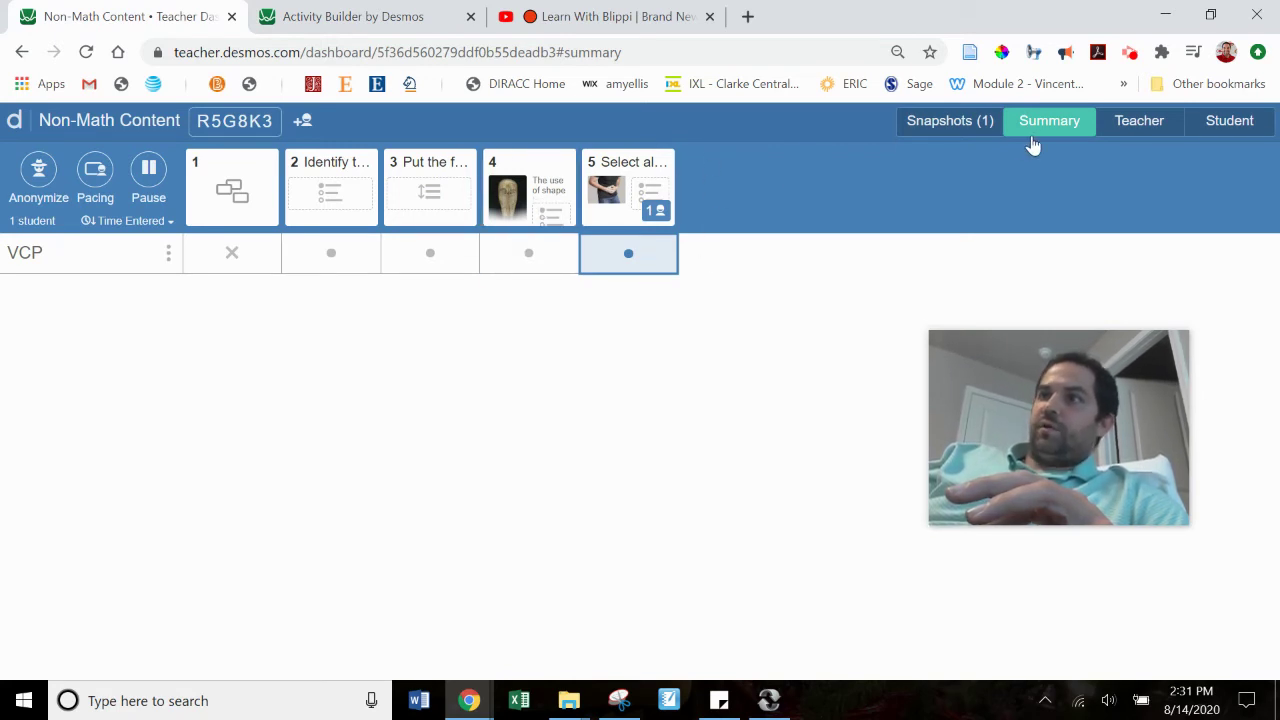
click(1128, 121)
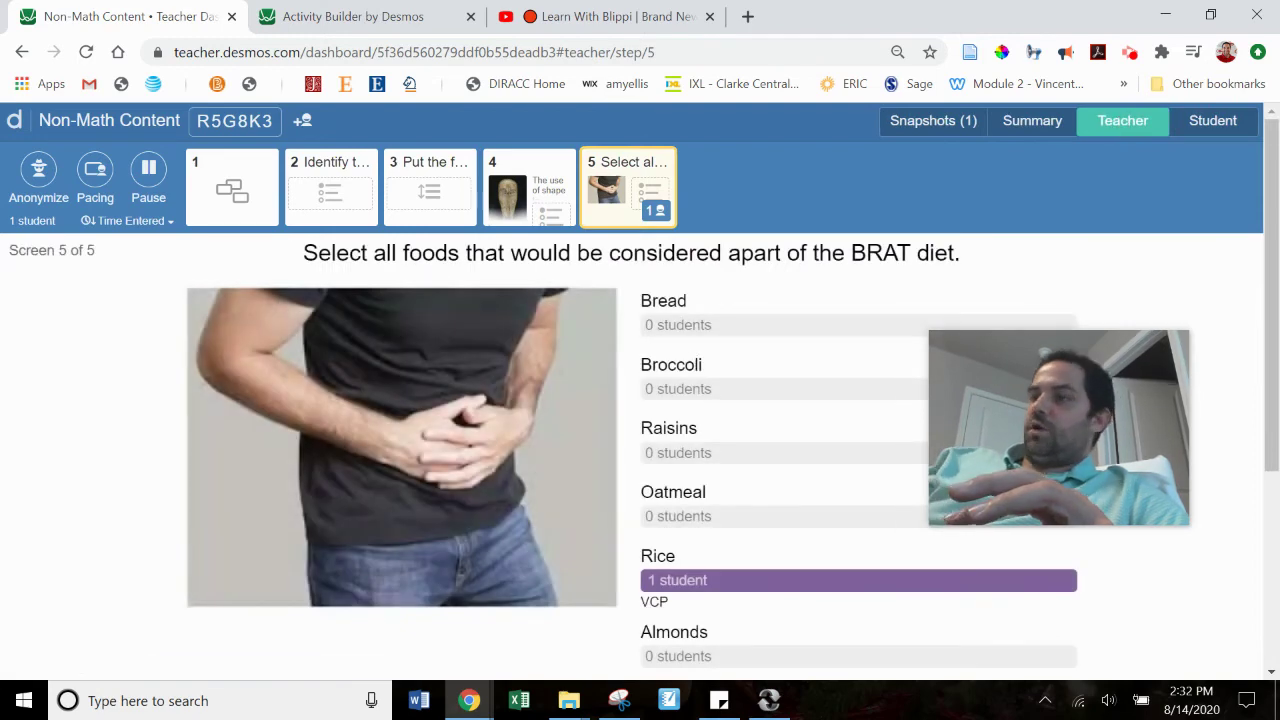
click(384, 12)
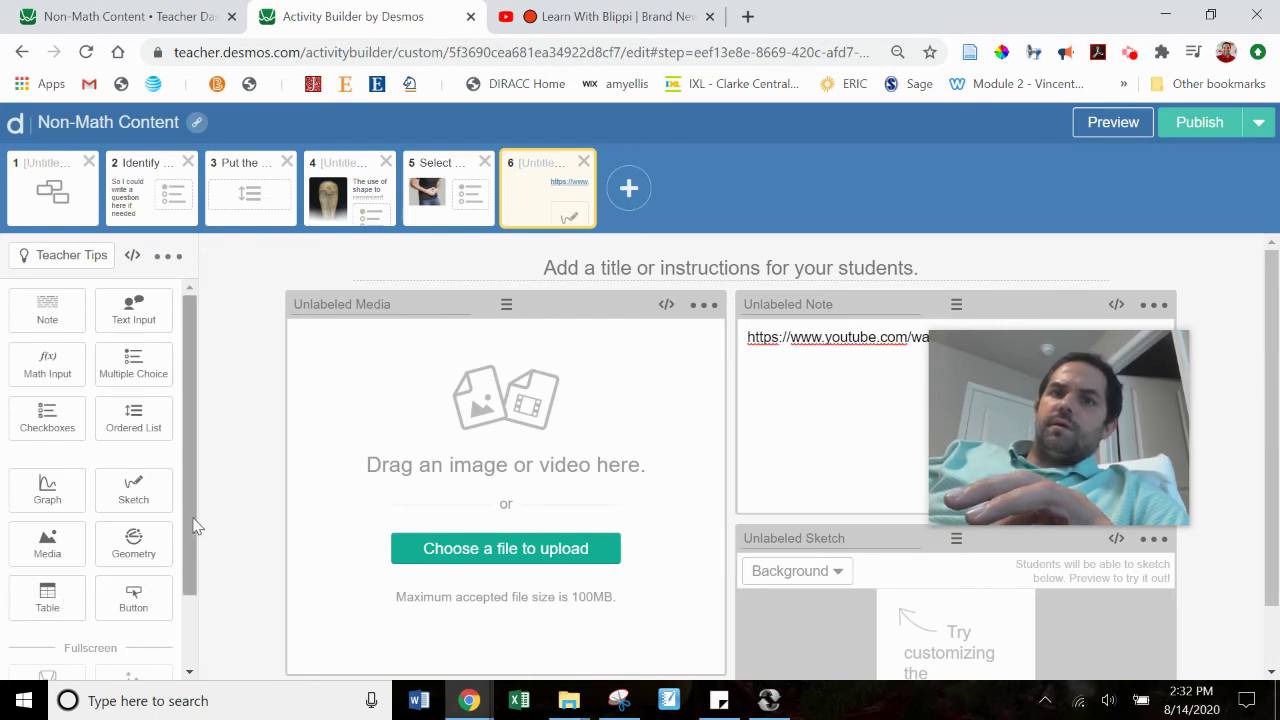
scroll(183, 633, down, 2)
scroll(183, 633, up, 2)
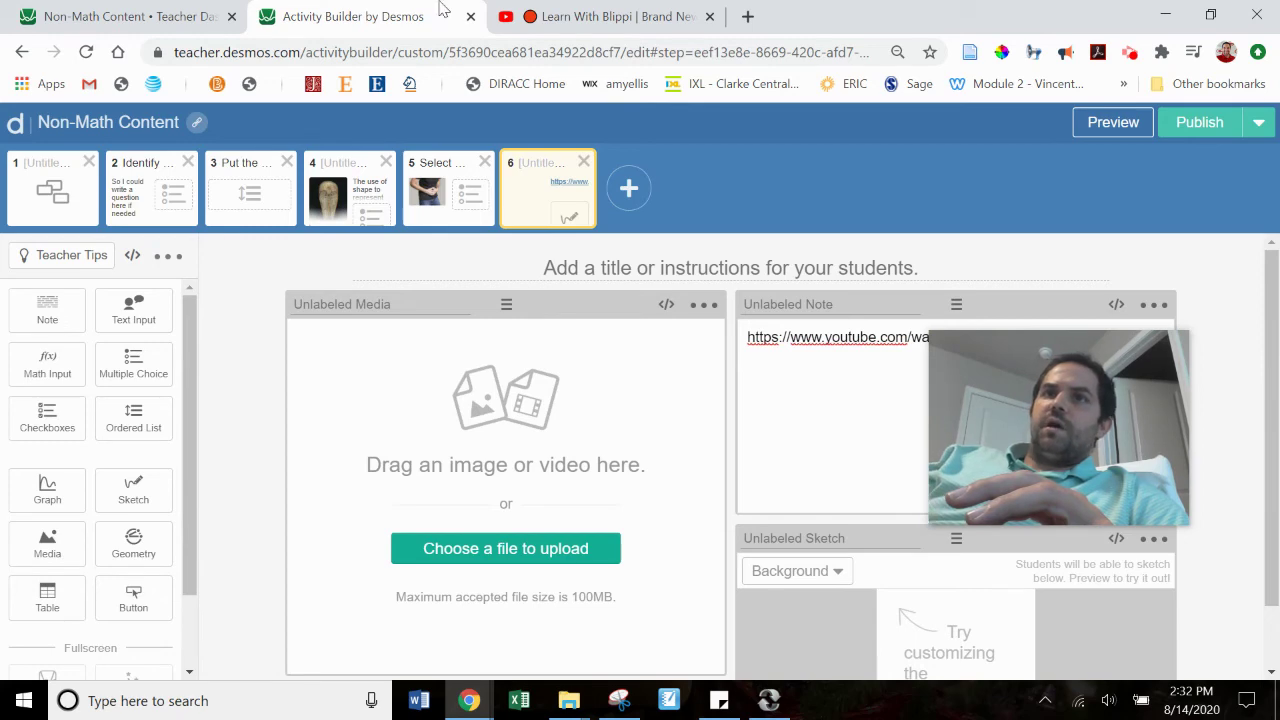
click(207, 10)
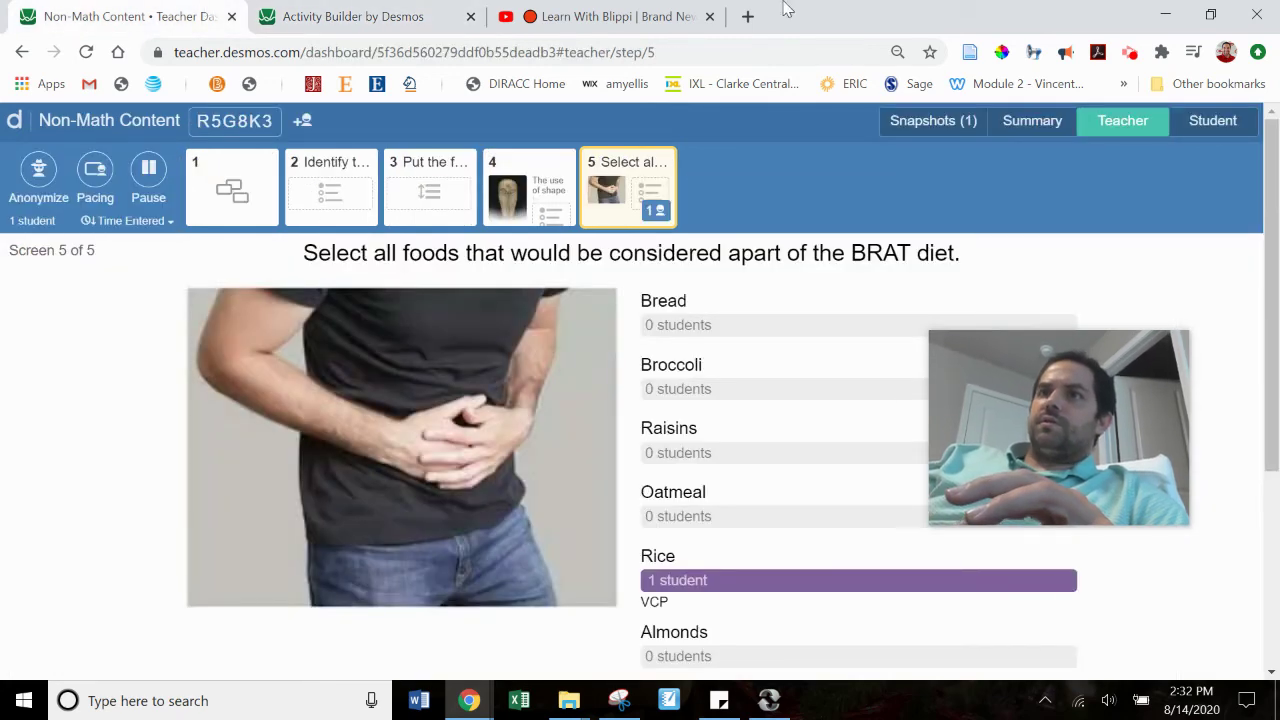
Step: Load teacher.desmos.com in a new browser tab
click(748, 17)
text(tea)
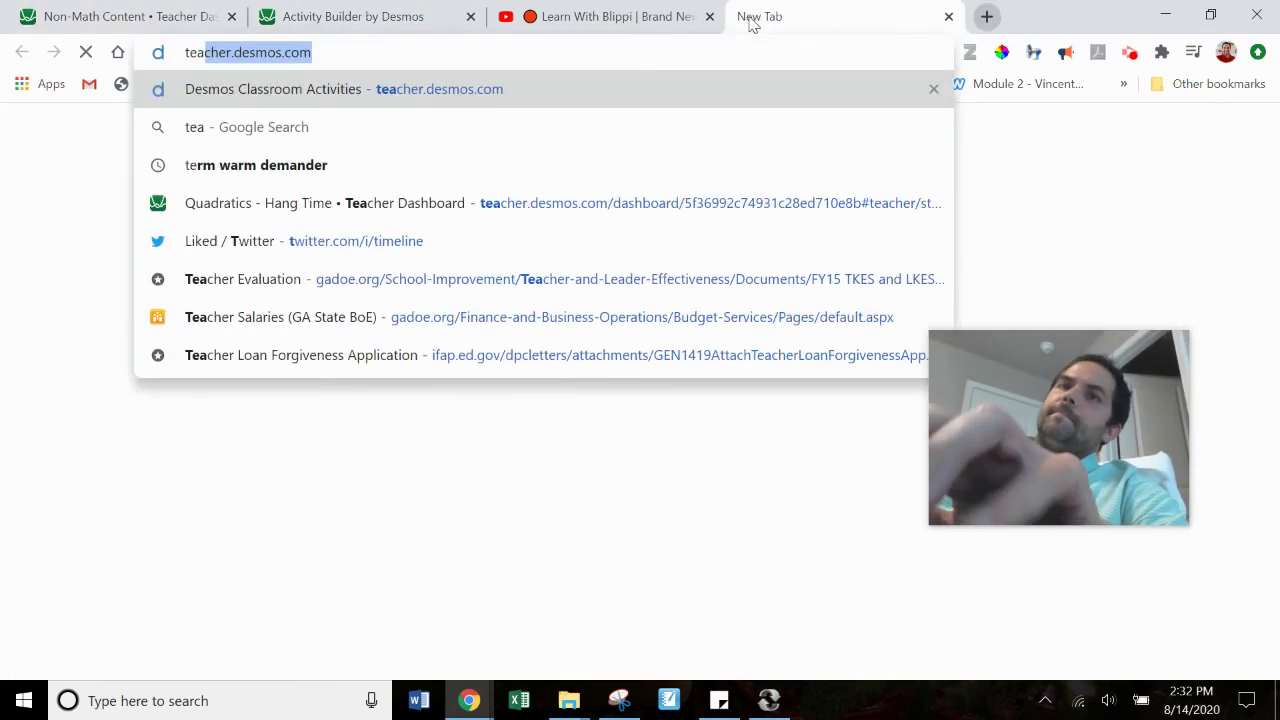
key(Return)
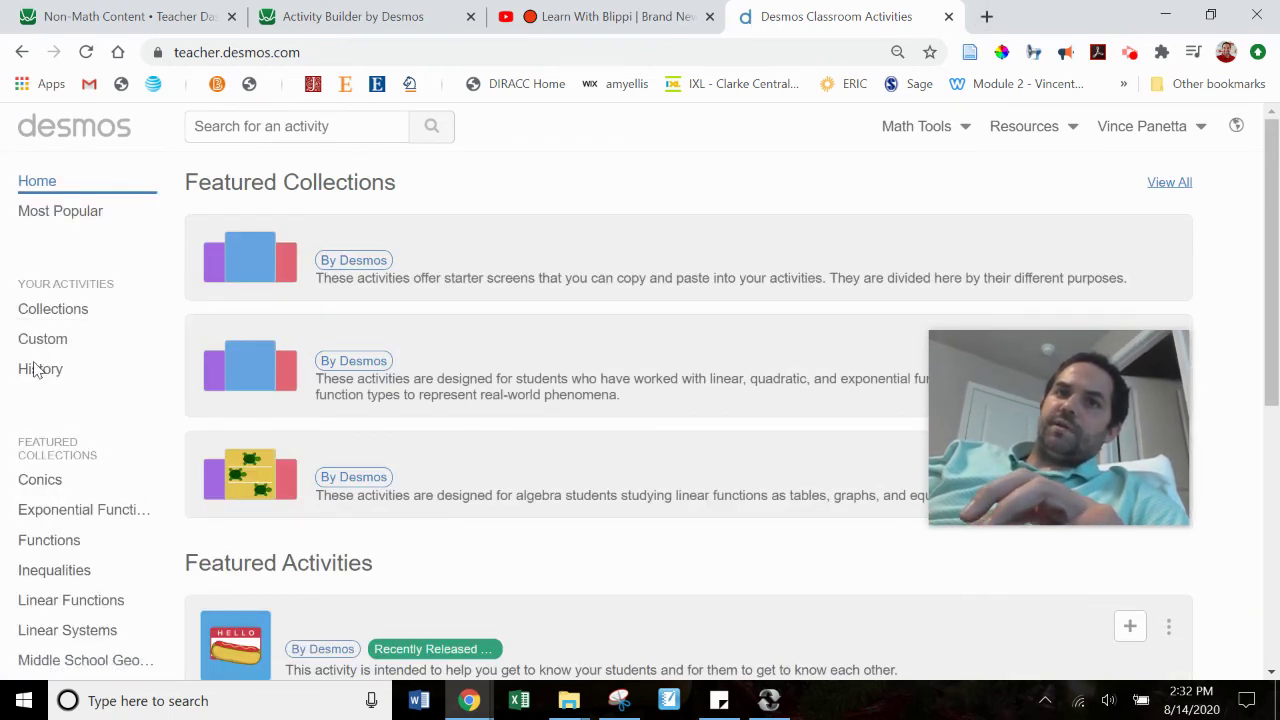
Step: Open Shark Discoveries from the Custom activities list to see its ten screens
click(40, 340)
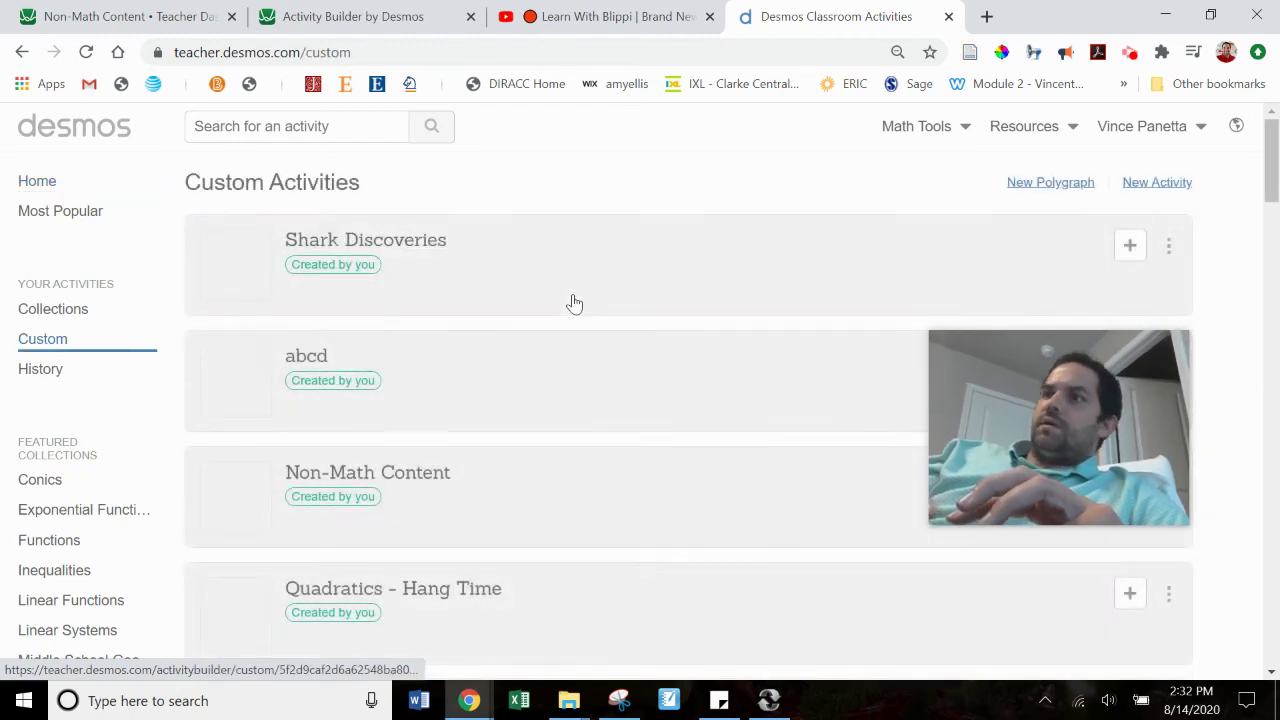
drag(1274, 134, 1273, 136)
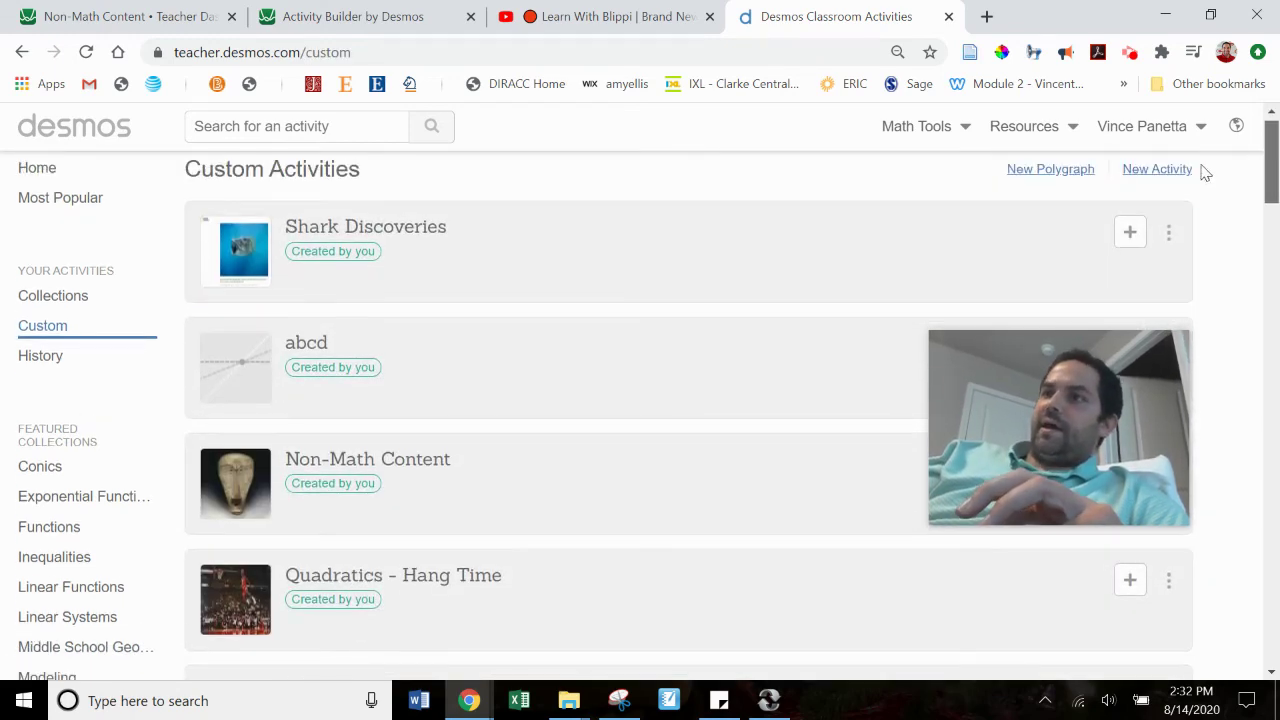
click(1168, 234)
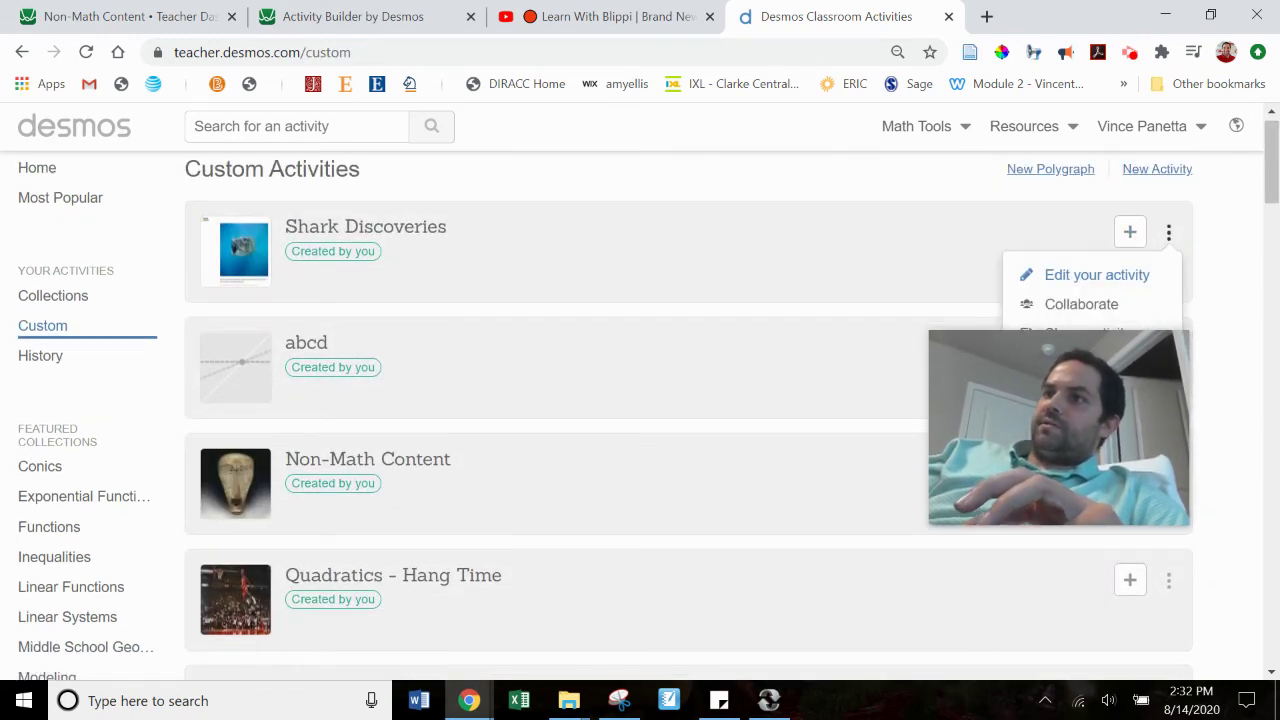
click(1044, 240)
drag(1274, 204, 1275, 340)
Step: Start the Shark Discoveries student preview and move past the first screen
click(1098, 238)
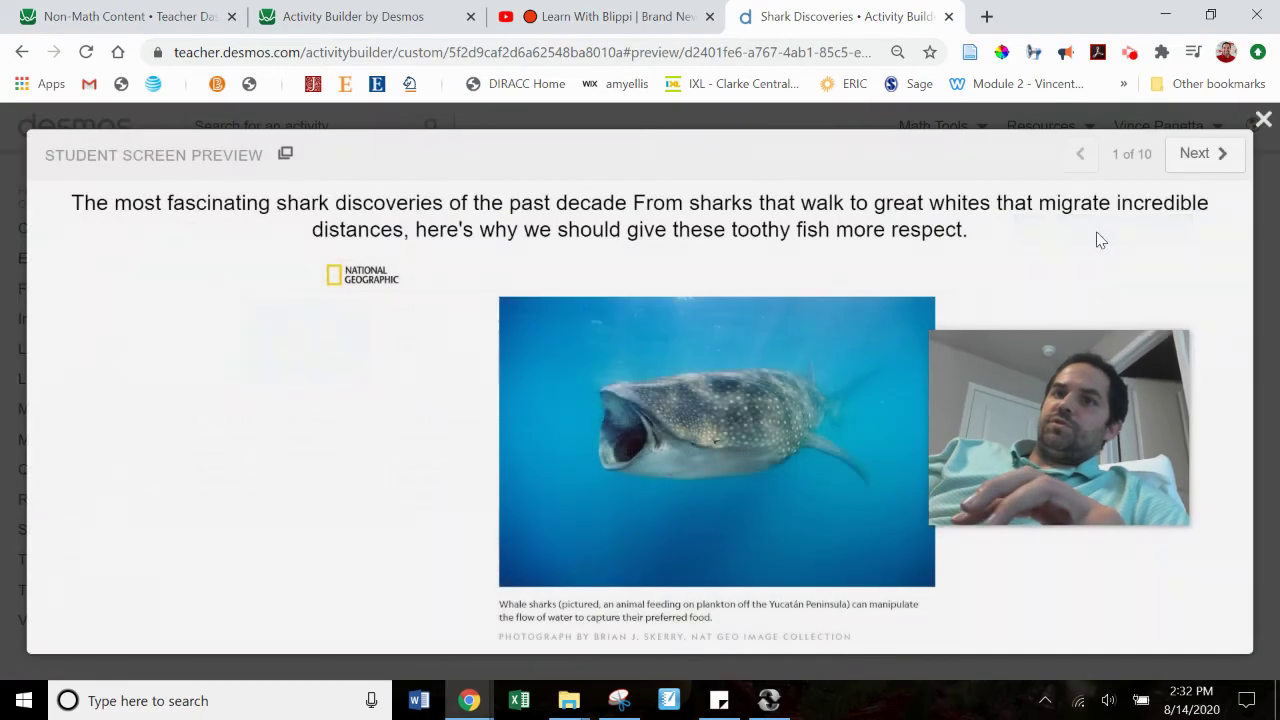
drag(1049, 387, 258, 401)
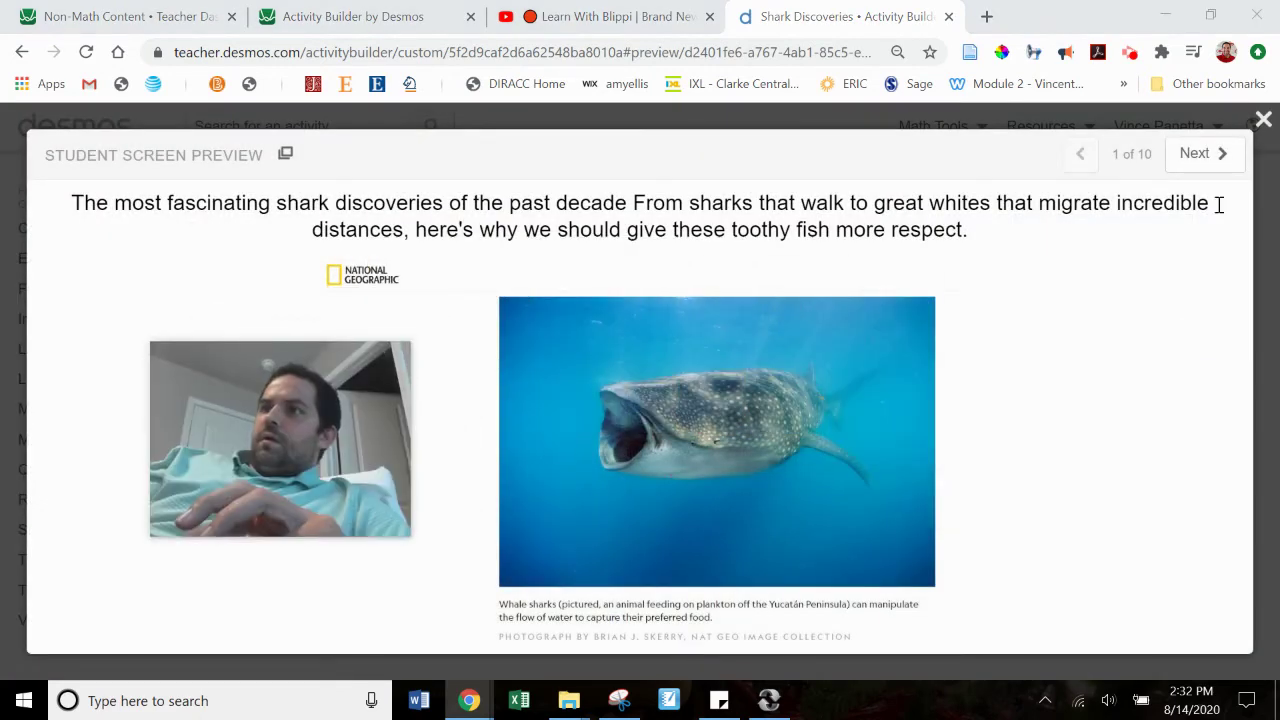
click(1188, 156)
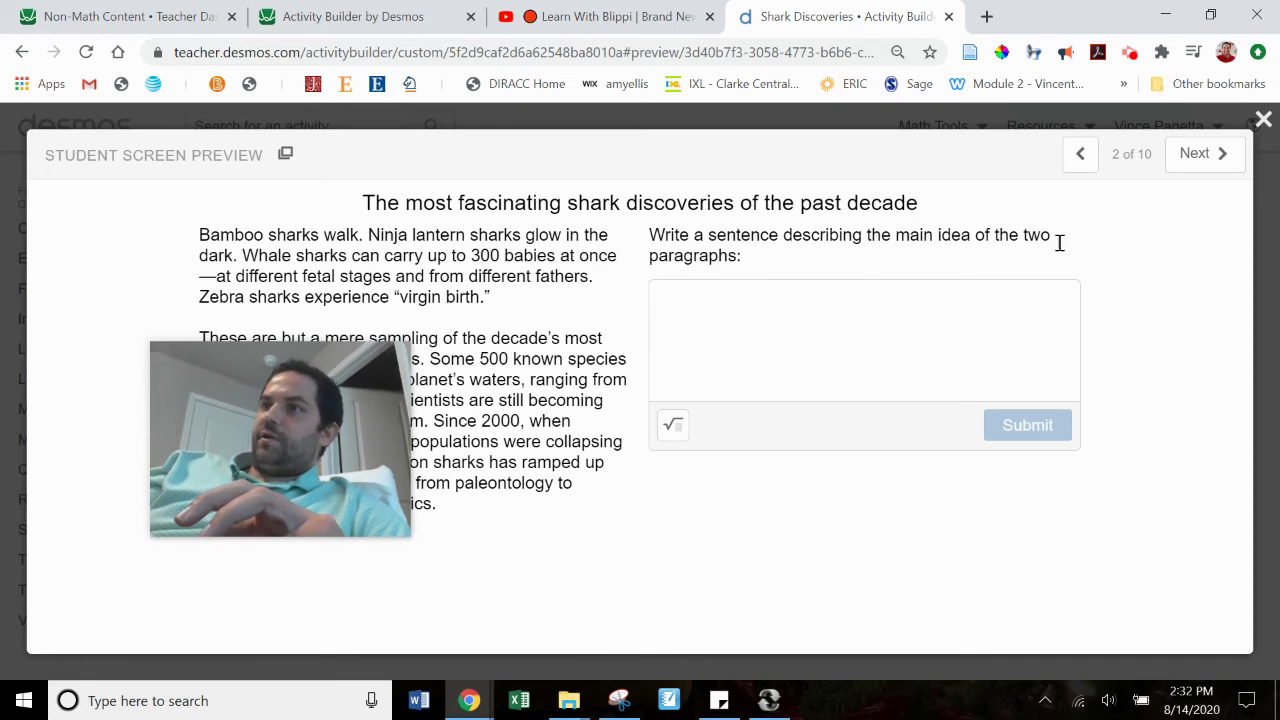
click(1199, 168)
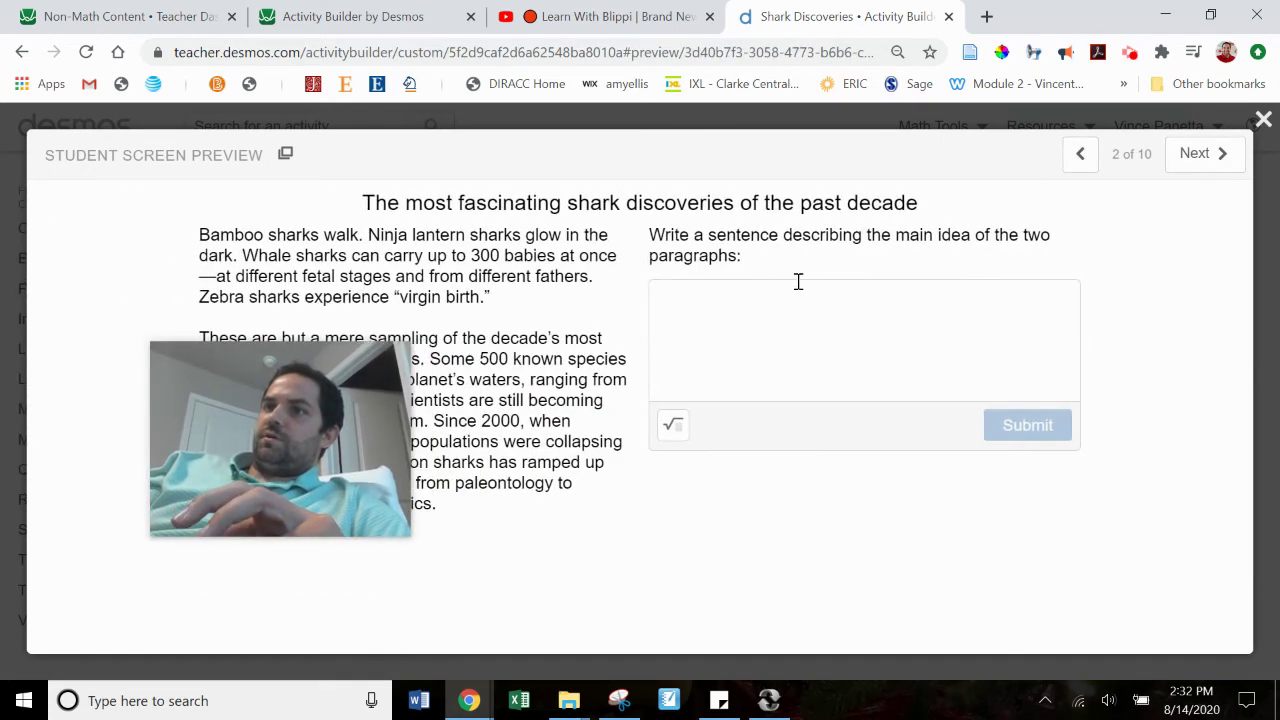
Step: Answer screen 2 with 'This is idea number one.' and move to screen 3
click(797, 296)
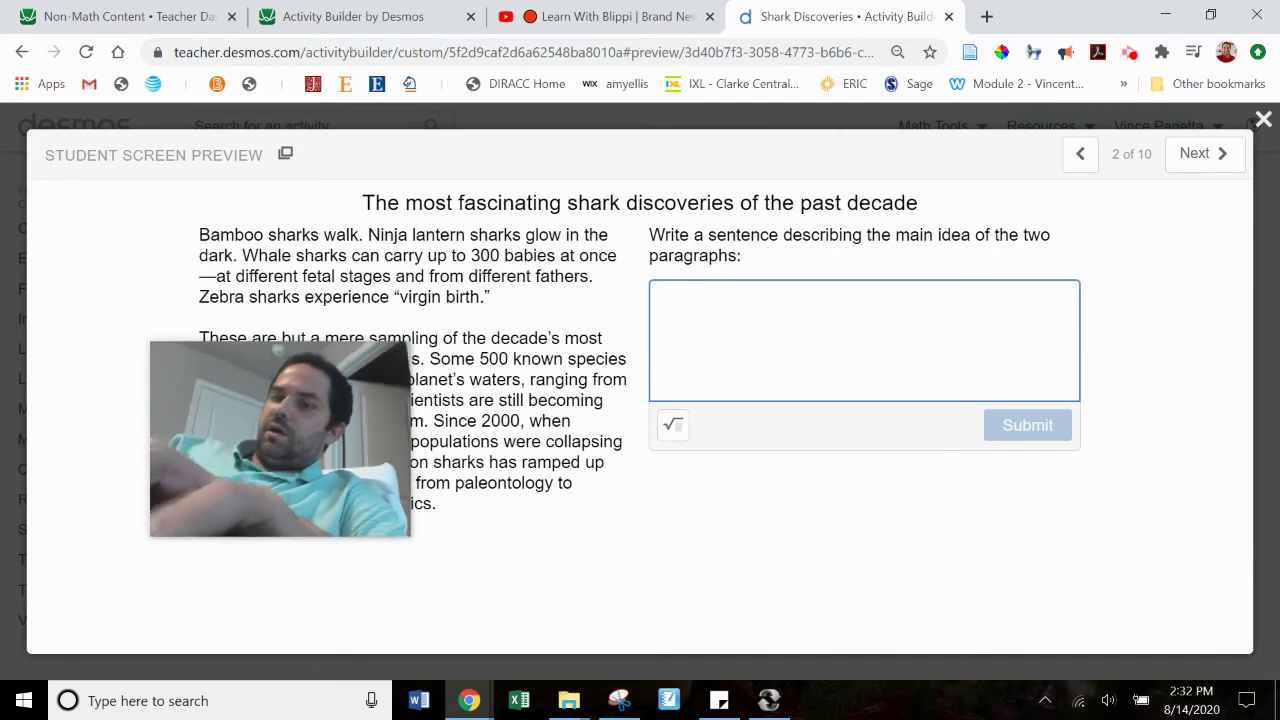
text(This is id)
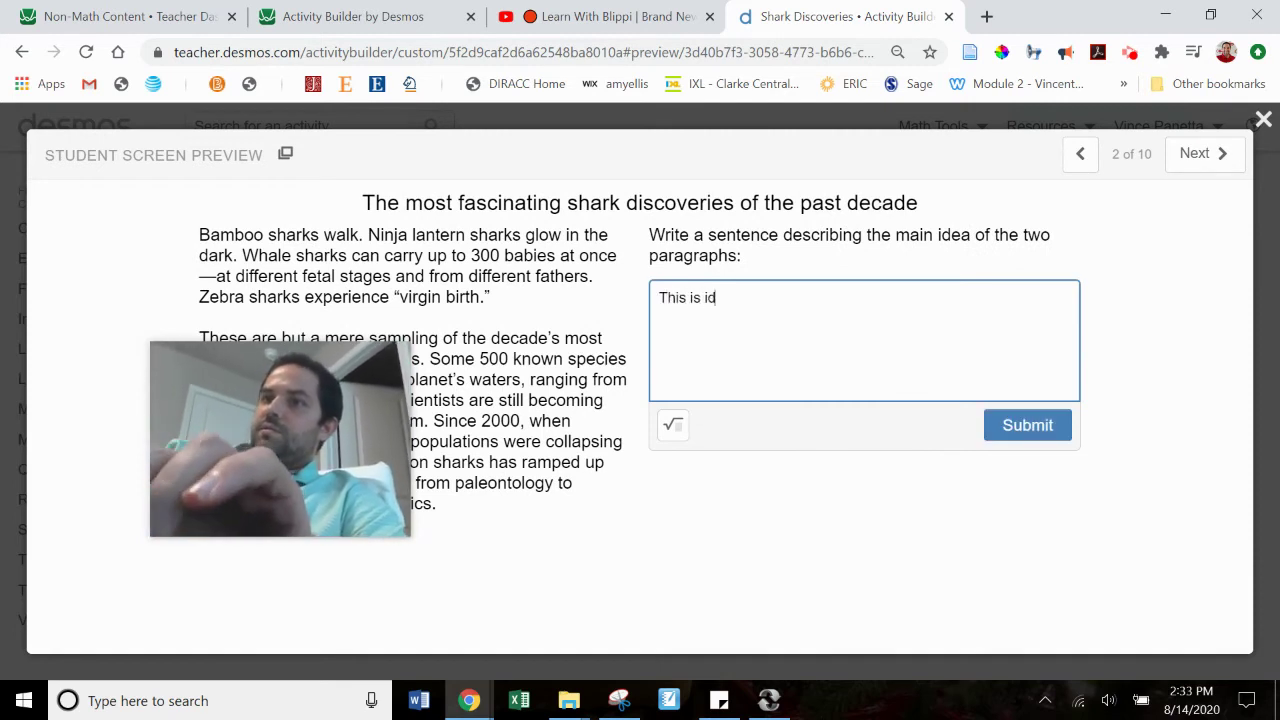
text(ea numer)
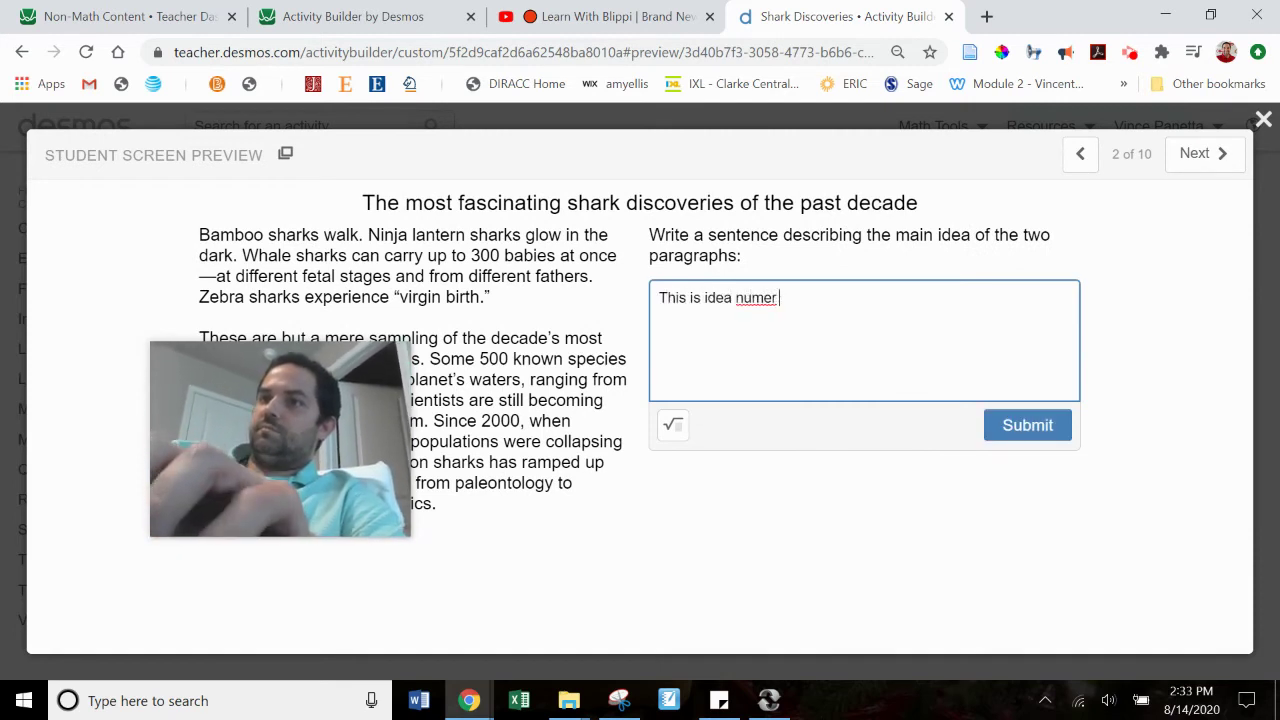
key(BackSpace)
key(BackSpace)
text(be one.)
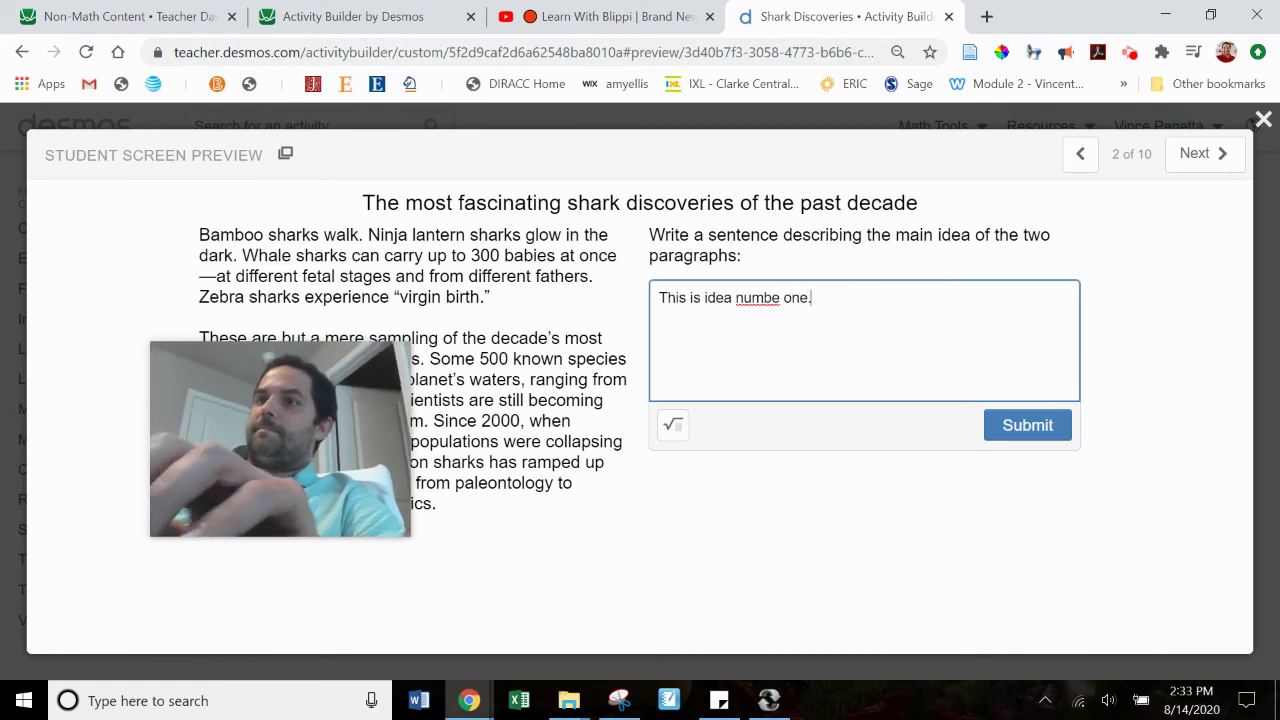
key(Left)
key(Left)
key(Left)
key(Left)
key(Left)
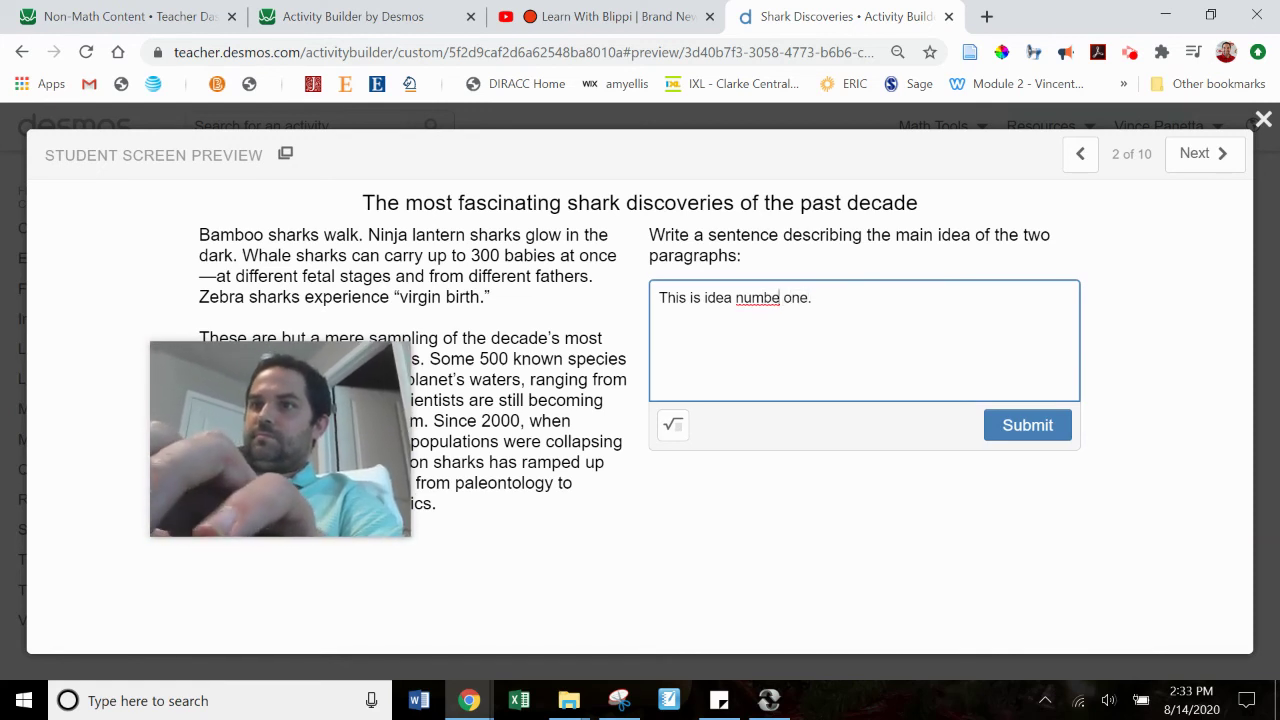
text(r)
click(1222, 158)
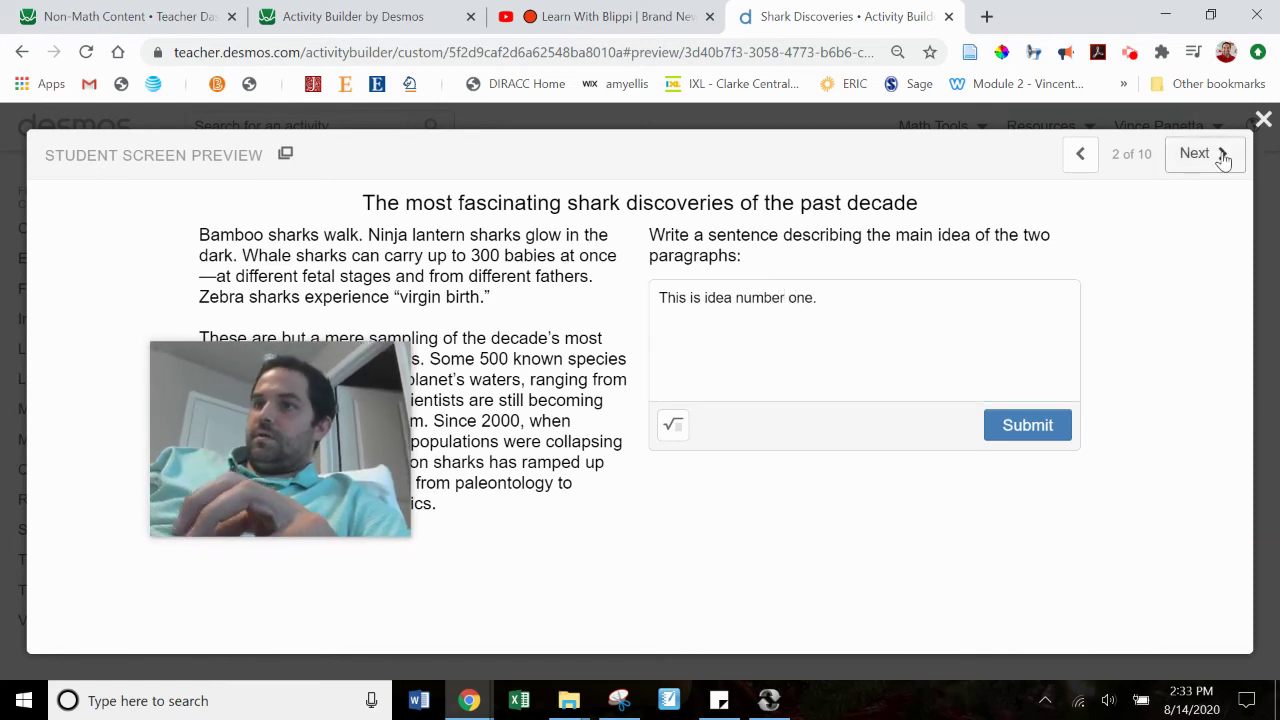
Step: Answer screen 3 with 'Second sentence for the next set of paragraphs.' and advance to screen 4
click(929, 296)
text(Seco)
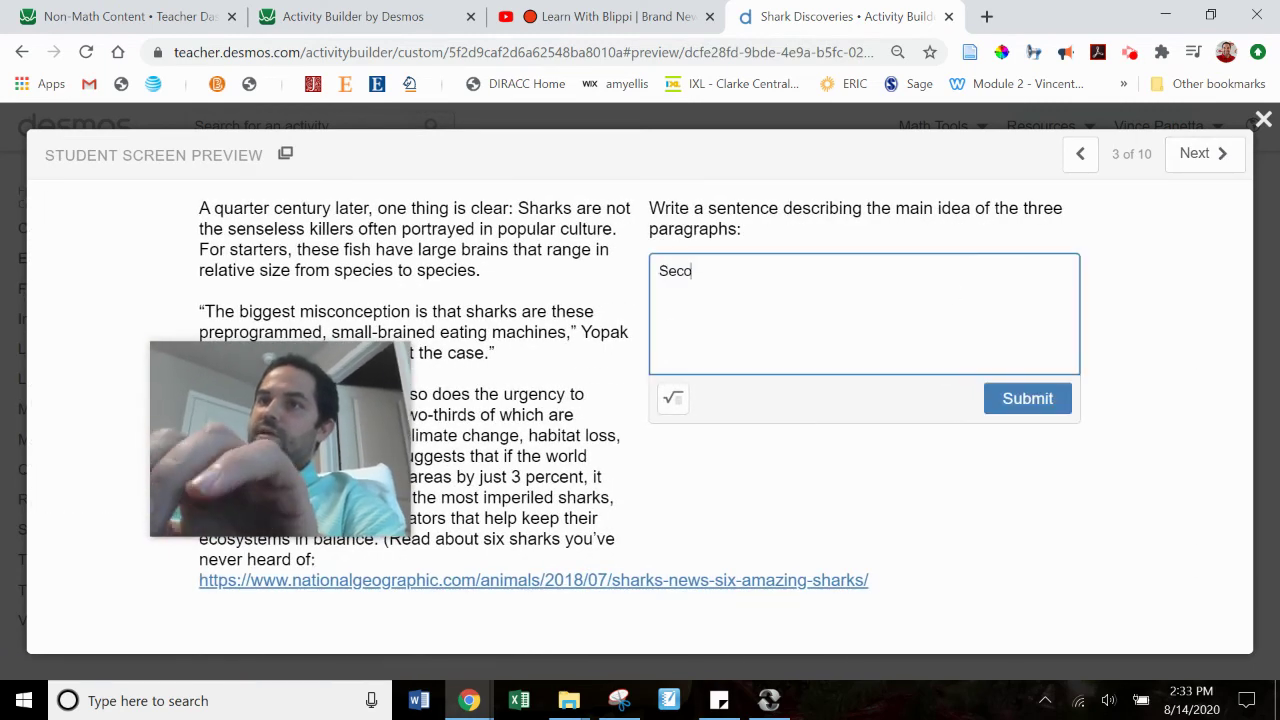
text(nd sentence fo)
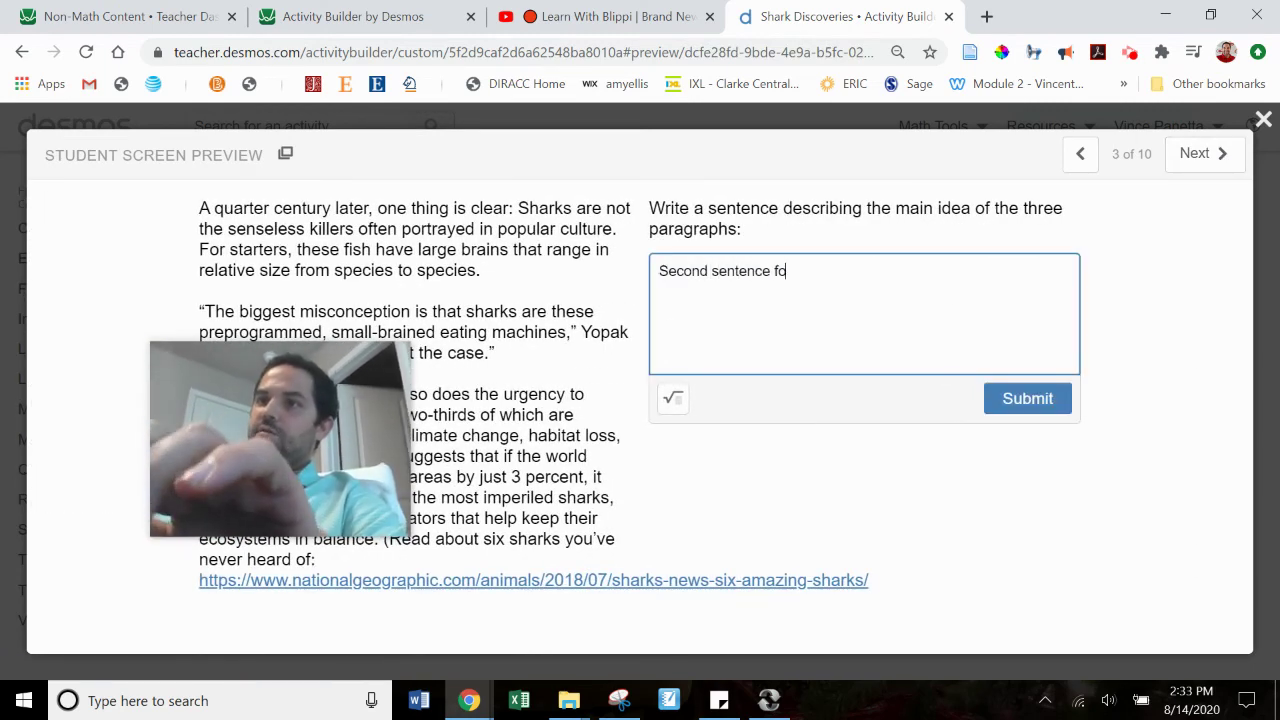
text(r the next sef)
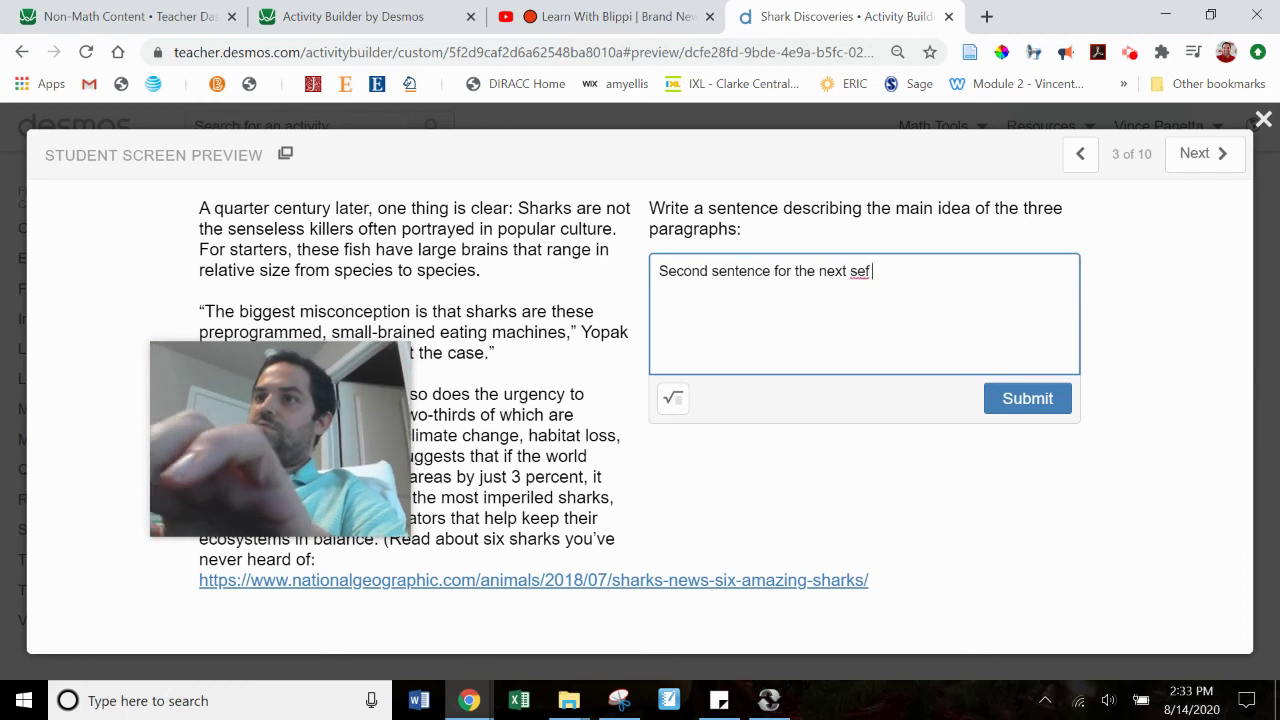
key(BackSpace)
text(t of parapg)
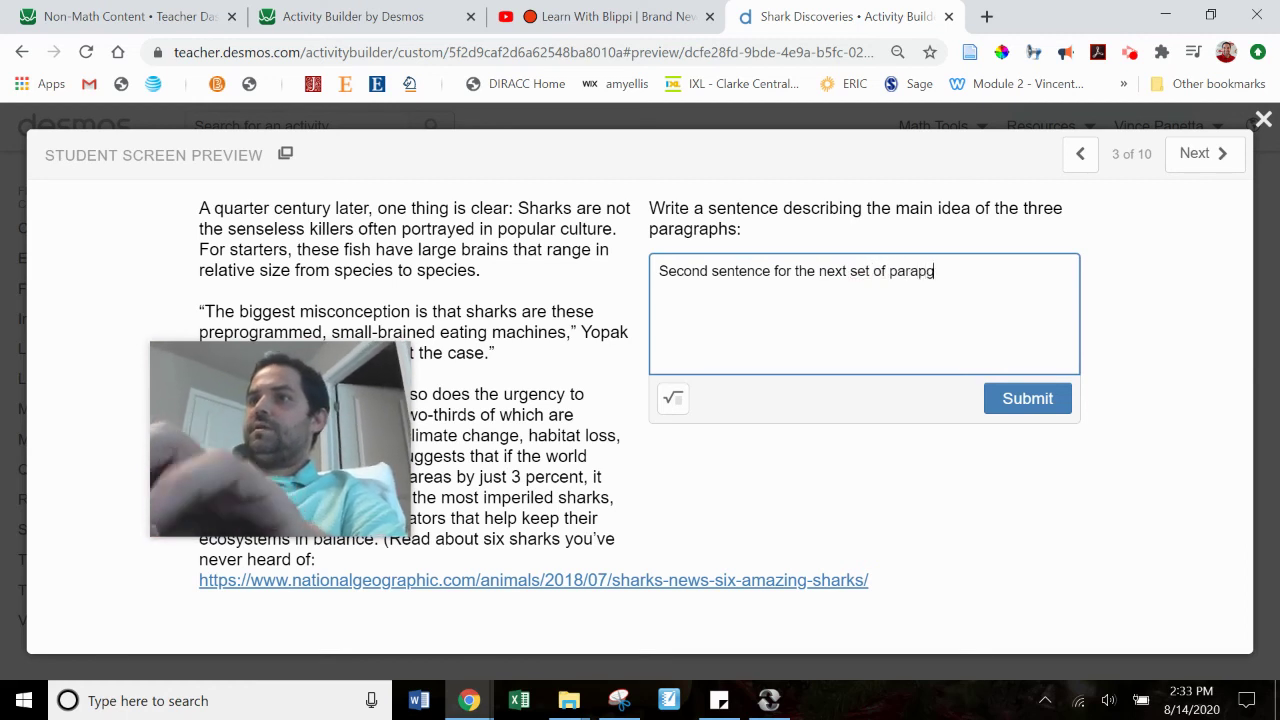
text(raphs.)
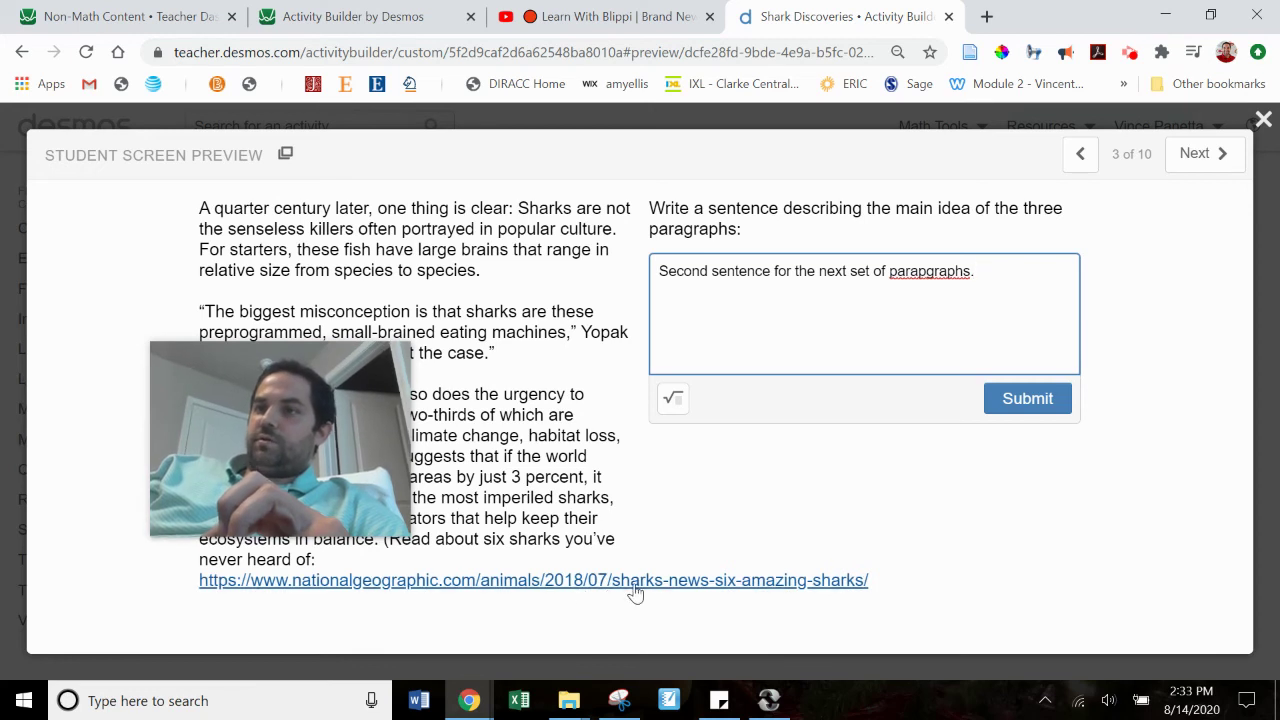
click(928, 271)
key(BackSpace)
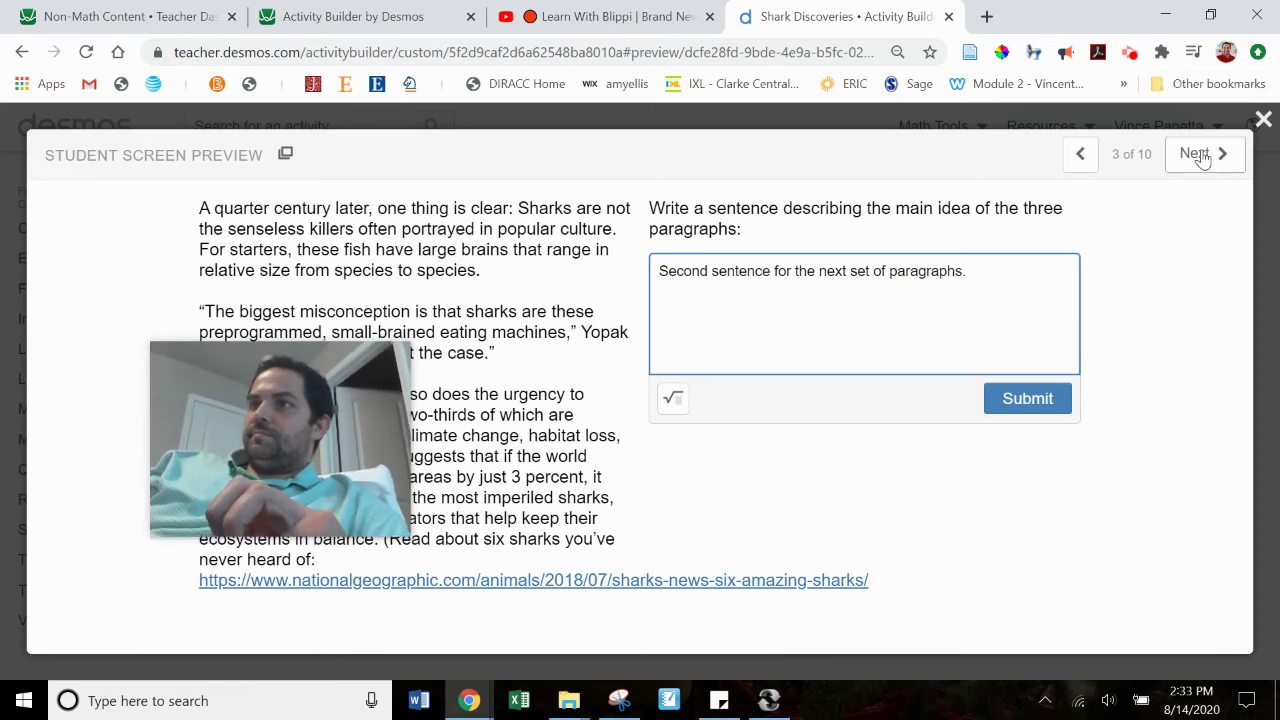
click(1201, 154)
click(860, 349)
Step: Fill screen 4's boxes with 'asdf' and type a placeholder answer on screen 5
text(asd)
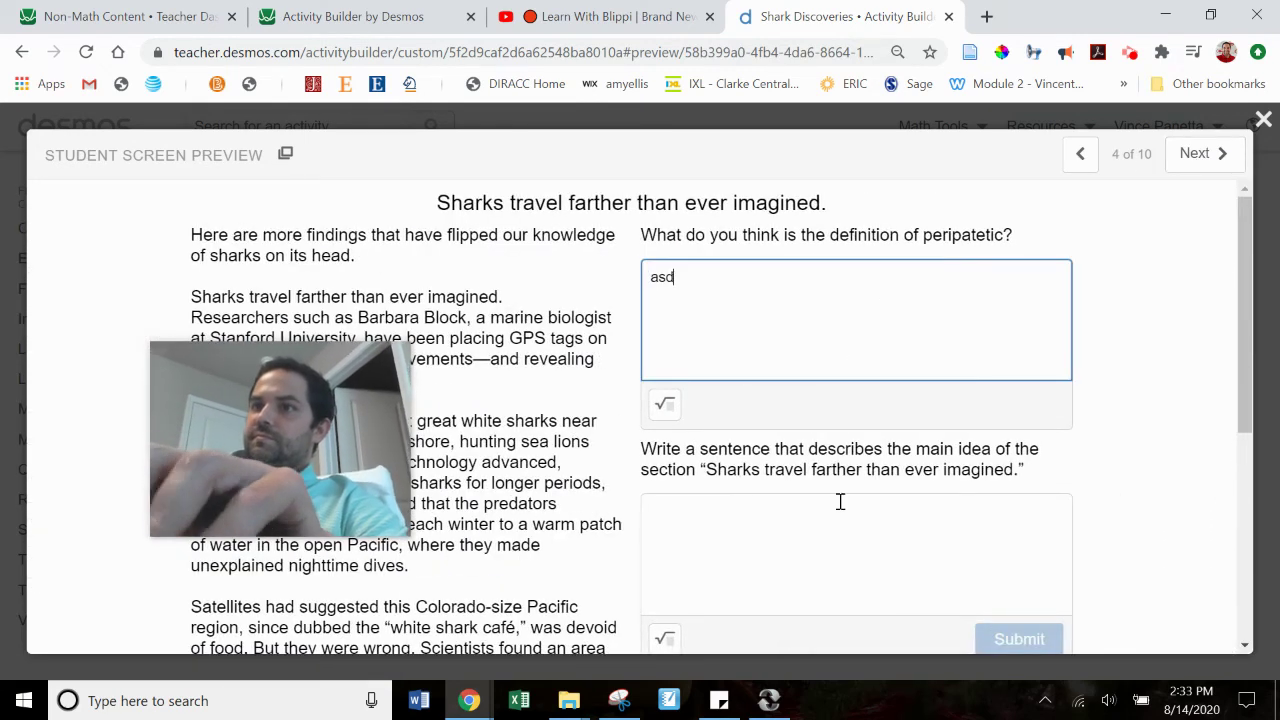
text(f)
click(840, 502)
text(asdf)
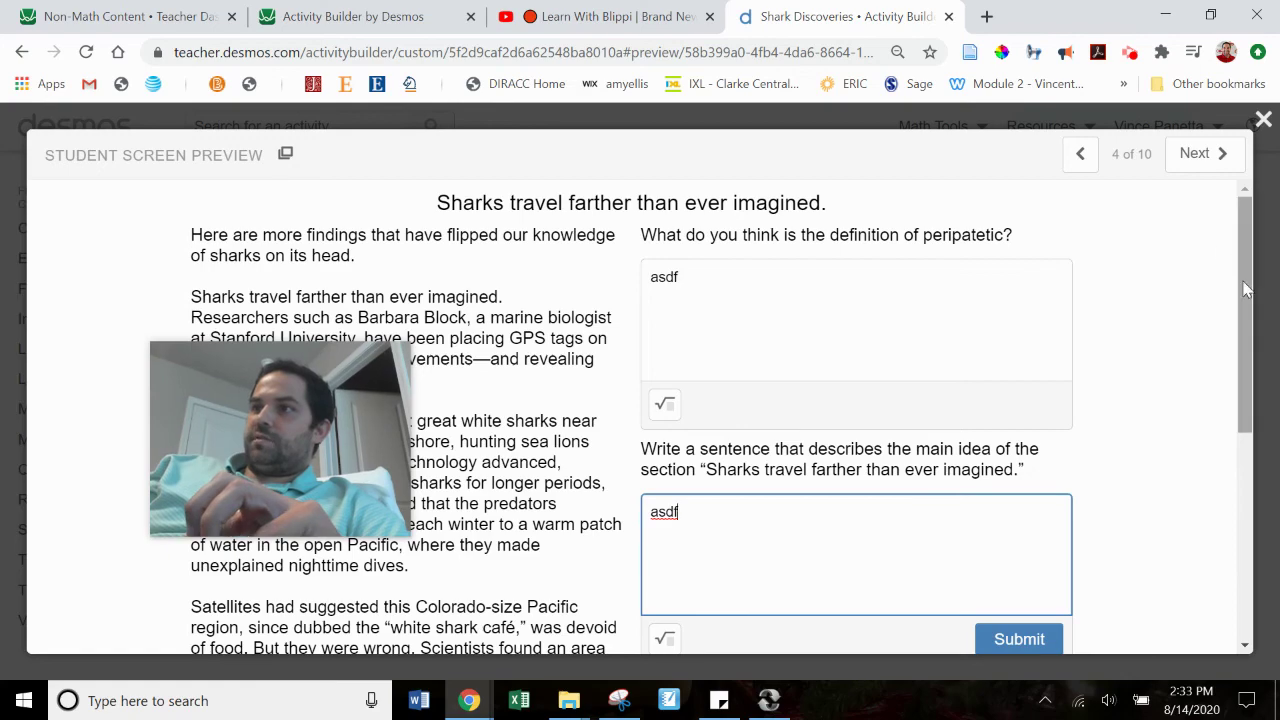
scroll(1206, 449, down, 3)
scroll(1206, 337, up, 4)
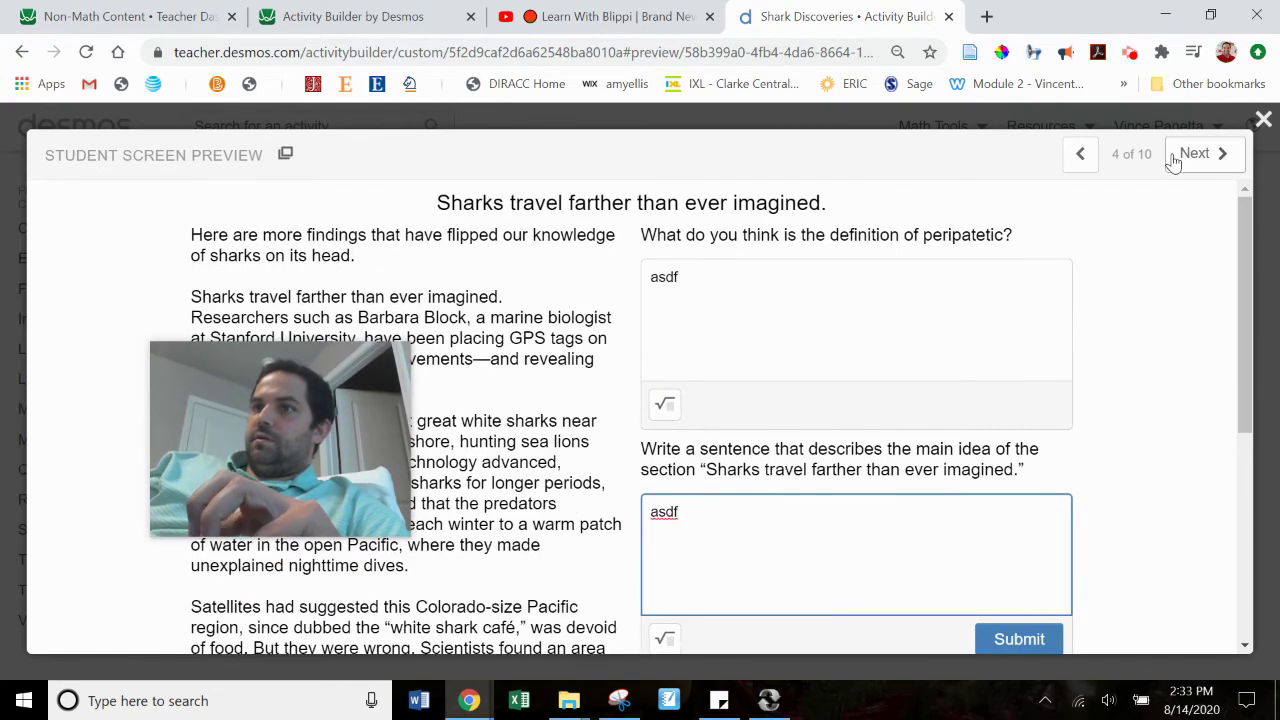
click(1200, 153)
click(873, 358)
text(s)
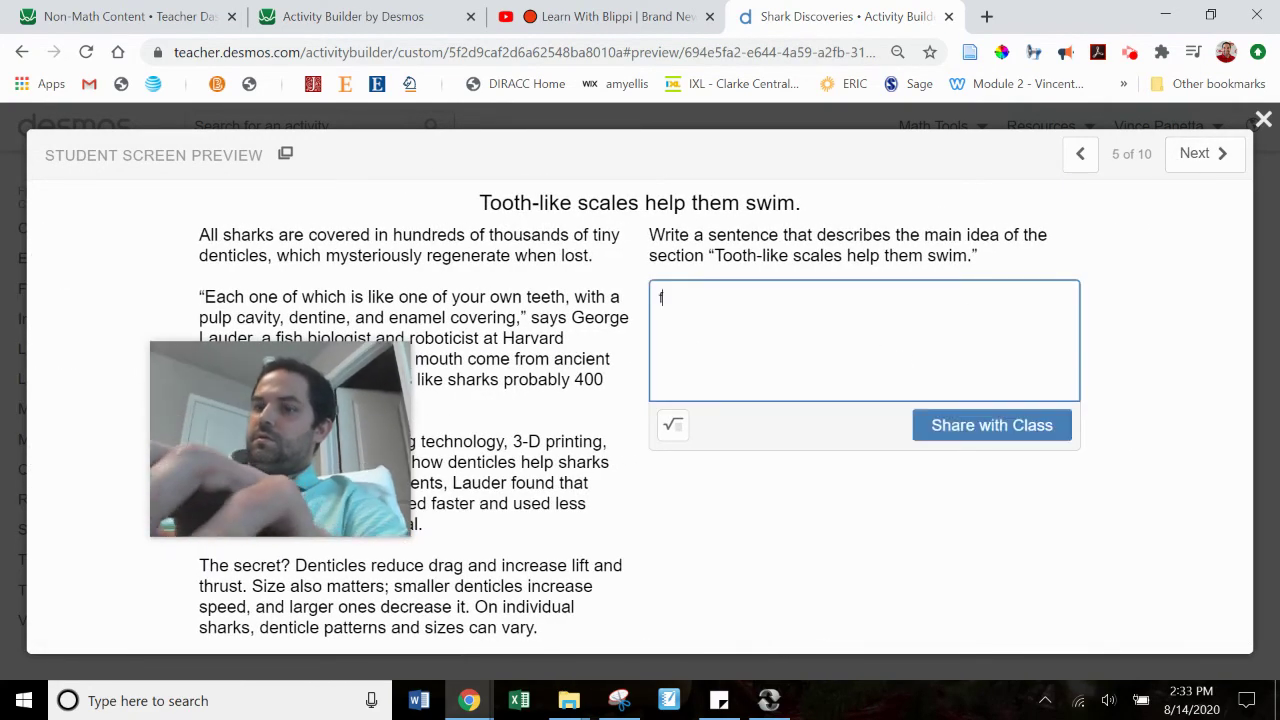
key(BackSpace)
text(ser)
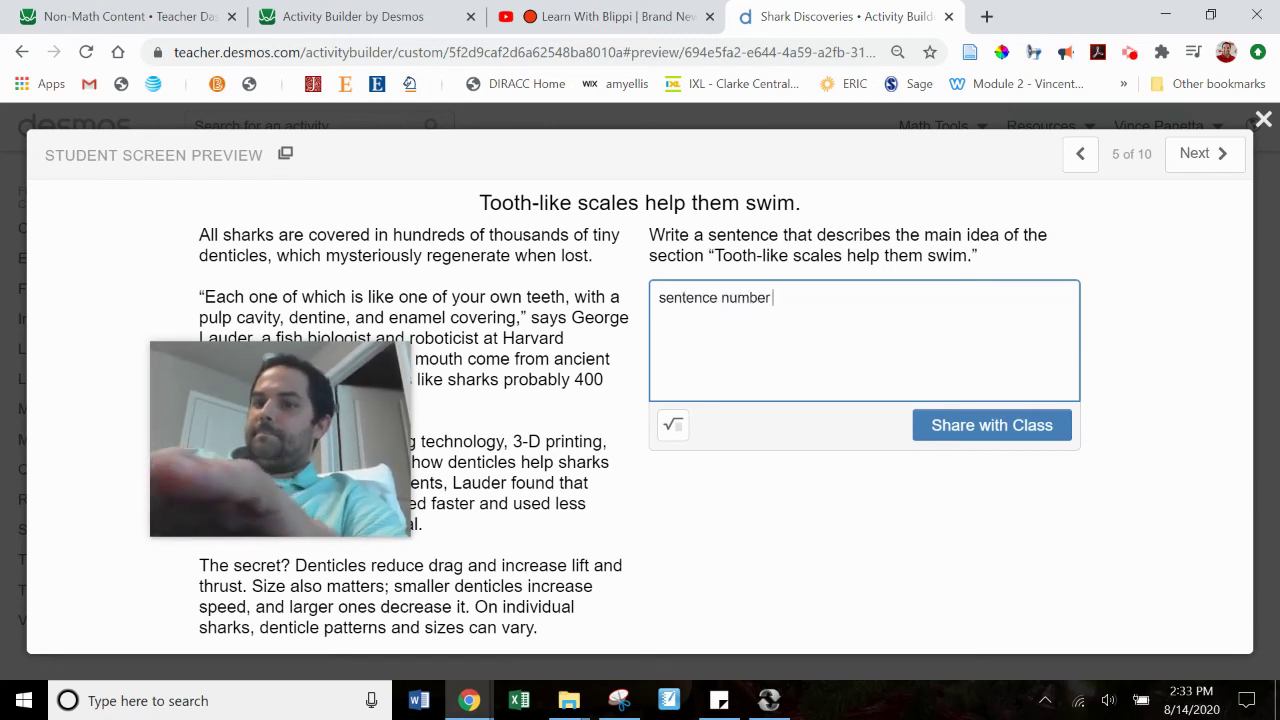
Step: Advance through screens 6–9 to screen 10, where the answers compile into one paragraph
click(1192, 156)
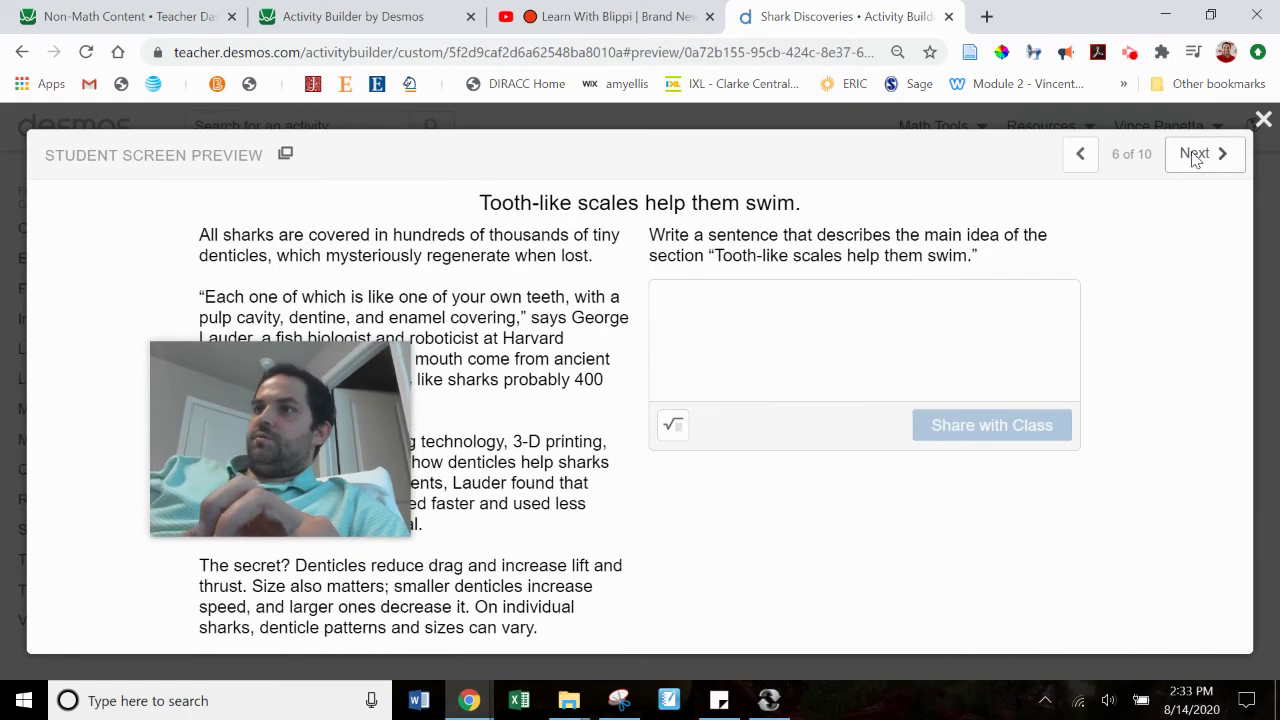
click(1192, 156)
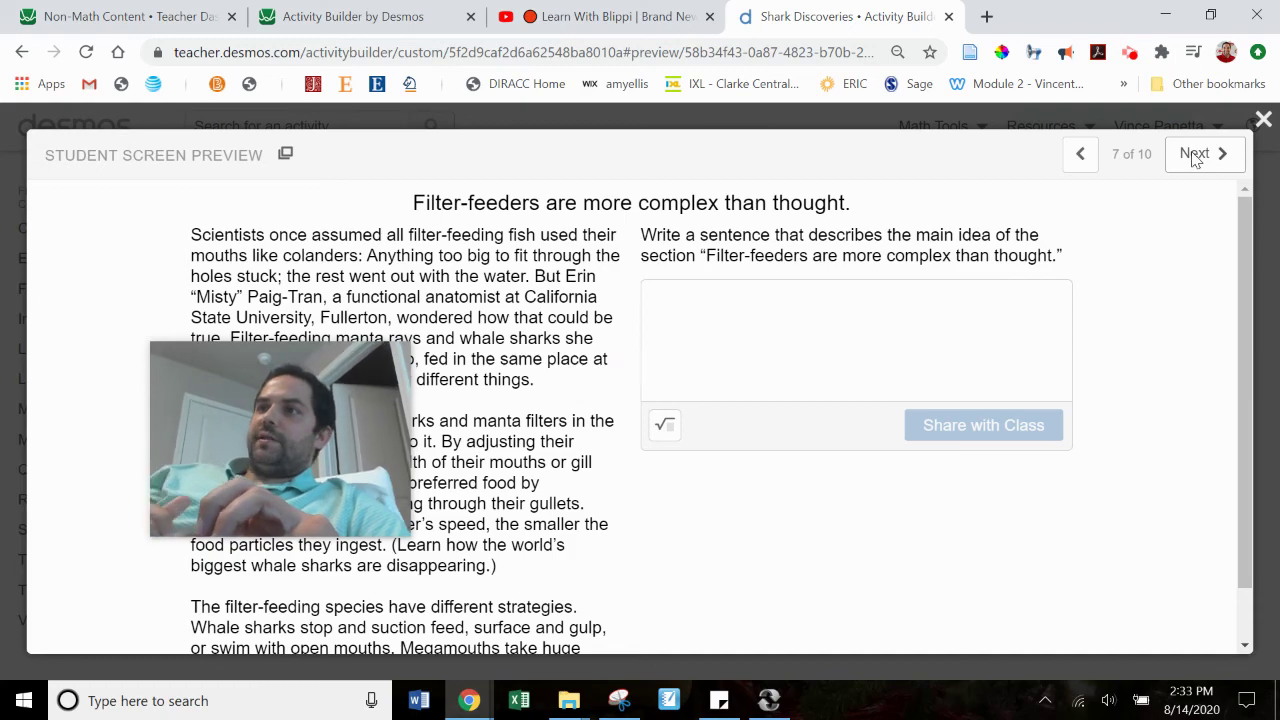
click(1194, 158)
click(1194, 158)
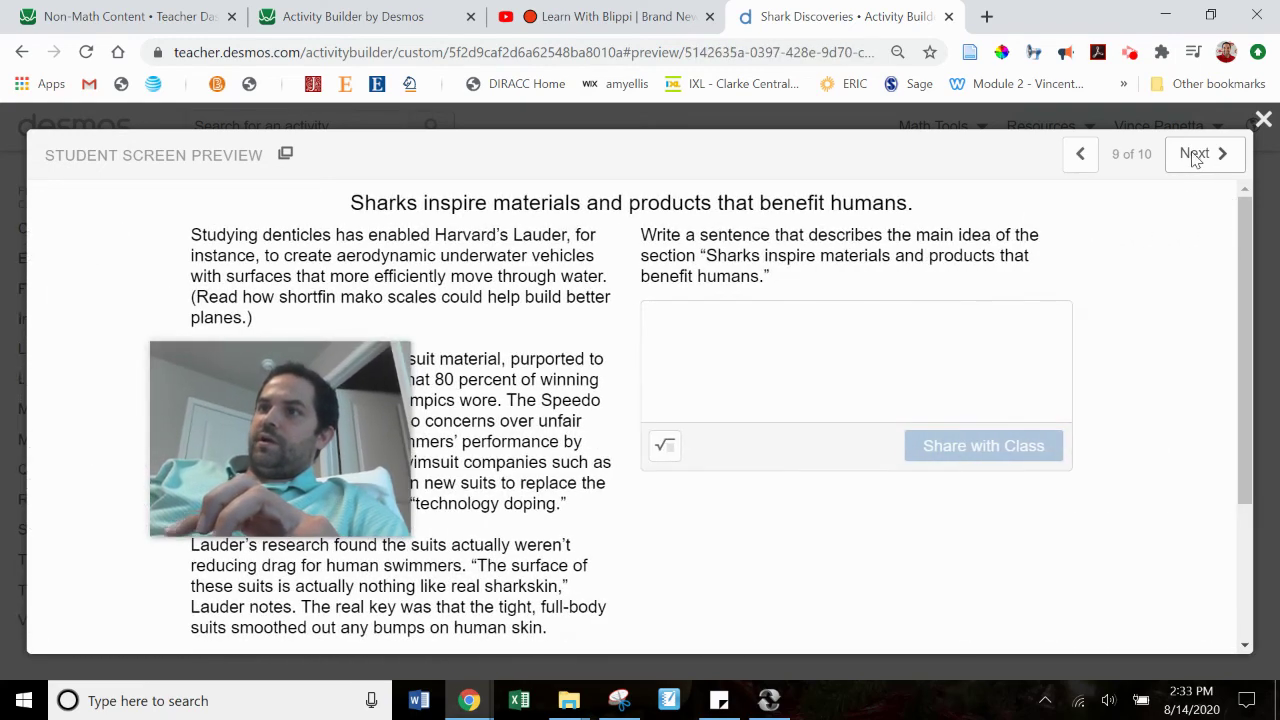
click(1194, 158)
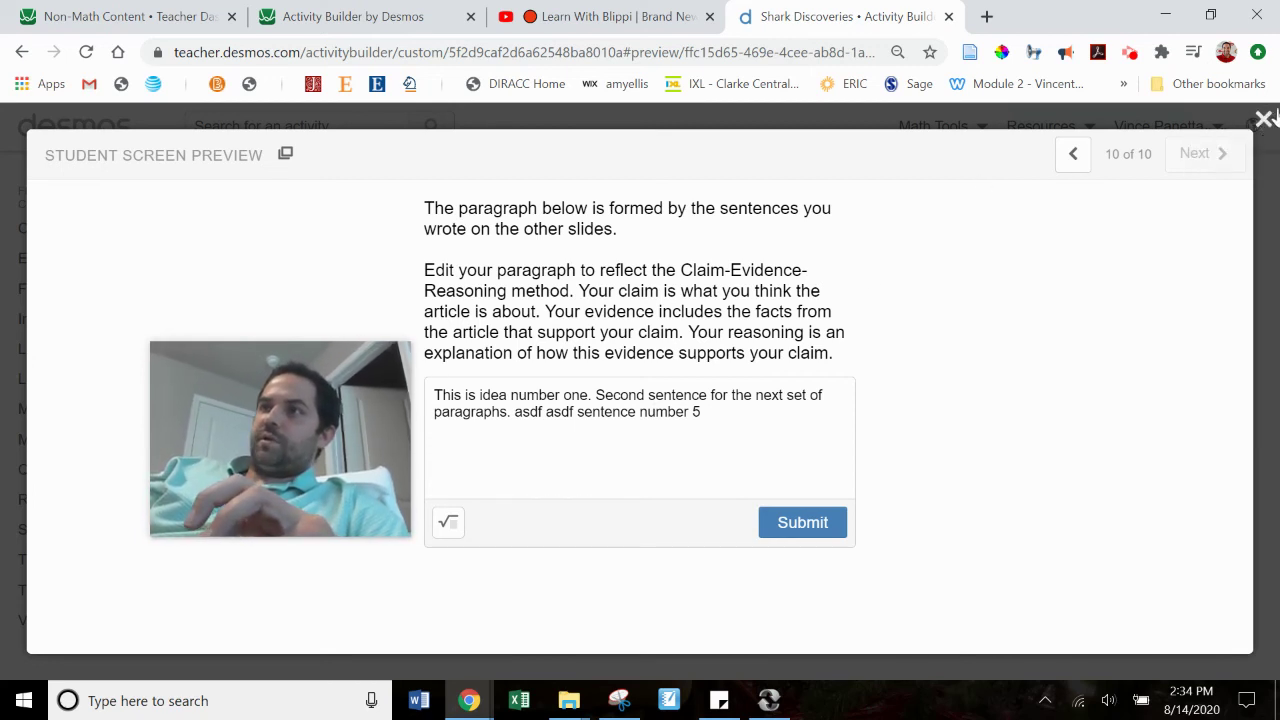
Step: Close the preview, open the Shark Discoveries draft, and view screens 2 and 3
click(1262, 120)
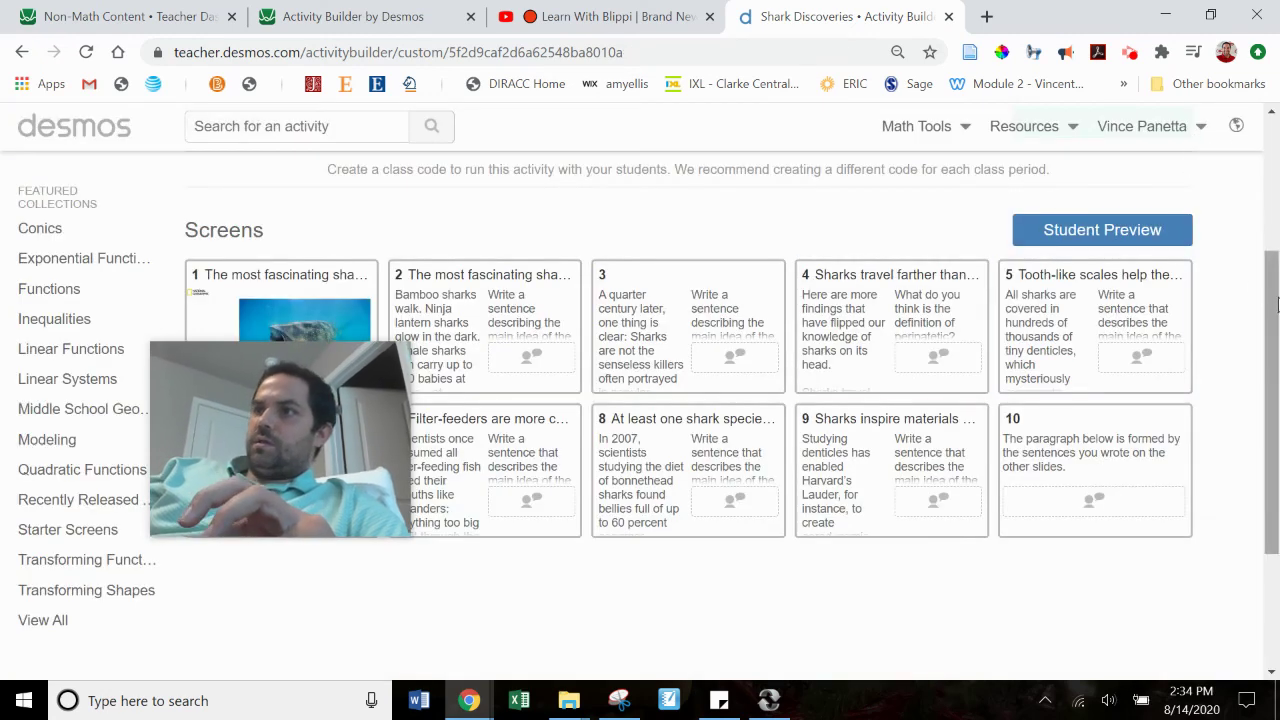
drag(1272, 296, 1276, 176)
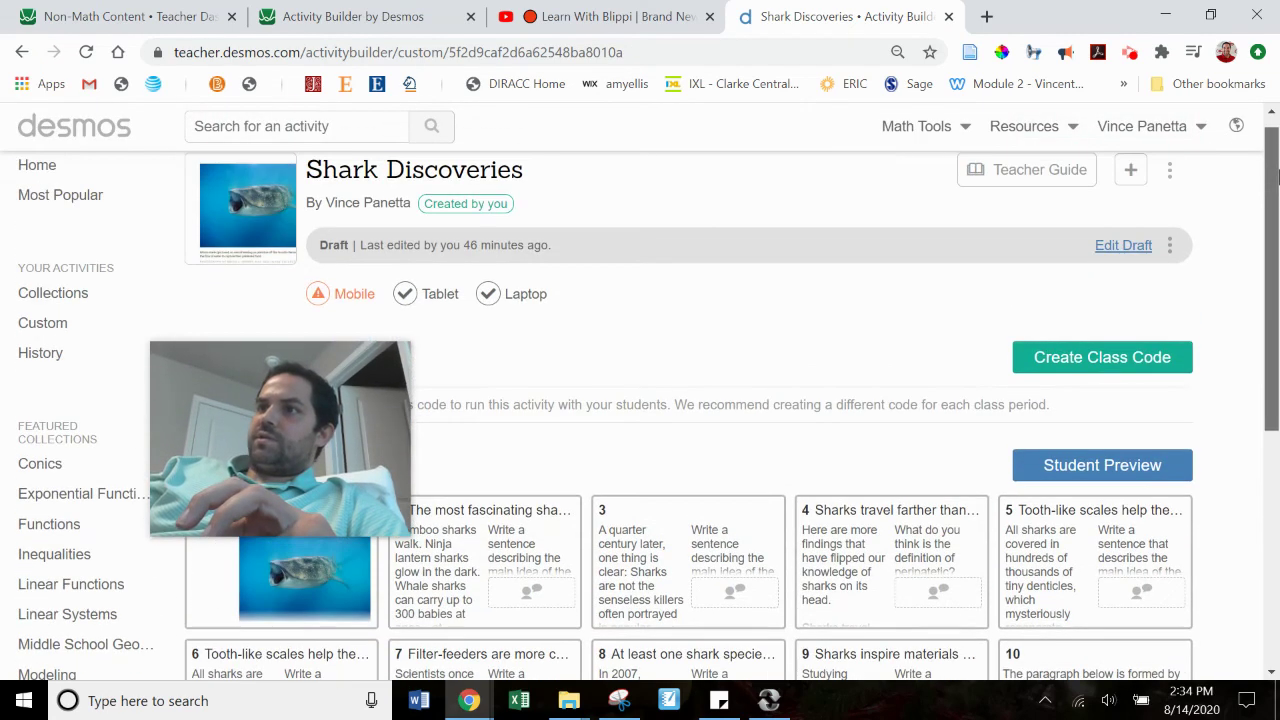
click(1143, 247)
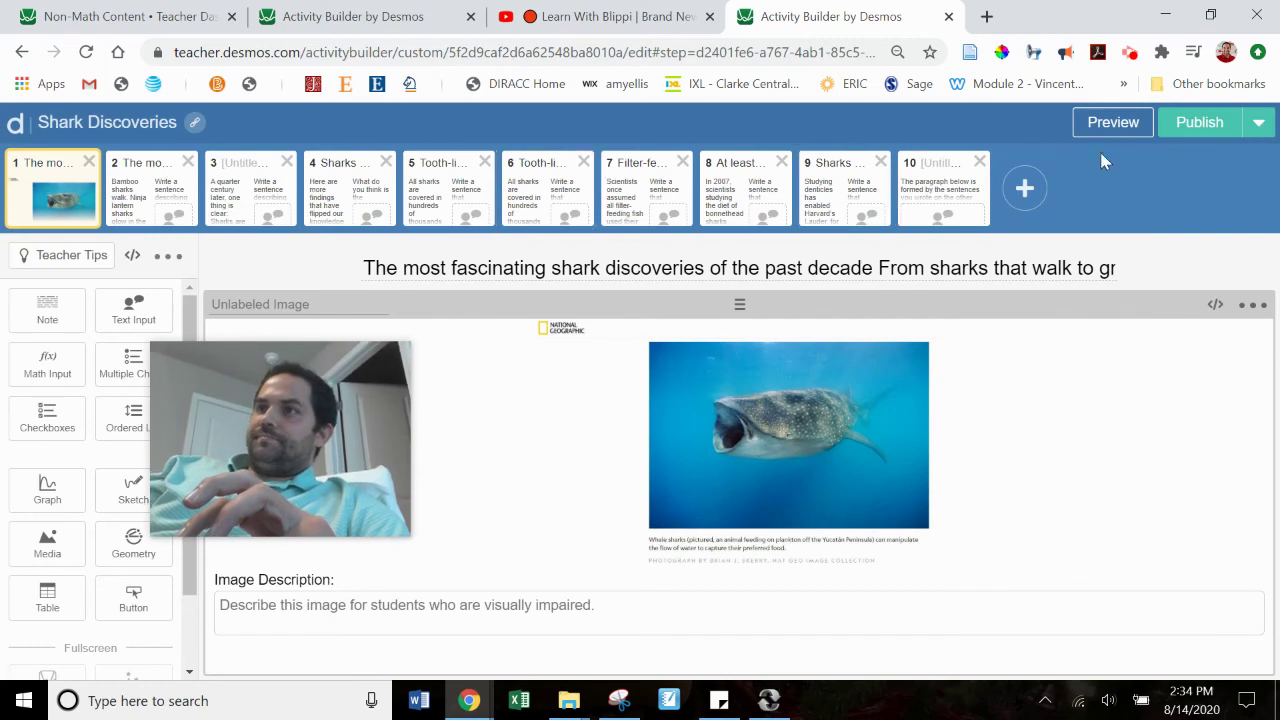
click(158, 188)
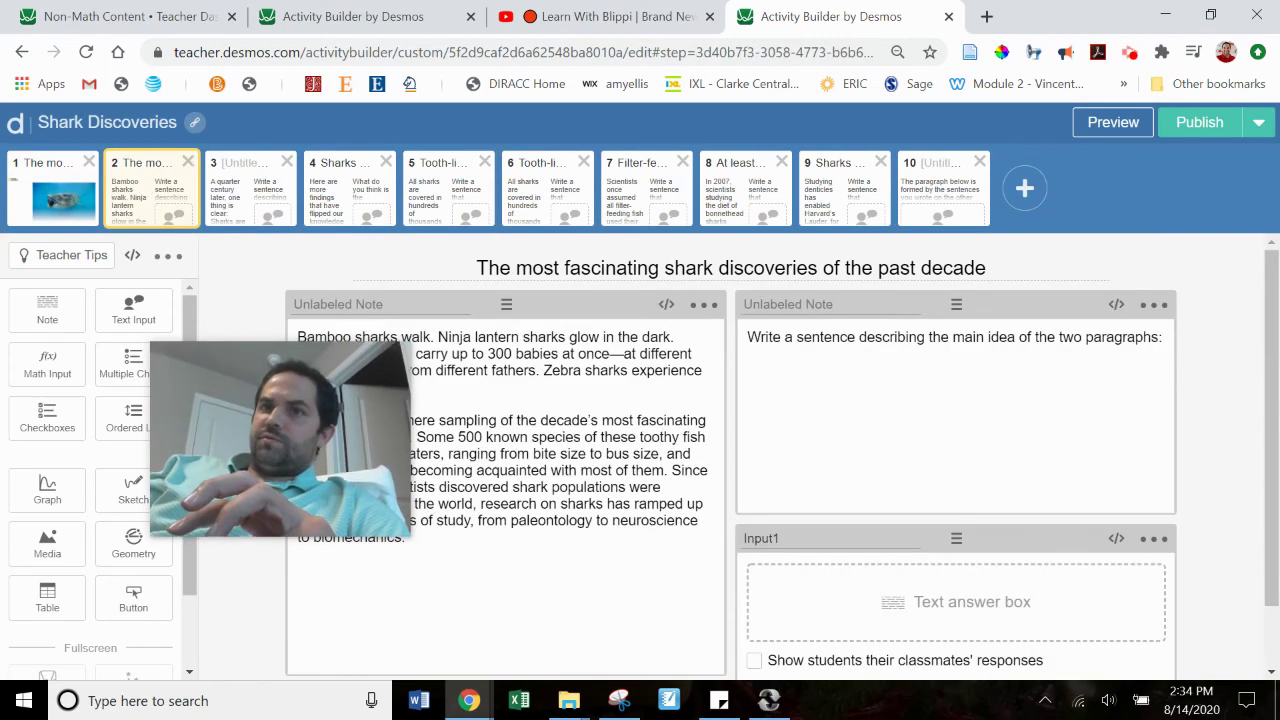
click(262, 186)
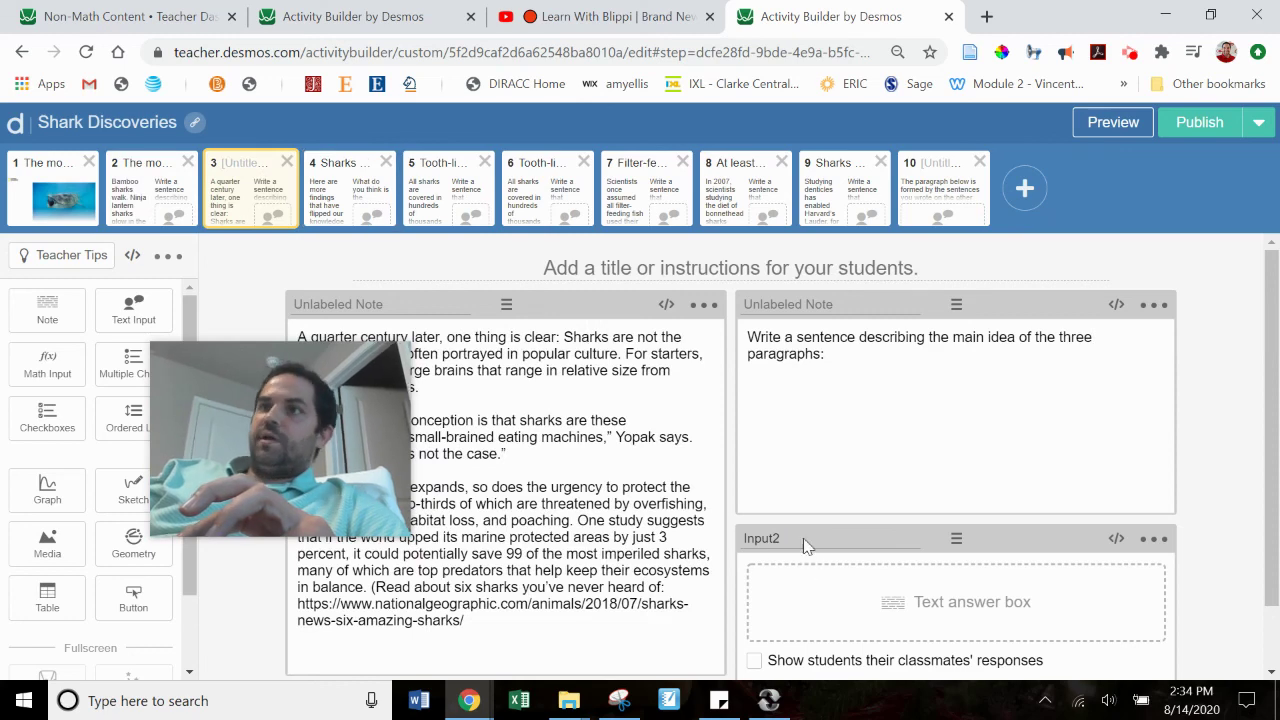
Step: Inspect screen 10's text-input script that joins Input1 through Input9, then close it
click(934, 212)
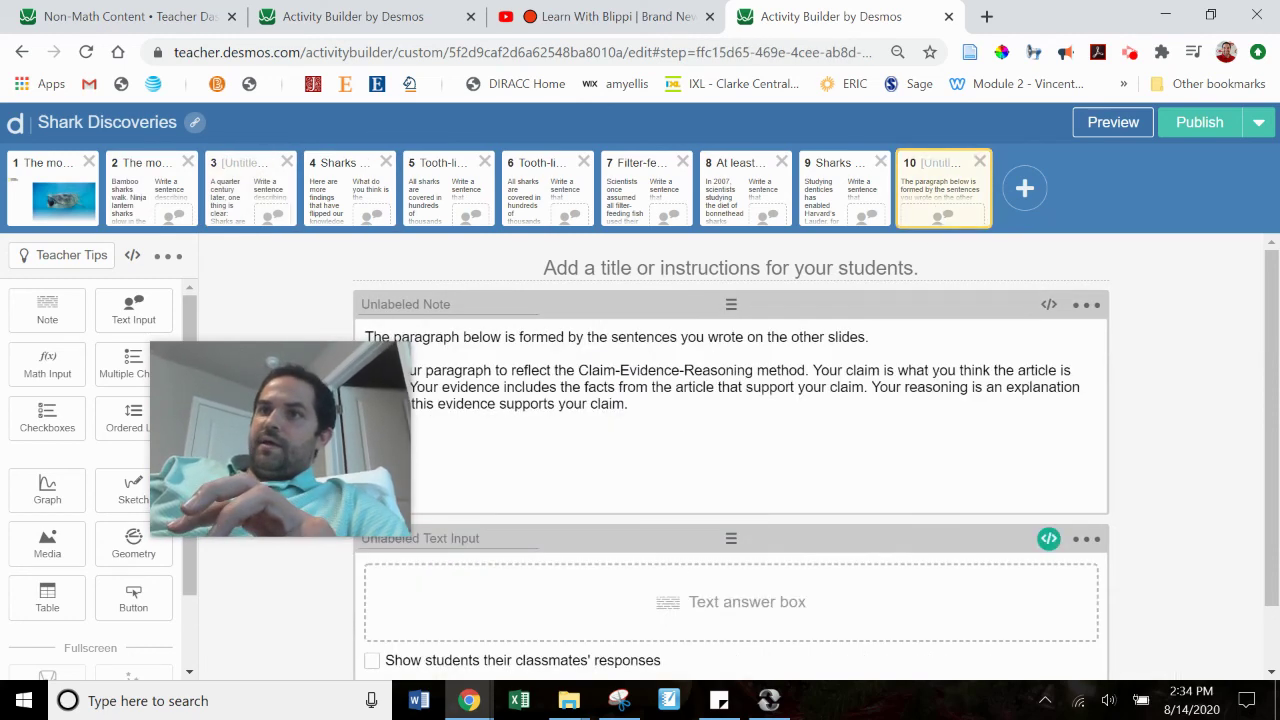
click(1048, 539)
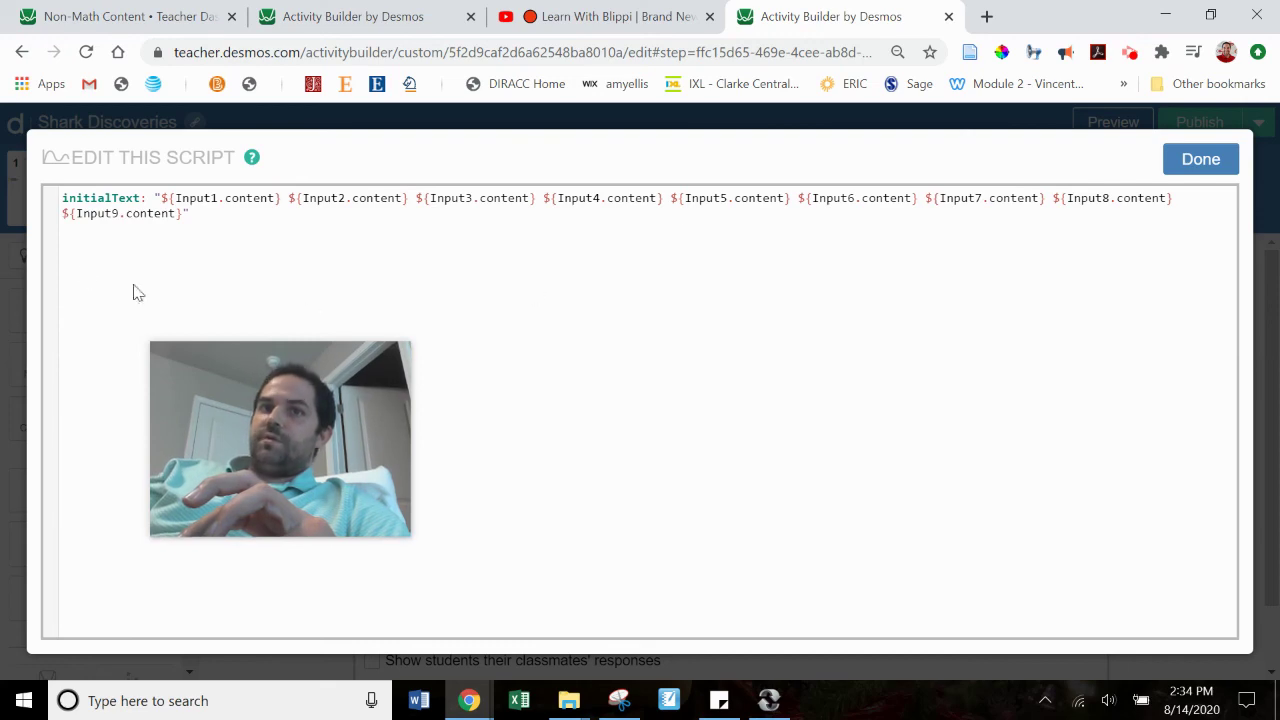
click(1205, 160)
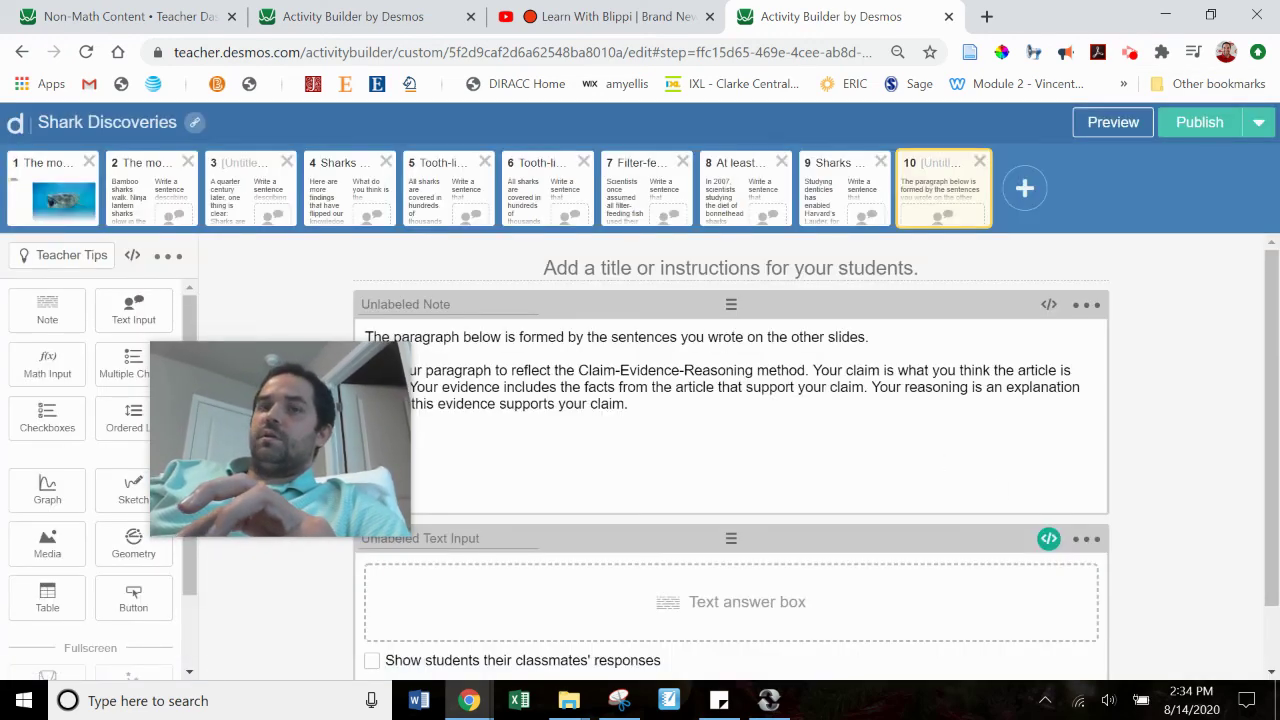
click(335, 10)
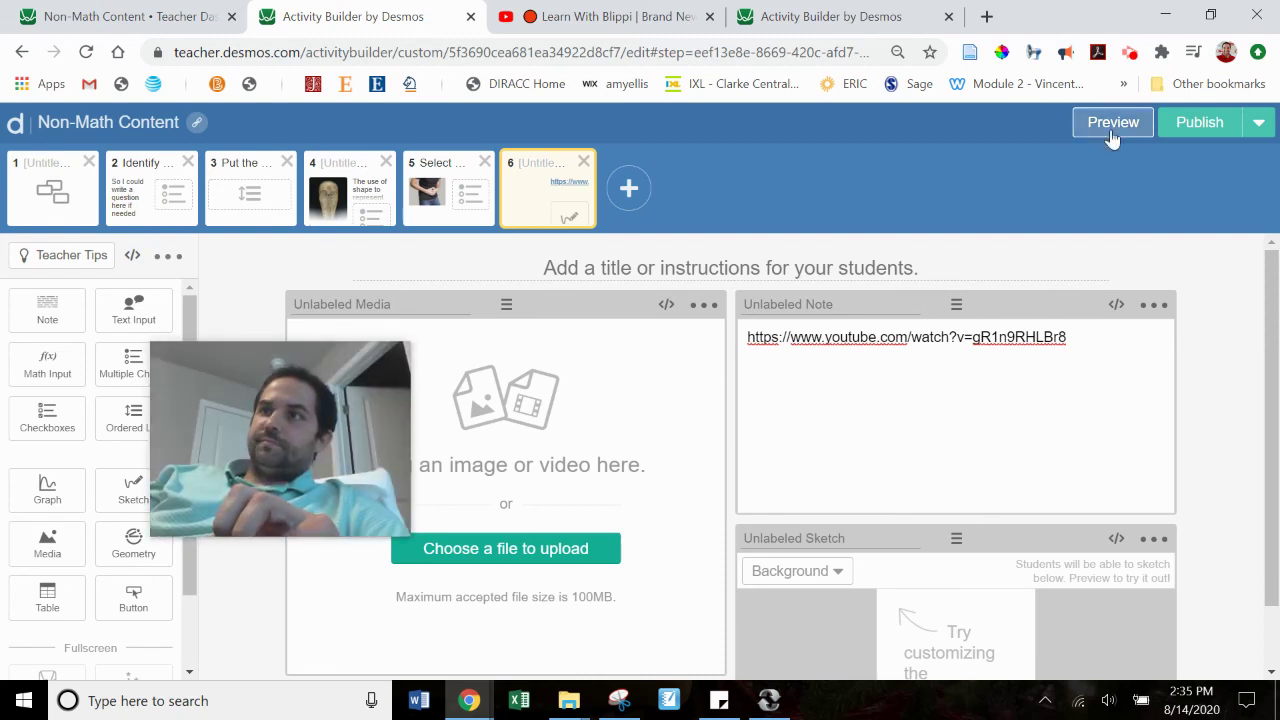
Step: Bring up the Non-Math Content activity's screen 6 with its YouTube-link note and sketch area
mouse_move(332, 446)
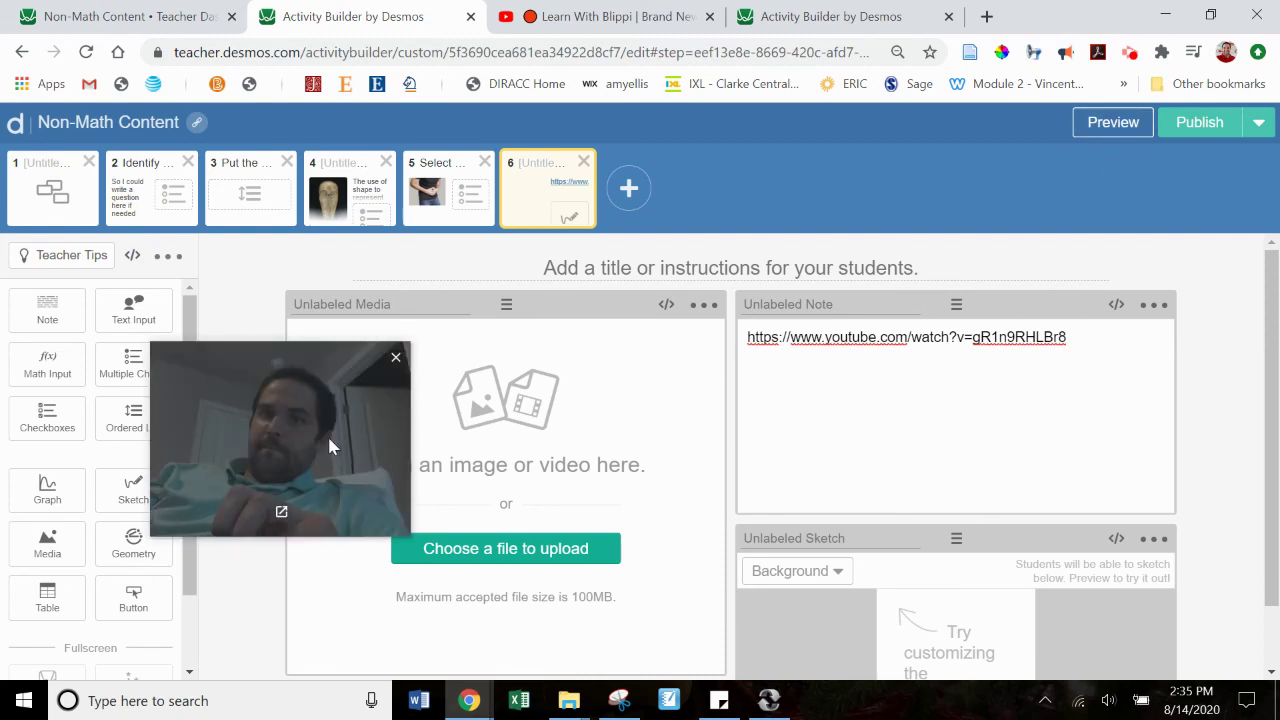
click(396, 357)
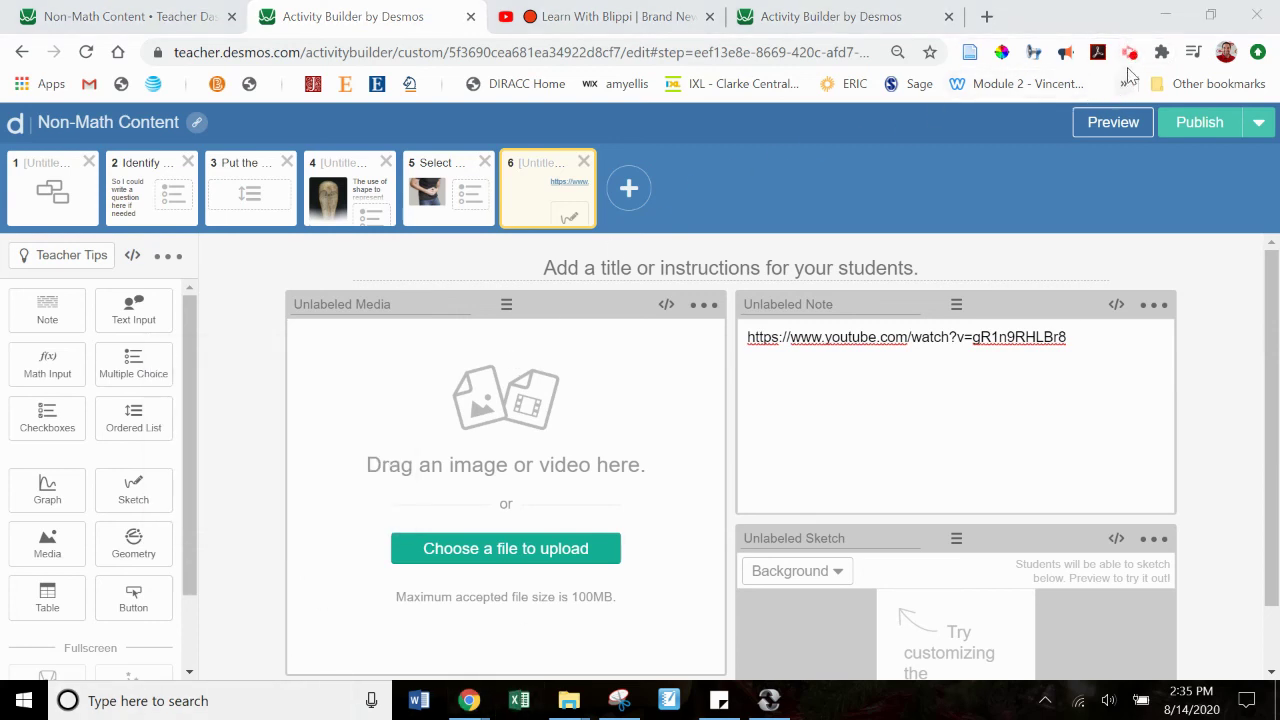
click(1133, 54)
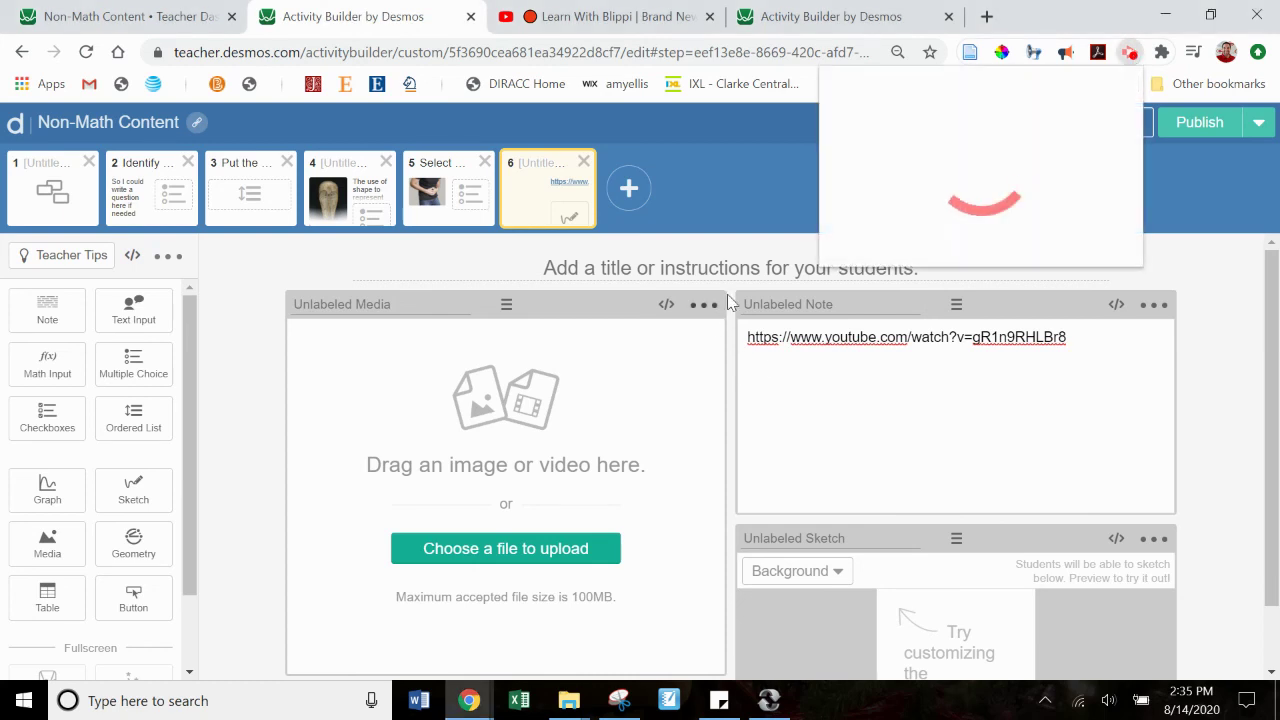